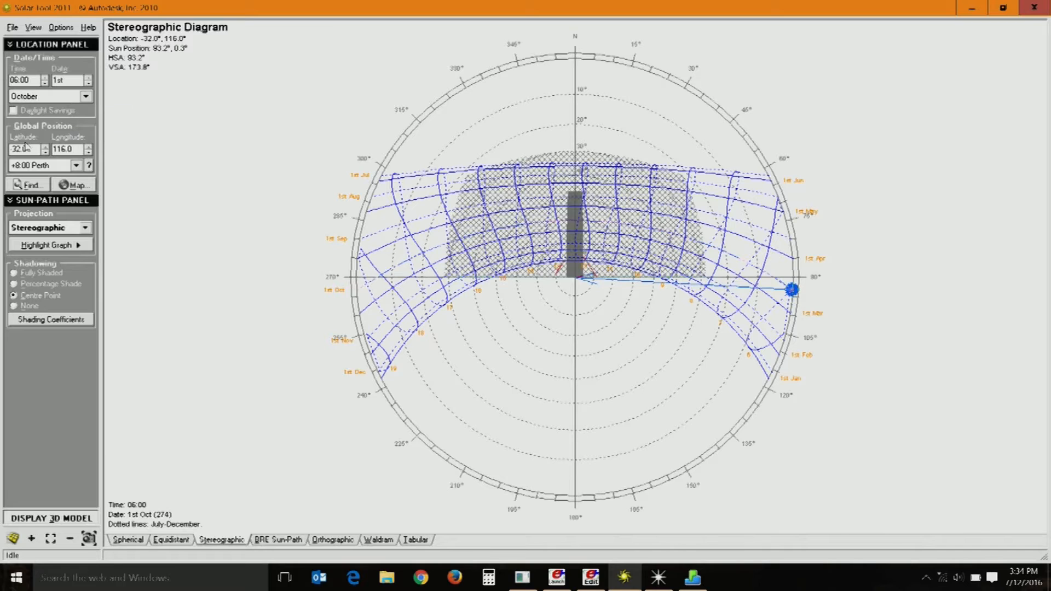
click(72, 166)
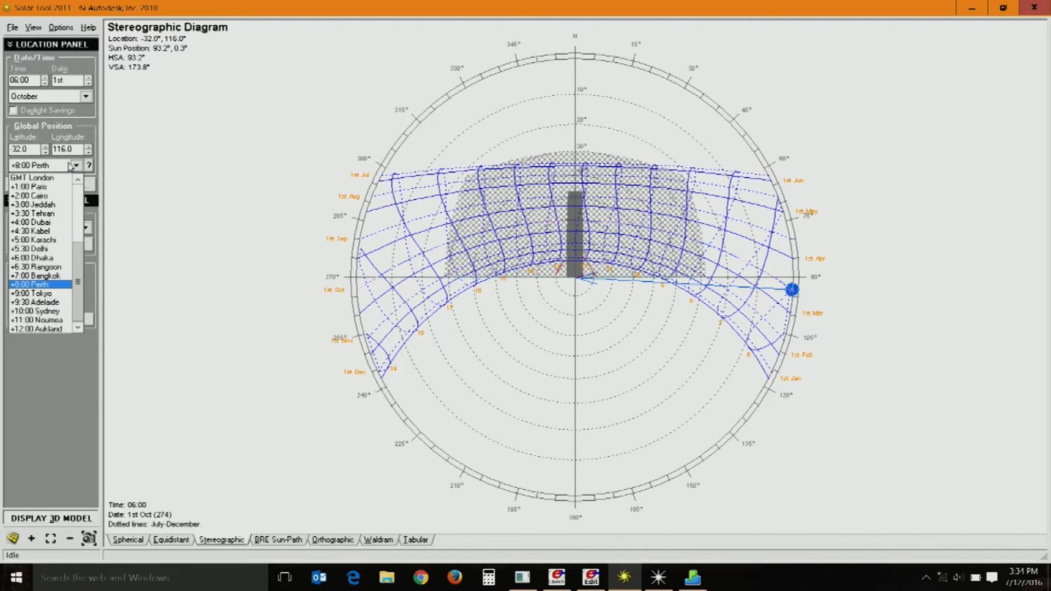
click(71, 165)
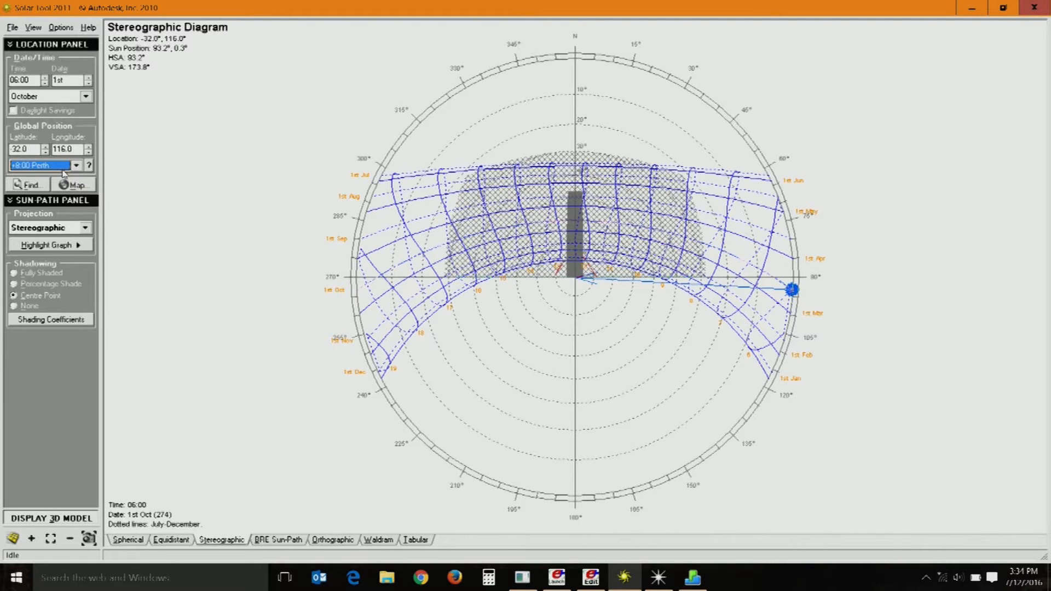
click(34, 227)
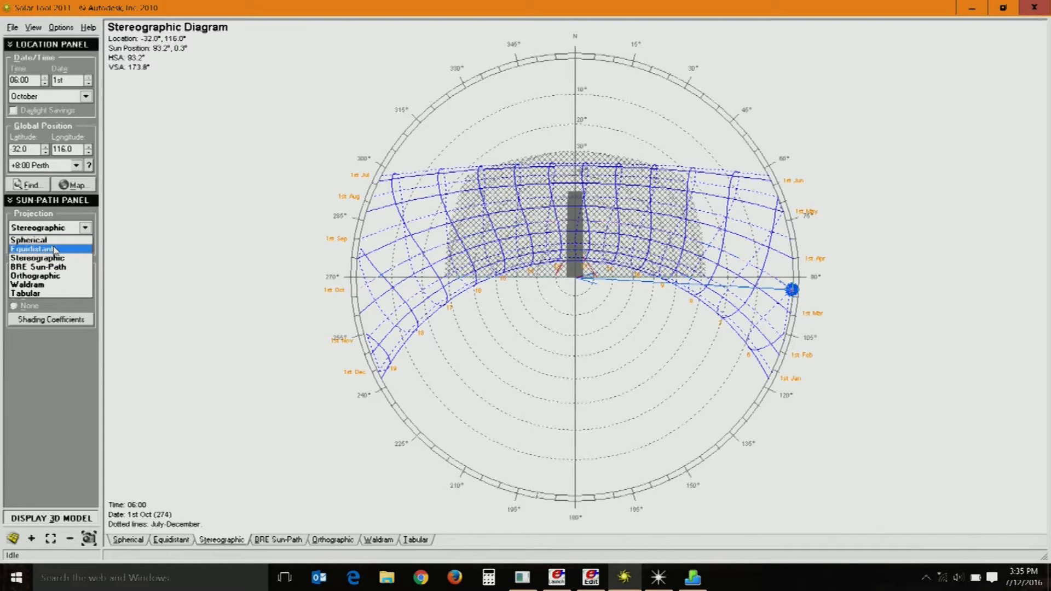
click(68, 230)
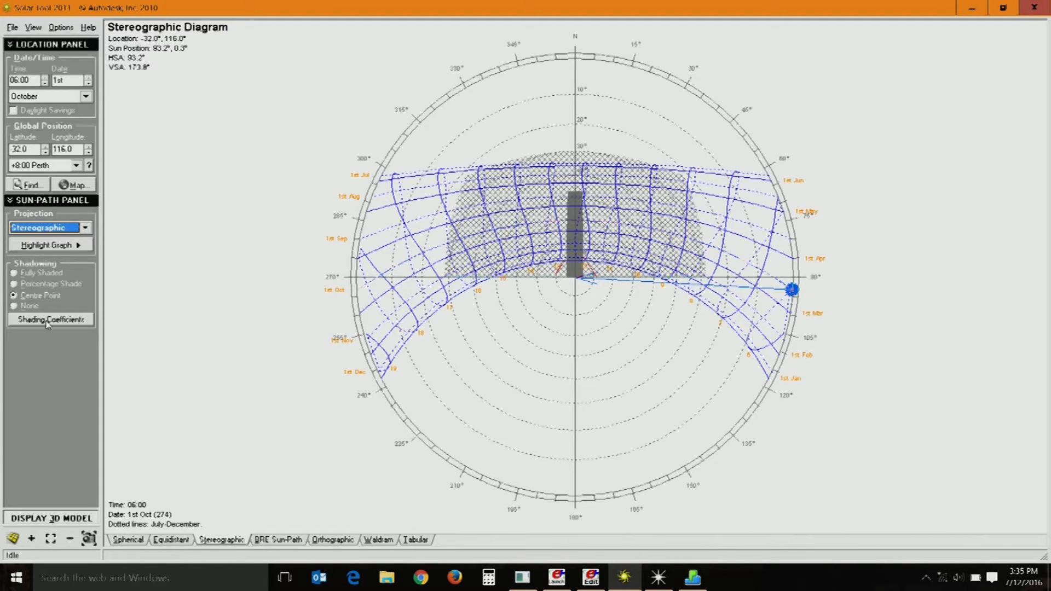
Display the 3D shading model, inspect the wall, window and horizontal shade from another angle, and close the model.
click(71, 522)
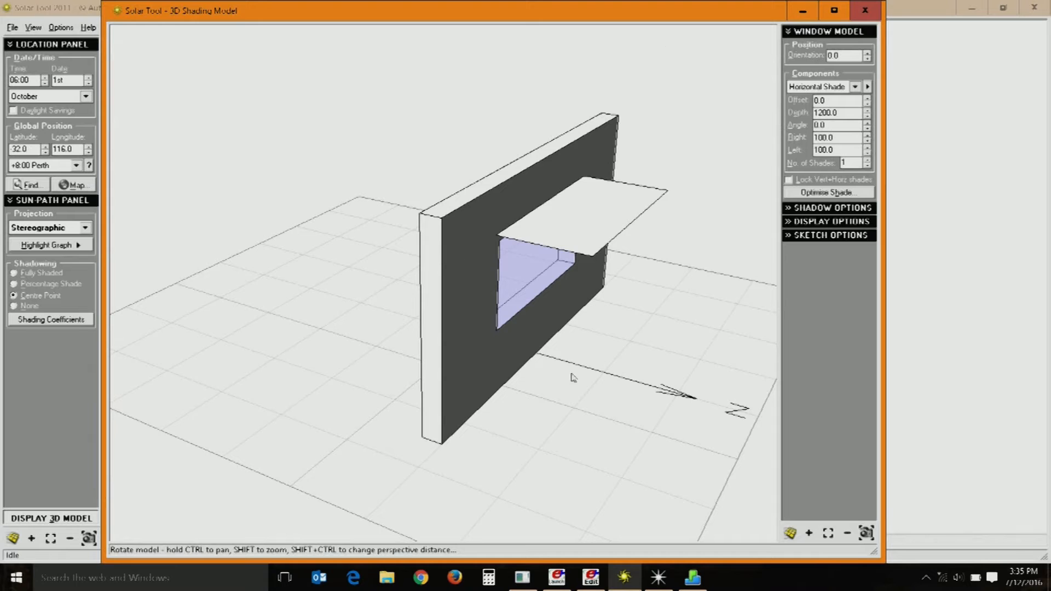
drag(486, 438, 241, 415)
scroll(285, 360, down, 5)
scroll(420, 329, up, 3)
drag(460, 327, 519, 344)
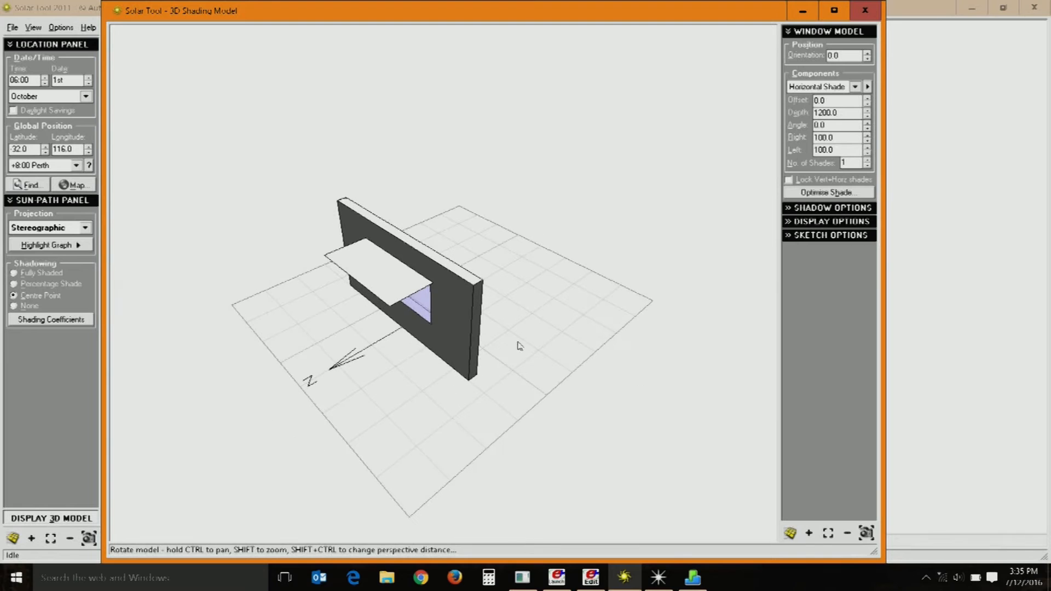
click(865, 10)
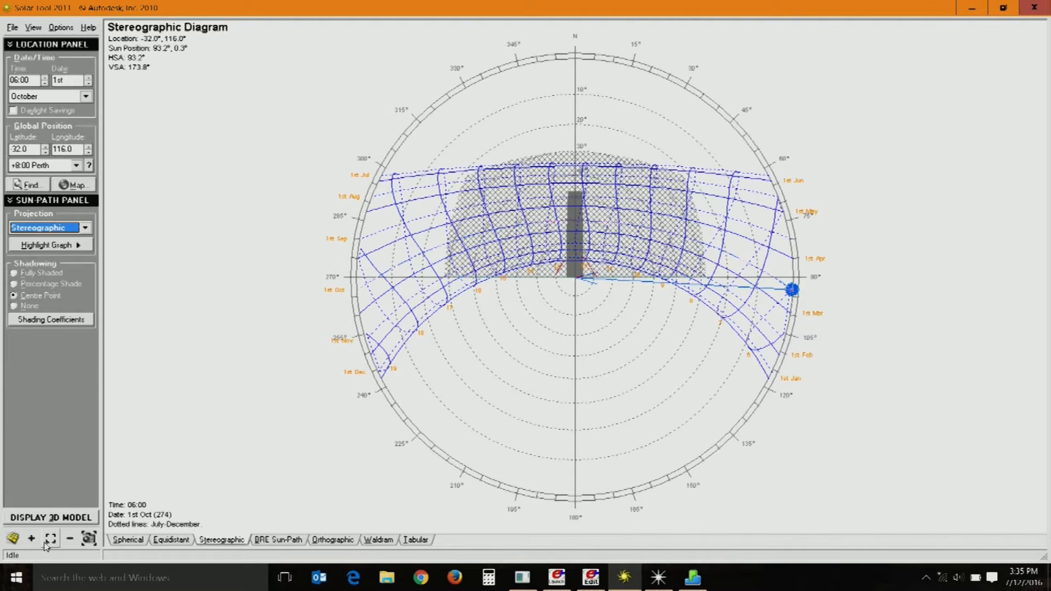
click(89, 538)
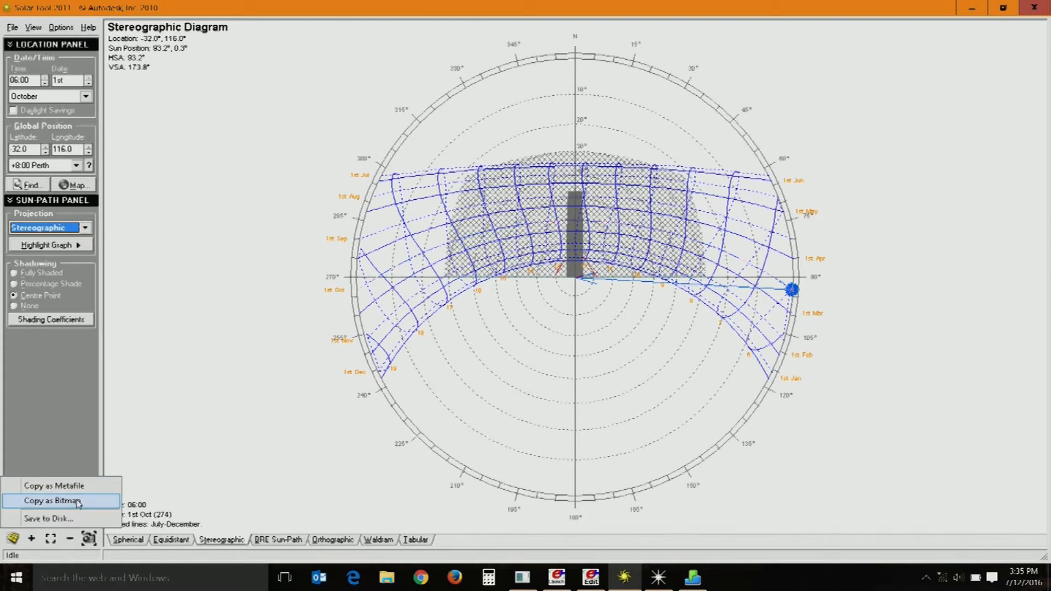
click(149, 432)
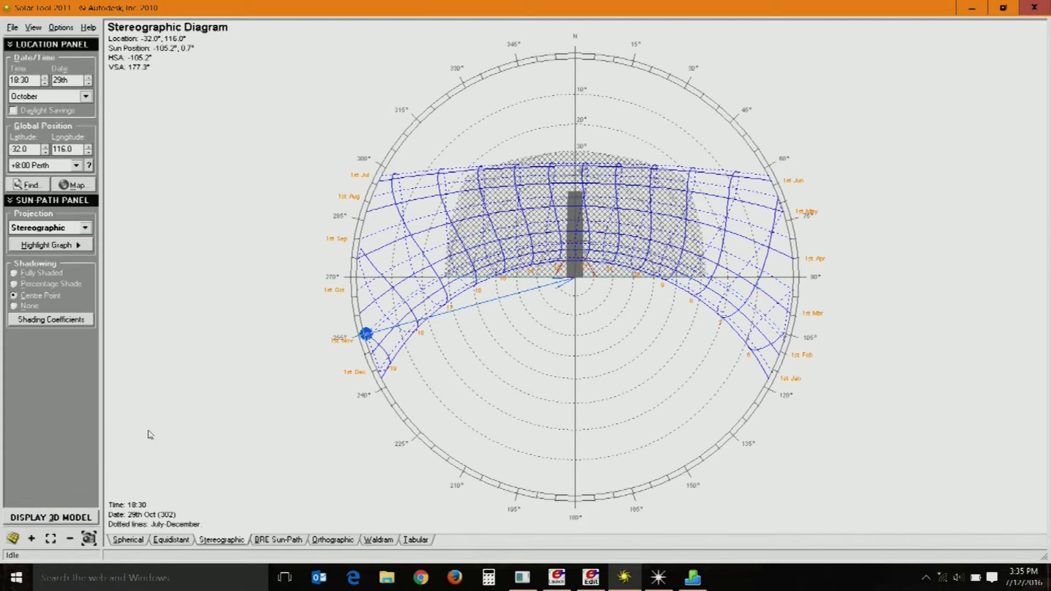
click(60, 228)
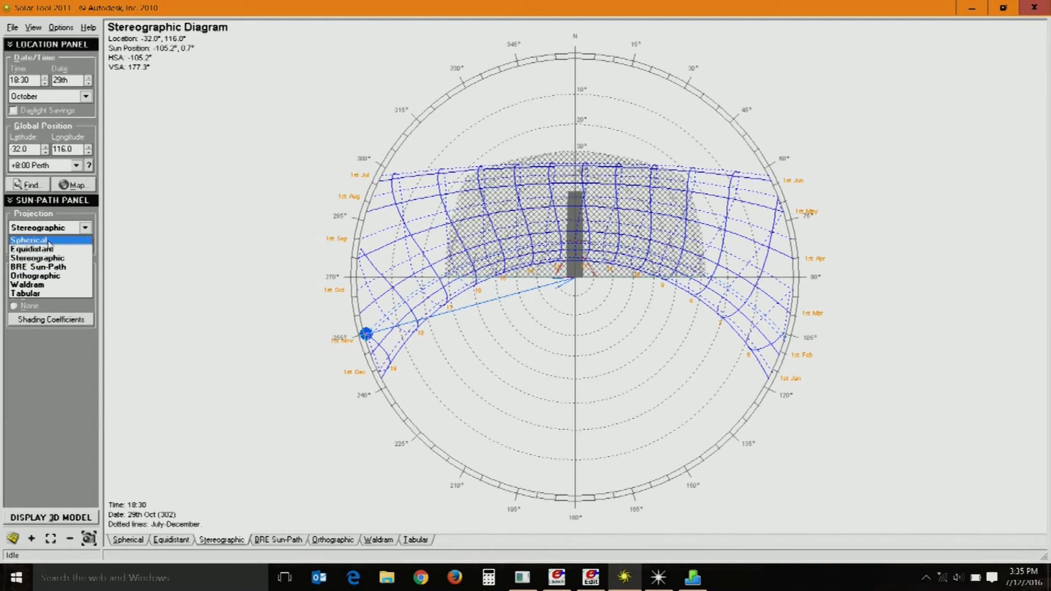
click(53, 229)
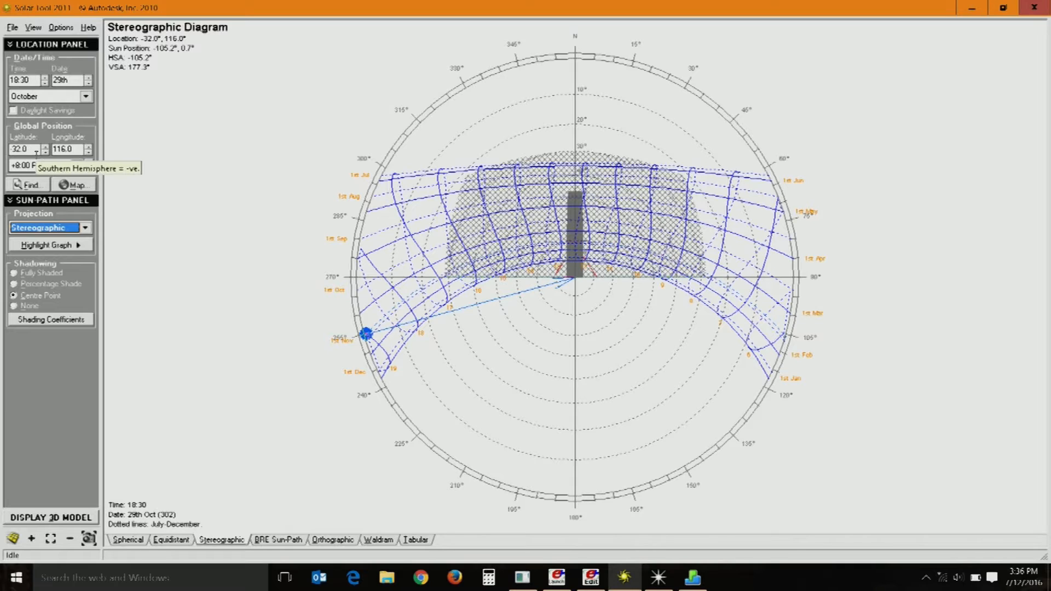
Set the site's global position to latitude 13.0 and longitude 78.0.
drag(36, 149, 2, 144)
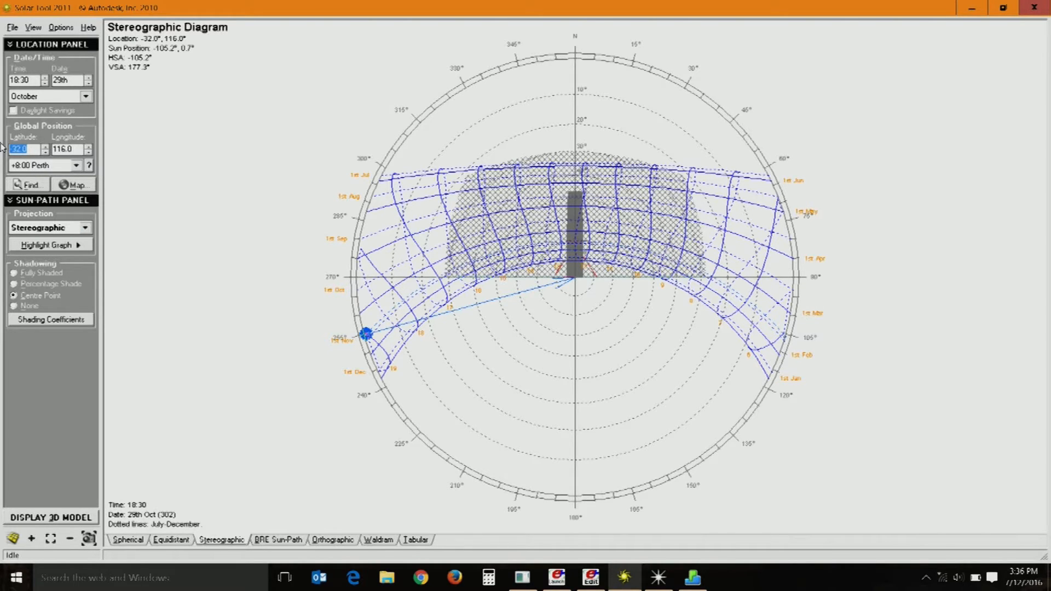
text(13)
key(Return)
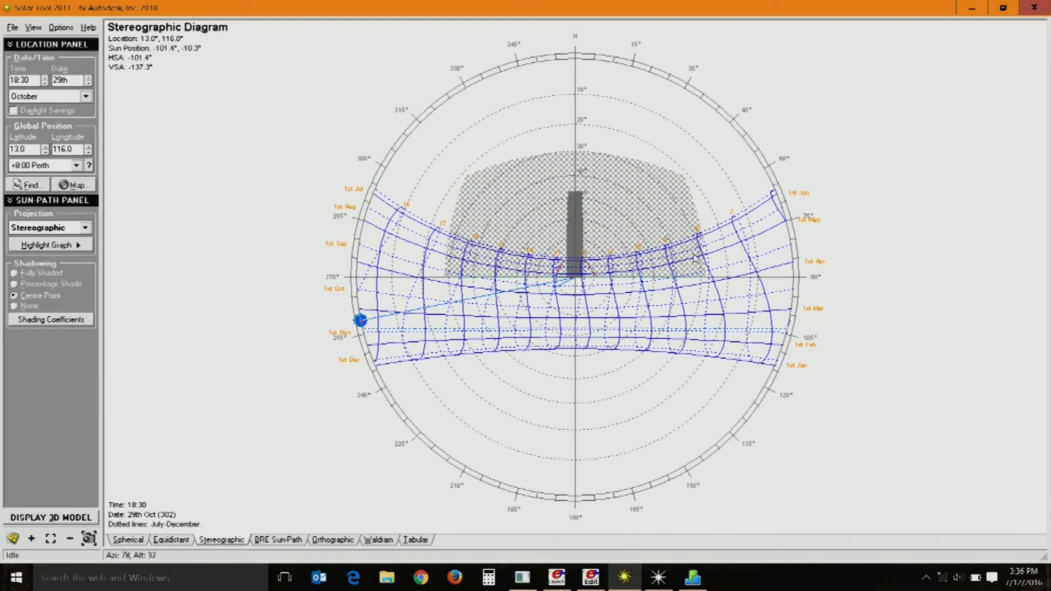
drag(83, 151, 13, 137)
text(78)
key(Return)
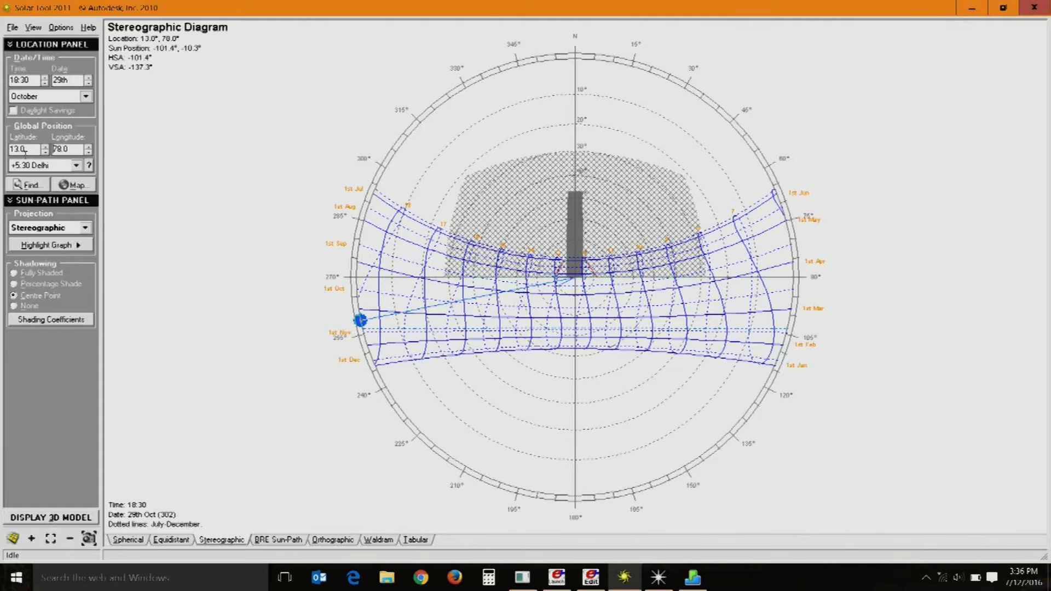
Set the site's latitude to 29.0 so the sun-path diagram is redrawn for that location.
drag(37, 149, 1, 151)
text(29)
key(Return)
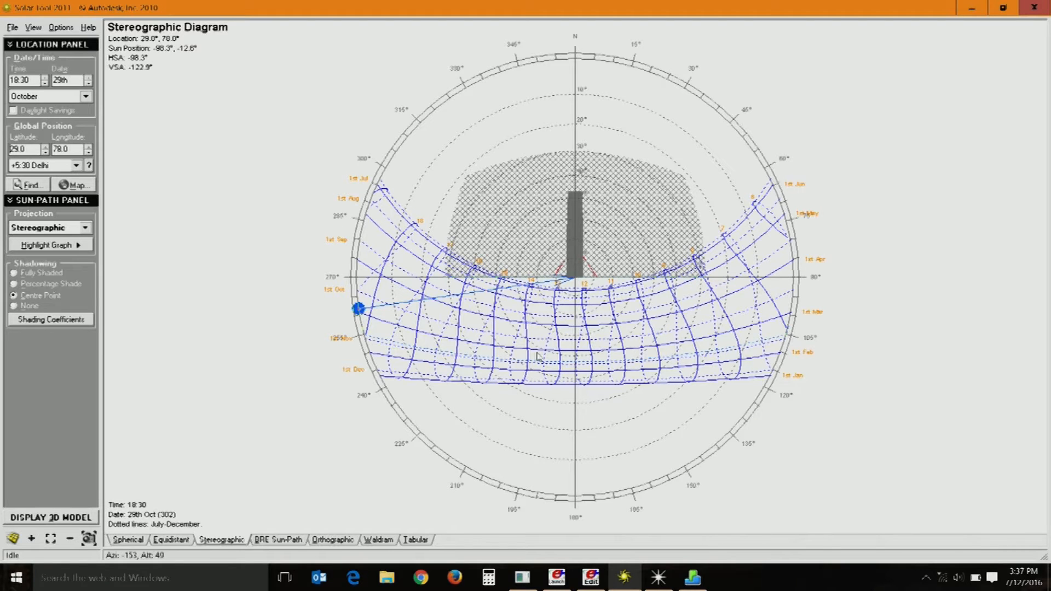
Move the sun marker to a November afternoon position on the diagram and set the time to 12:00 on the 21st.
mouse_move(361, 313)
mouse_down()
mouse_move(511, 350)
mouse_move(707, 356)
mouse_move(549, 382)
mouse_move(478, 379)
mouse_move(686, 378)
mouse_move(493, 372)
mouse_up()
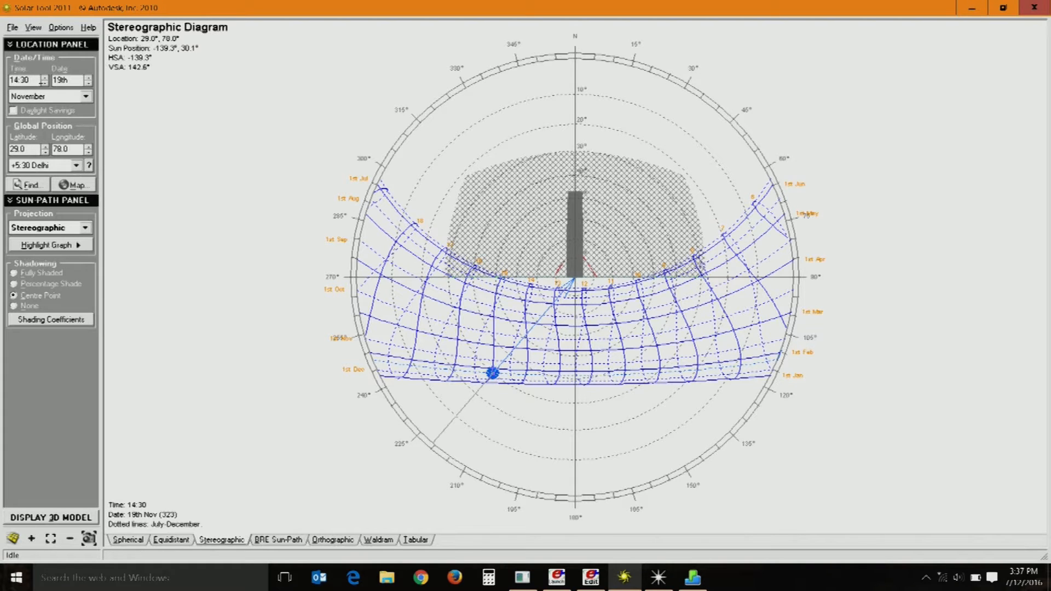
drag(35, 80, 9, 80)
text(12)
key(Return)
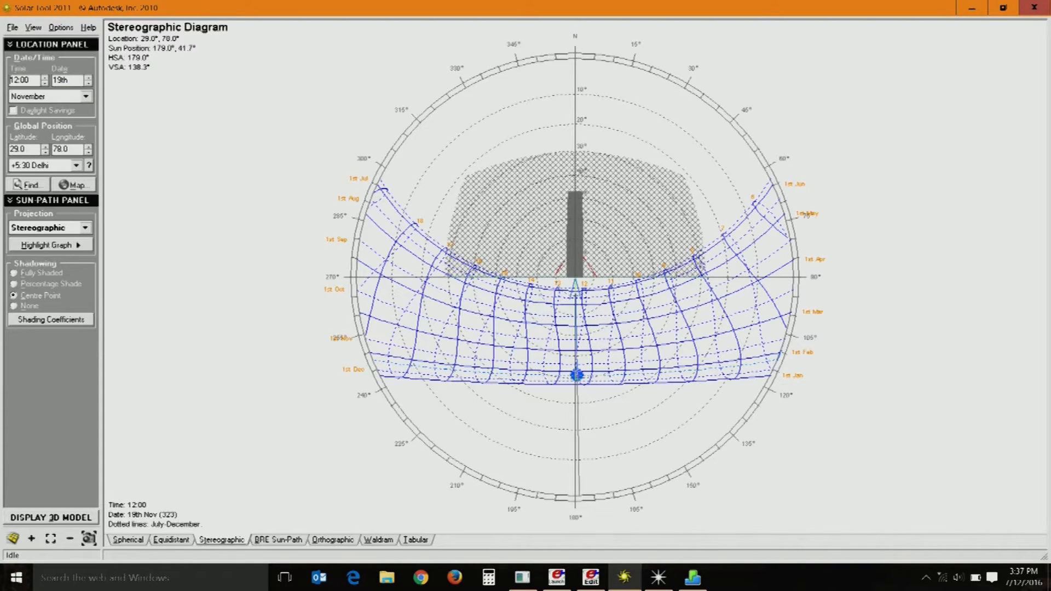
drag(68, 80, 27, 80)
text(21)
key(Return)
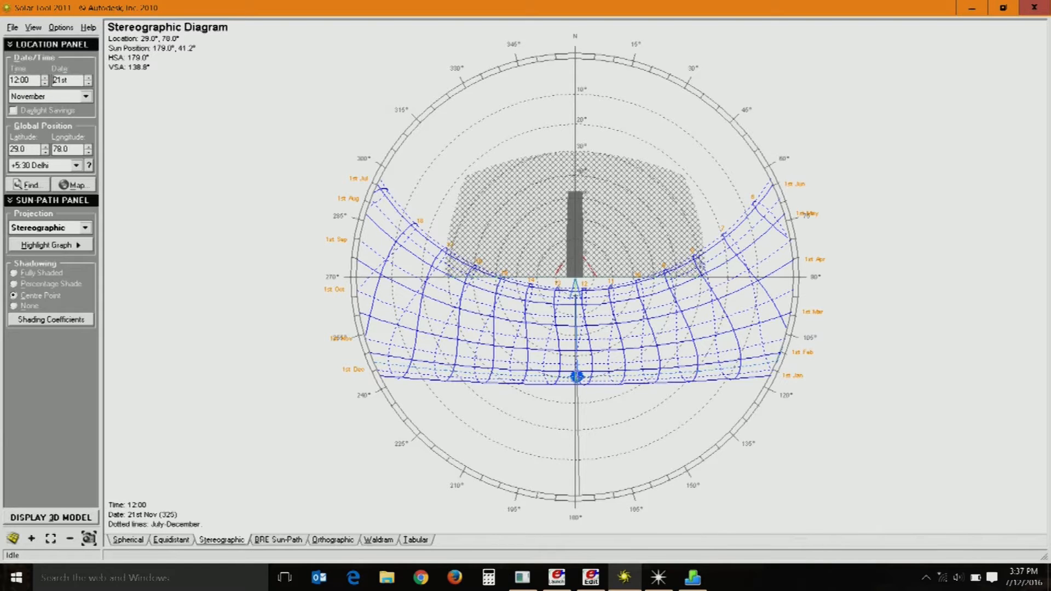
Show the noon sun position for June 21st, and change the month to December for comparison.
click(41, 97)
click(34, 150)
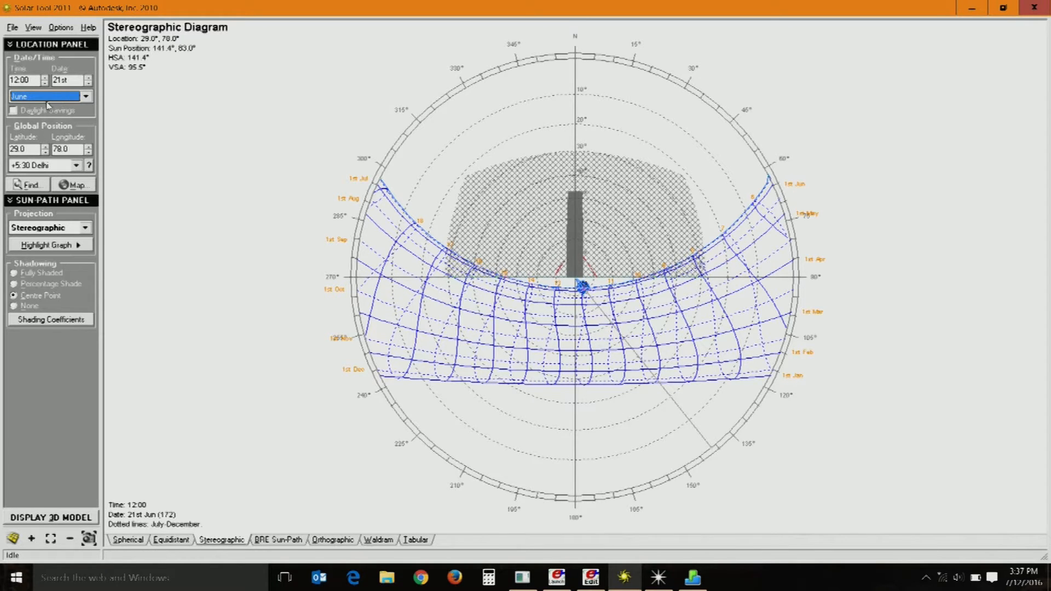
click(86, 96)
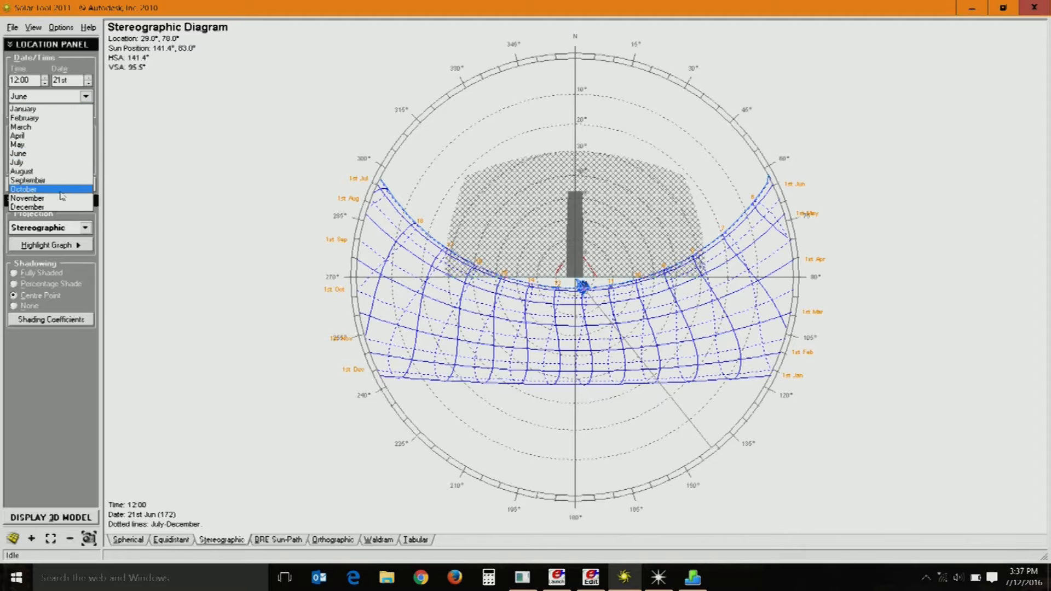
click(53, 208)
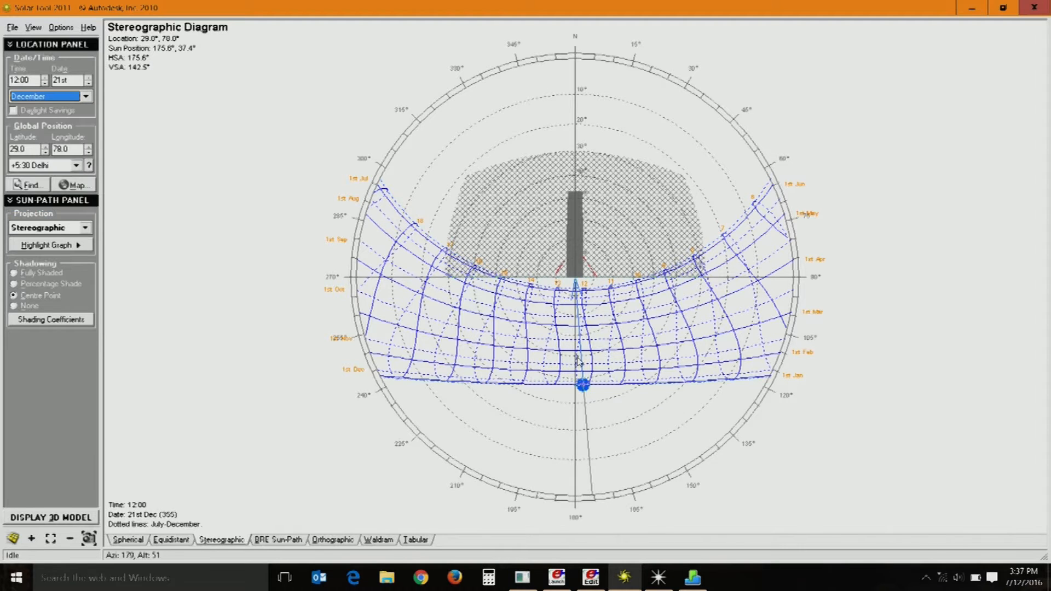
Set the time of day to 17:00 for December 21st.
double_click(26, 79)
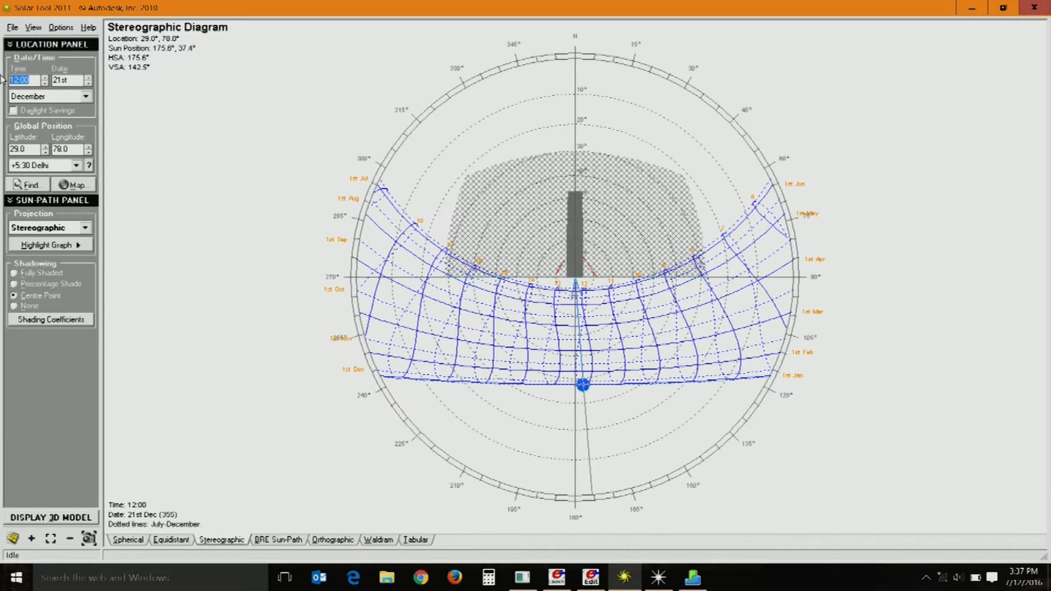
text(17)
key(Return)
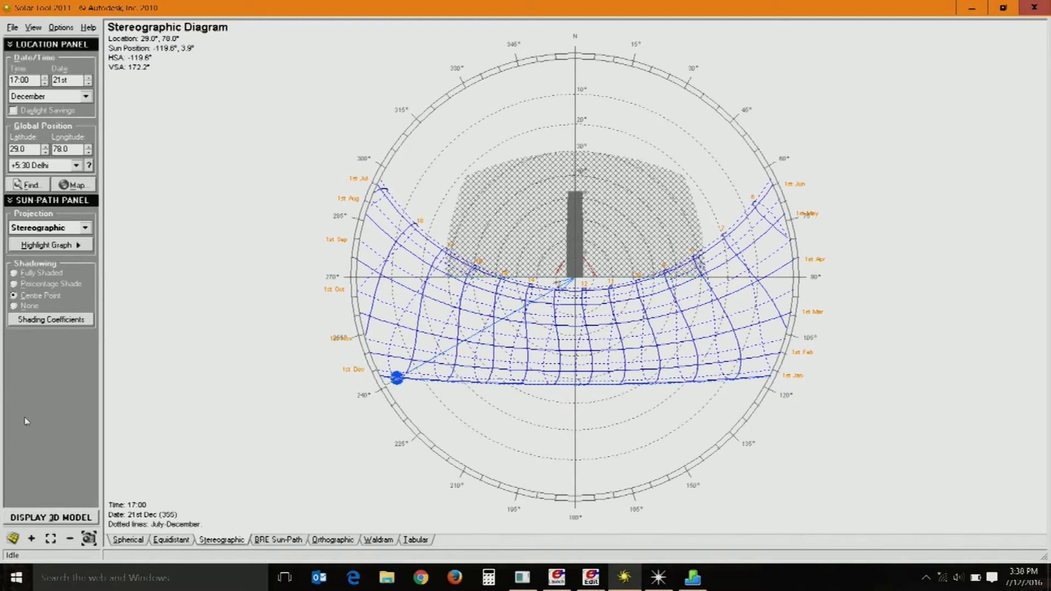
View the sun path in the Spherical, Equidistant, Stereographic, BRE Sun-Path, Orthographic, Waldram and Tabular projections in turn.
click(127, 541)
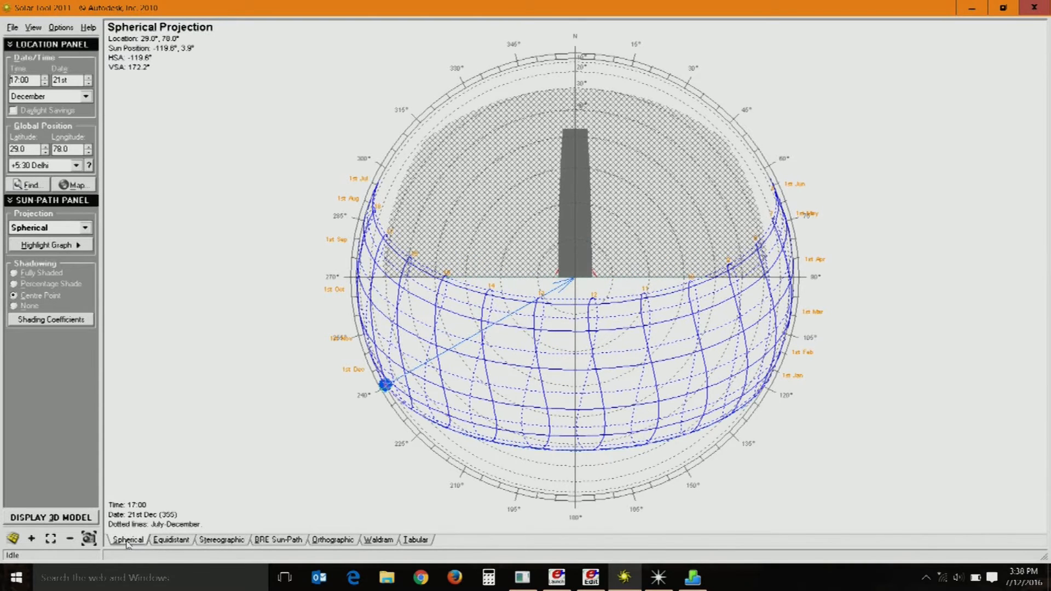
click(182, 542)
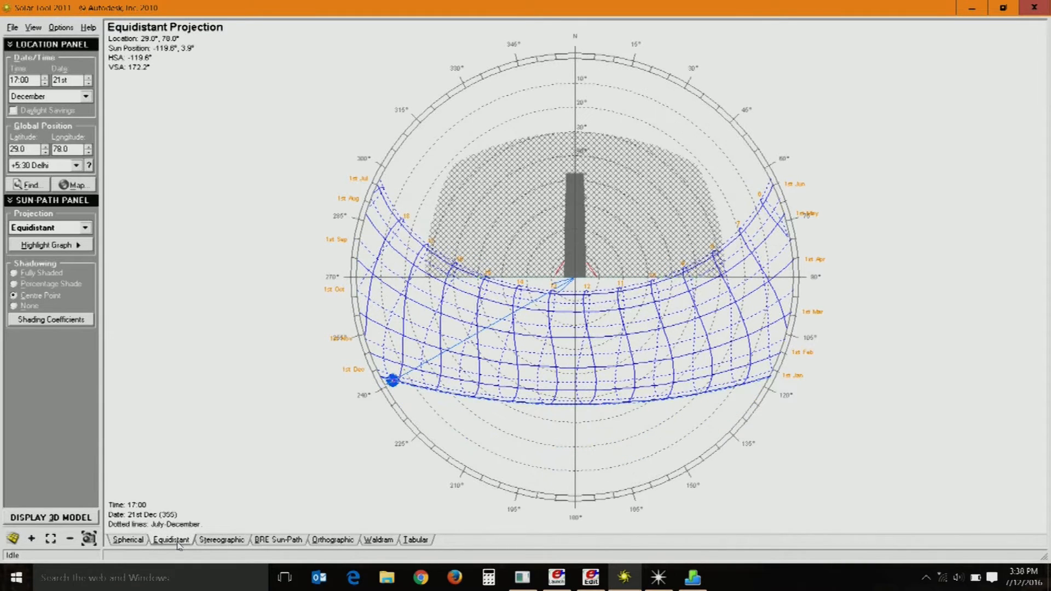
click(221, 541)
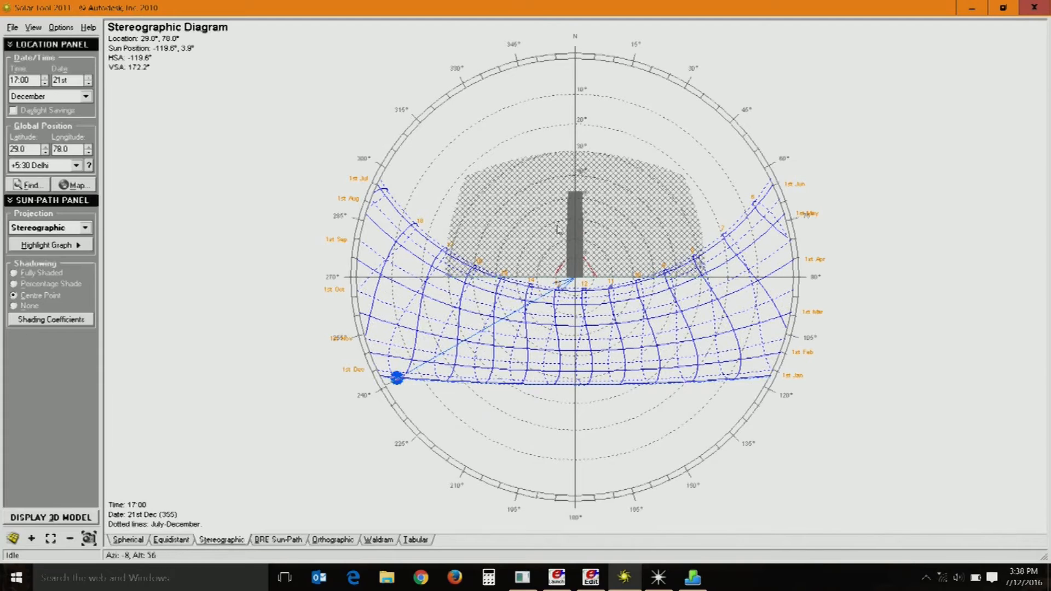
click(301, 540)
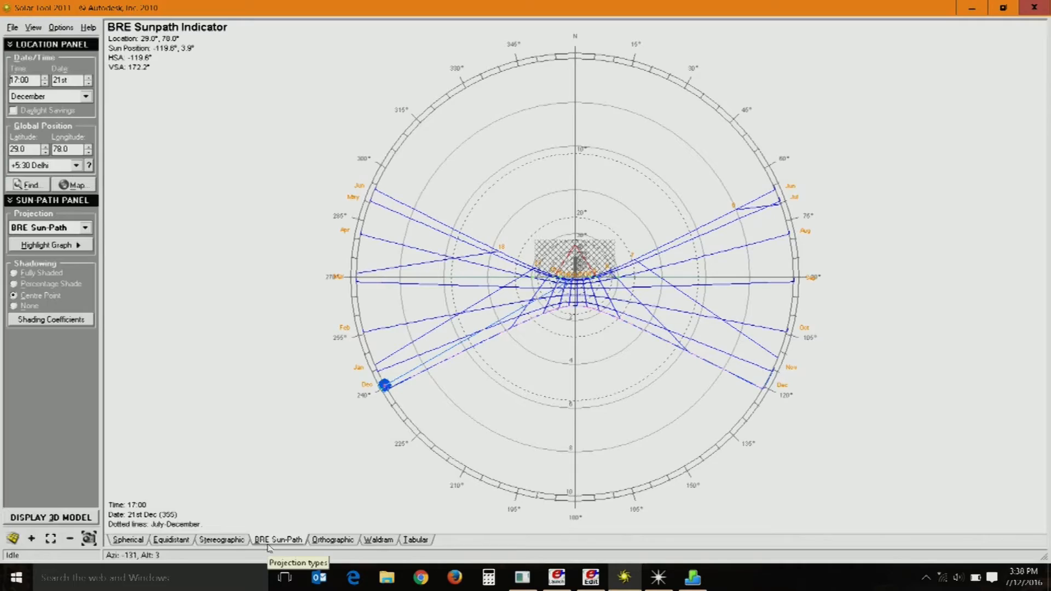
click(316, 541)
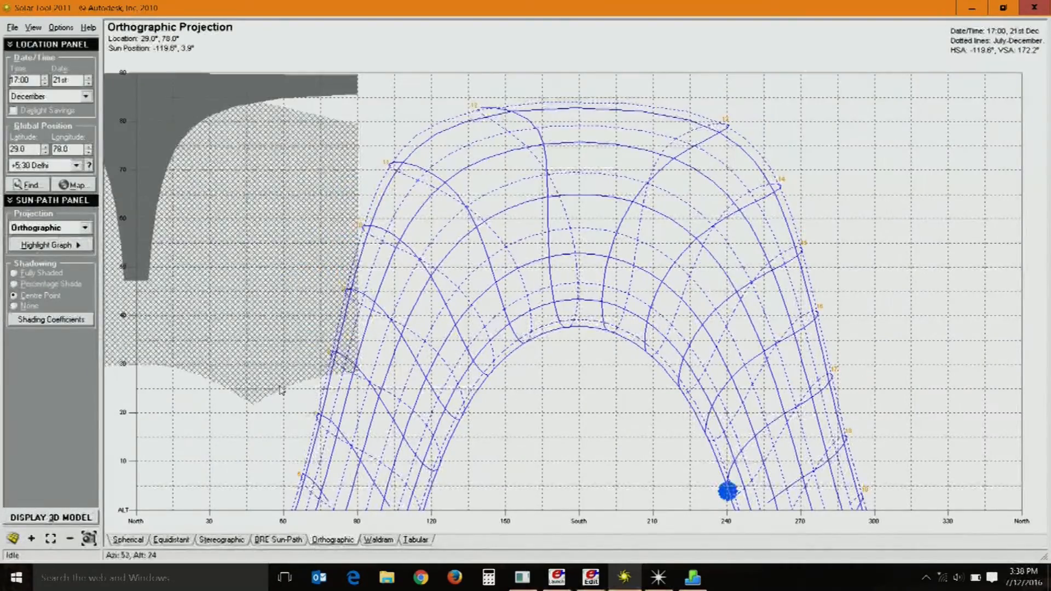
click(377, 540)
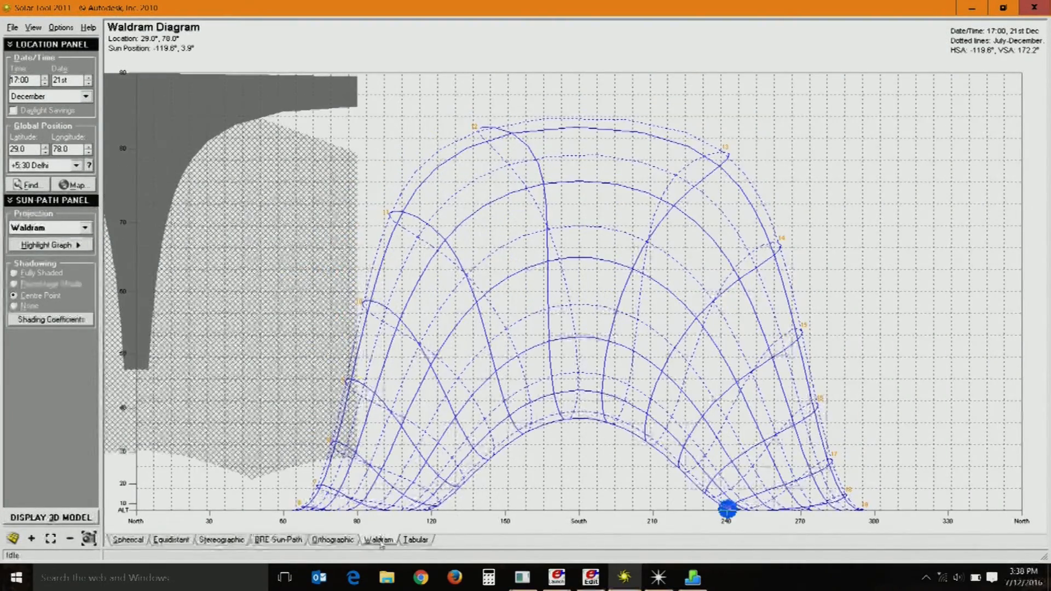
click(417, 541)
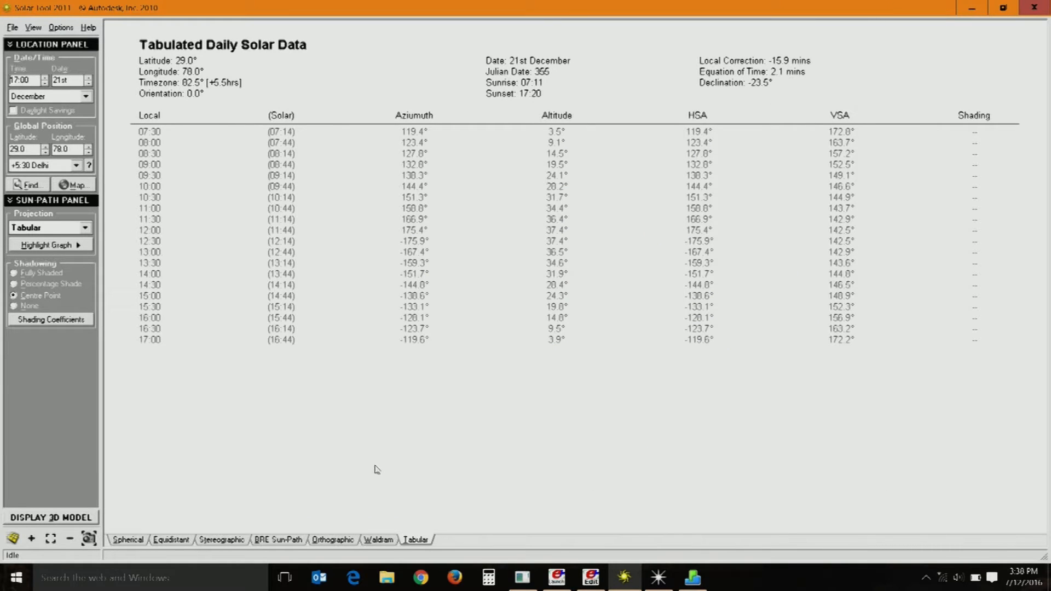
Compare the Stereographic diagram with the Tabular solar data for the same day, returning to the Stereographic diagram.
click(222, 540)
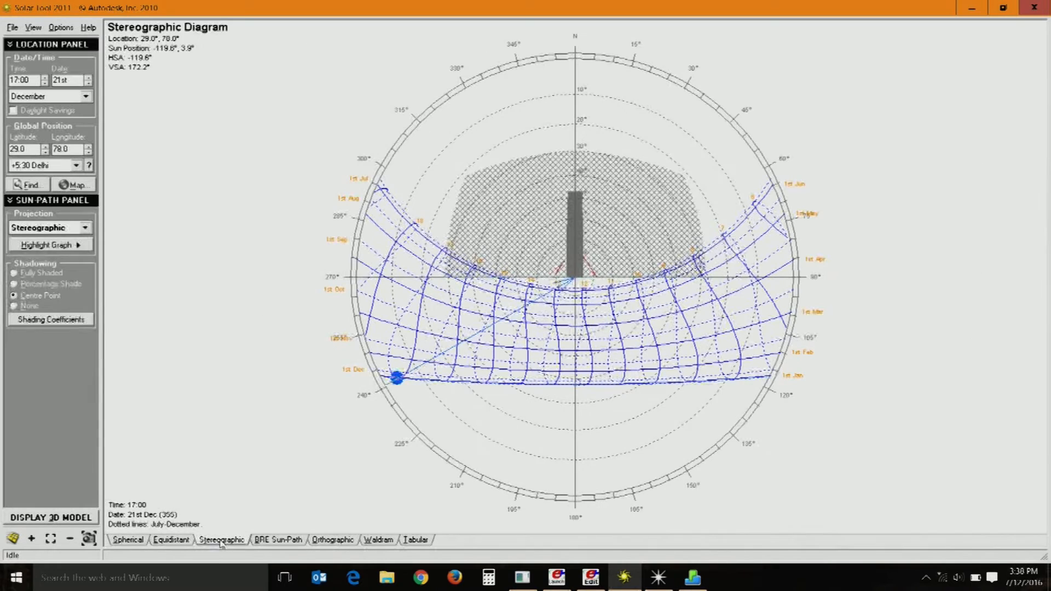
click(410, 540)
click(215, 541)
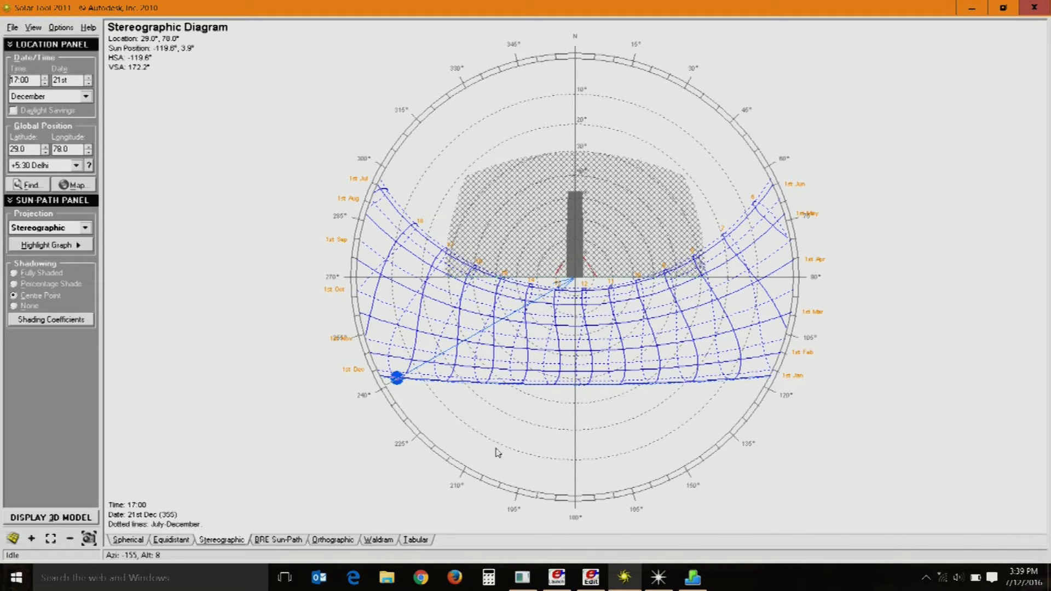
Show the tabulated daily solar data and change the month to June for the 21st.
click(421, 543)
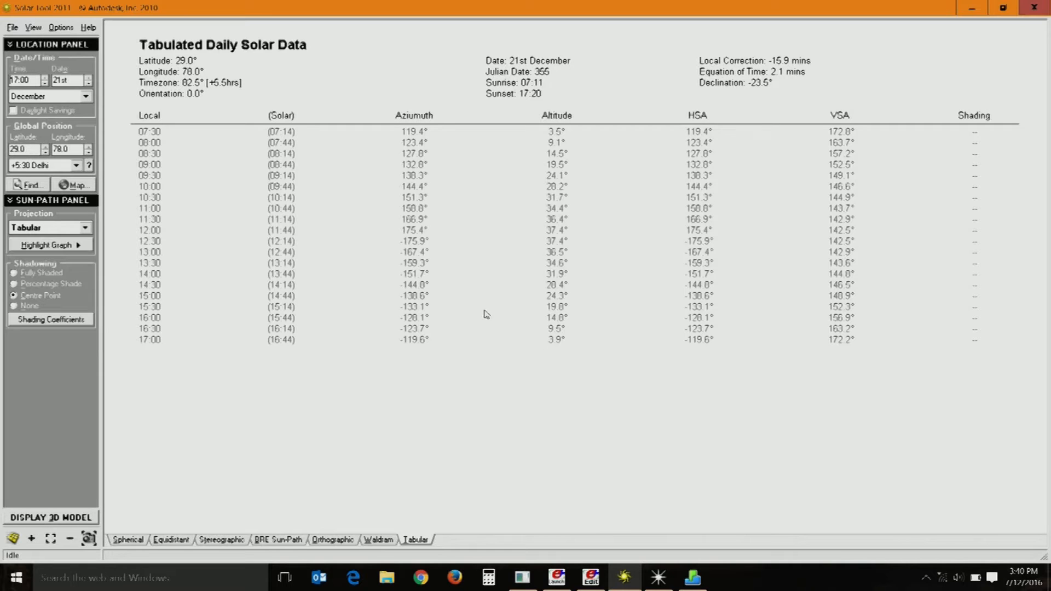
click(51, 98)
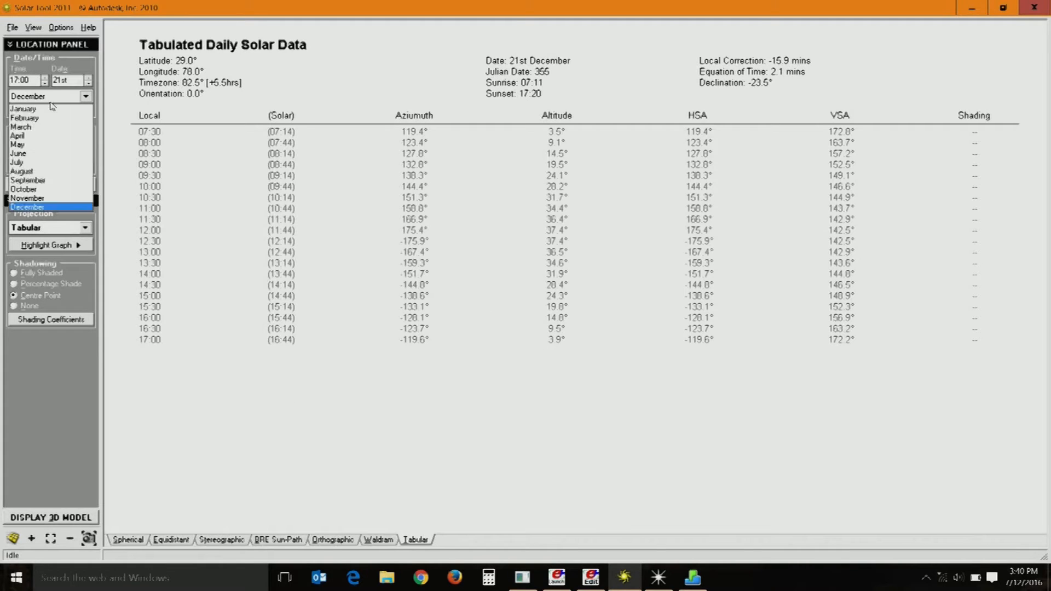
click(45, 155)
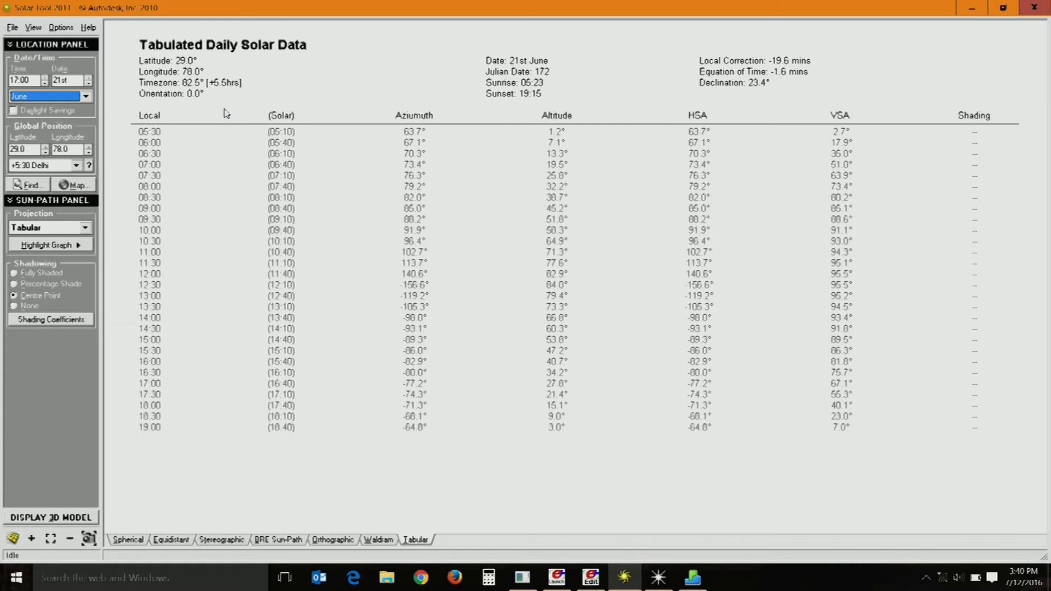
Show the Stereographic diagram, then open the 3D shading model and select its rear wall.
click(219, 540)
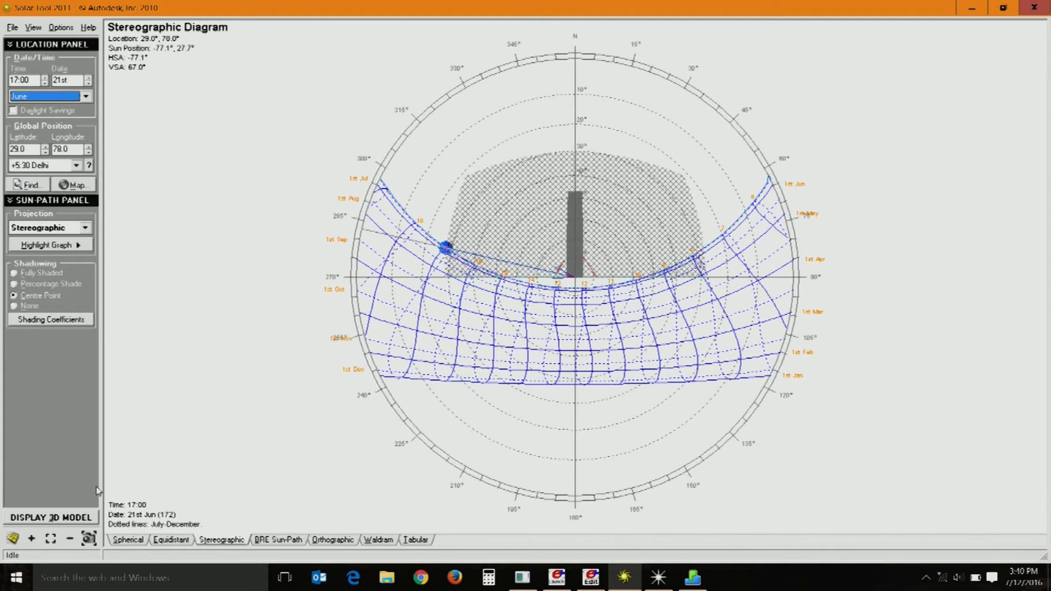
click(55, 517)
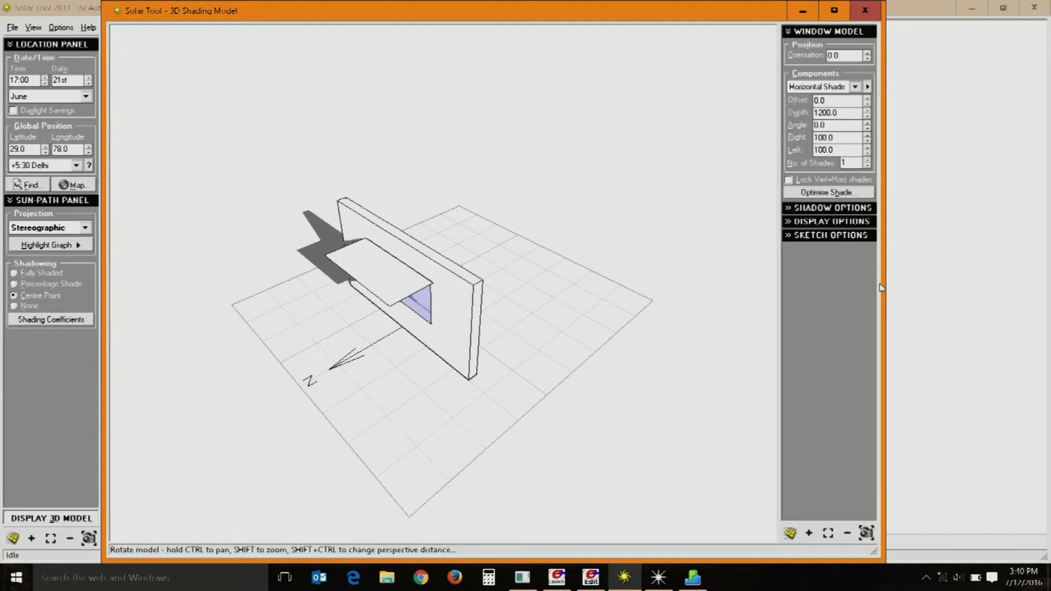
scroll(435, 335, up, 5)
scroll(435, 335, down, 4)
drag(461, 365, 471, 316)
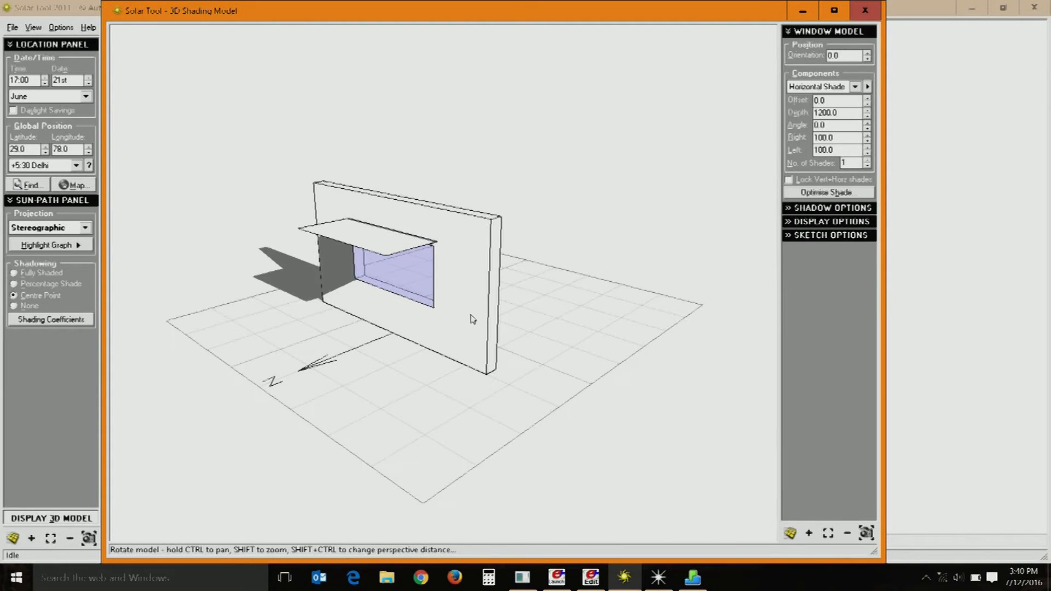
click(471, 319)
click(527, 278)
click(473, 282)
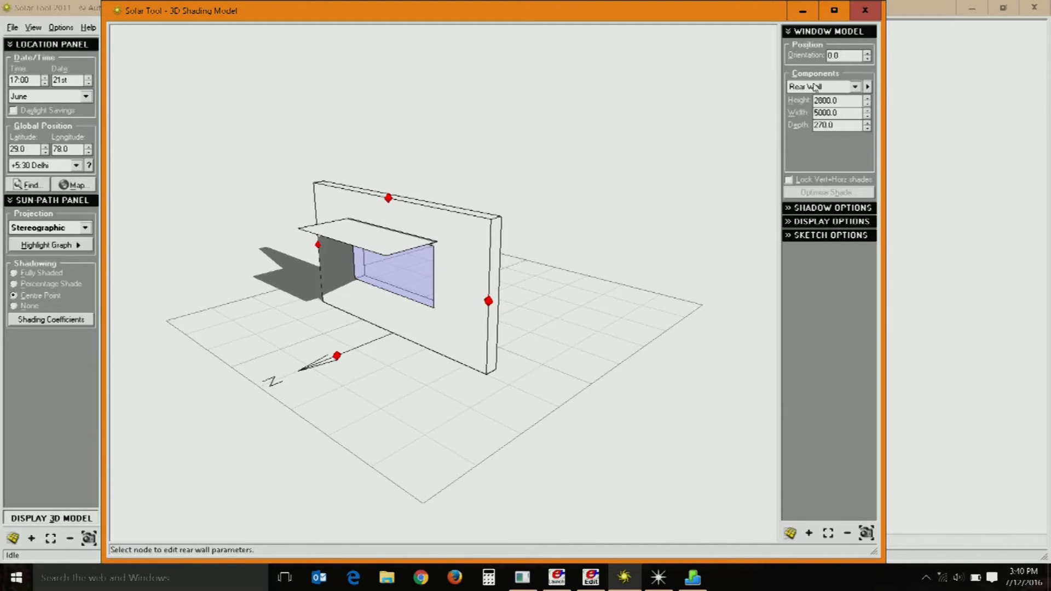
Review the parameters of the window, rear wall and horizontal shade, and the list of other available components.
click(854, 86)
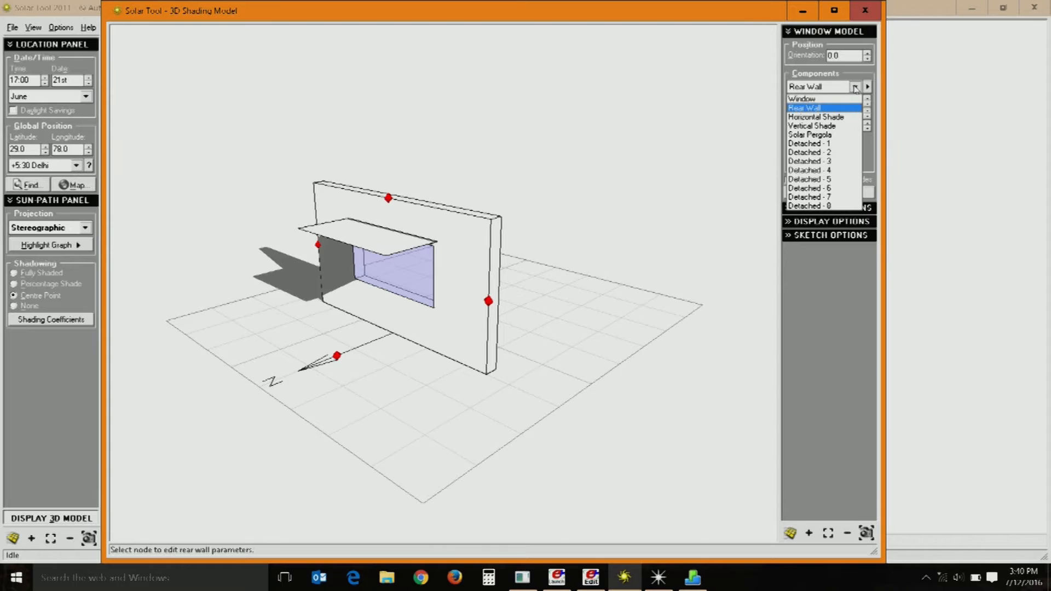
click(837, 99)
click(854, 87)
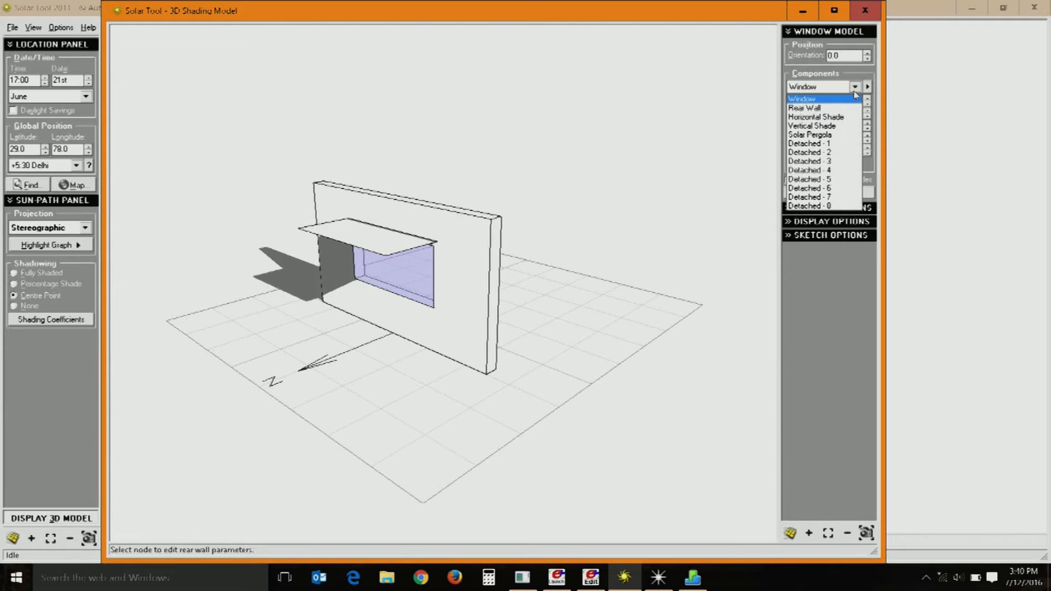
click(829, 108)
click(854, 87)
click(833, 118)
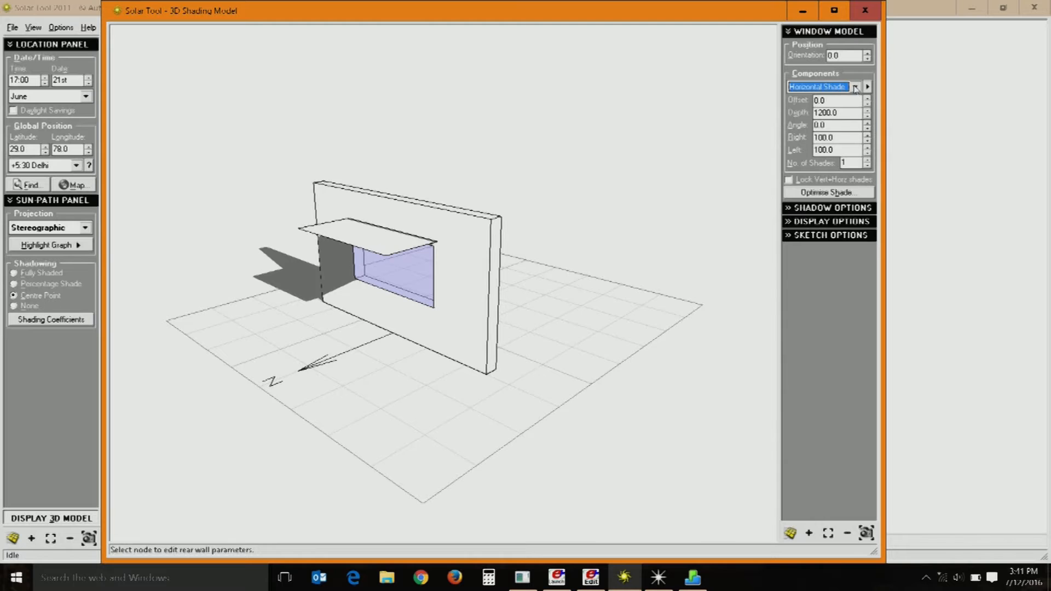
click(854, 87)
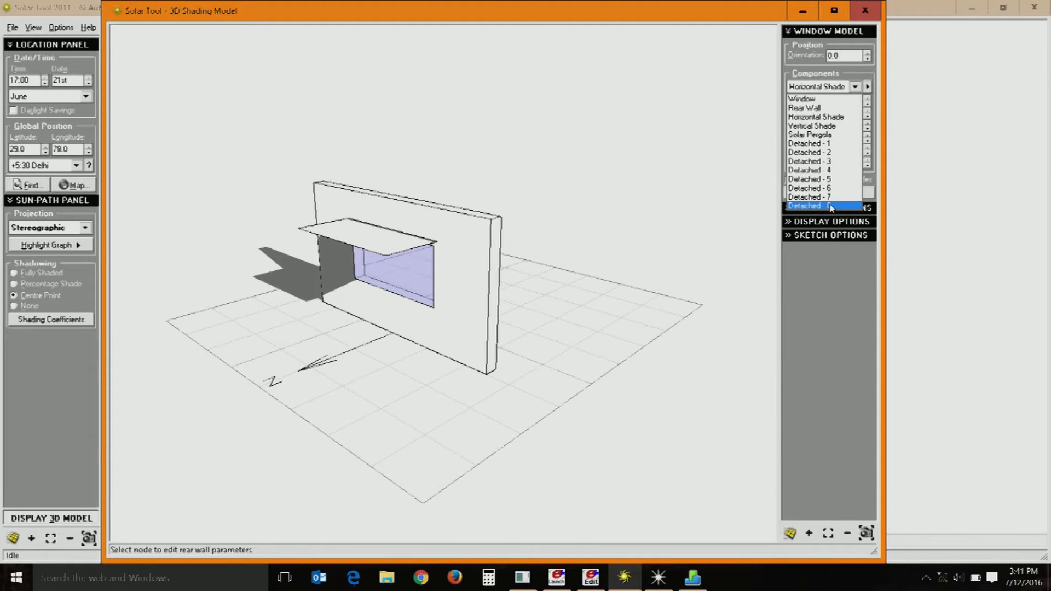
click(598, 173)
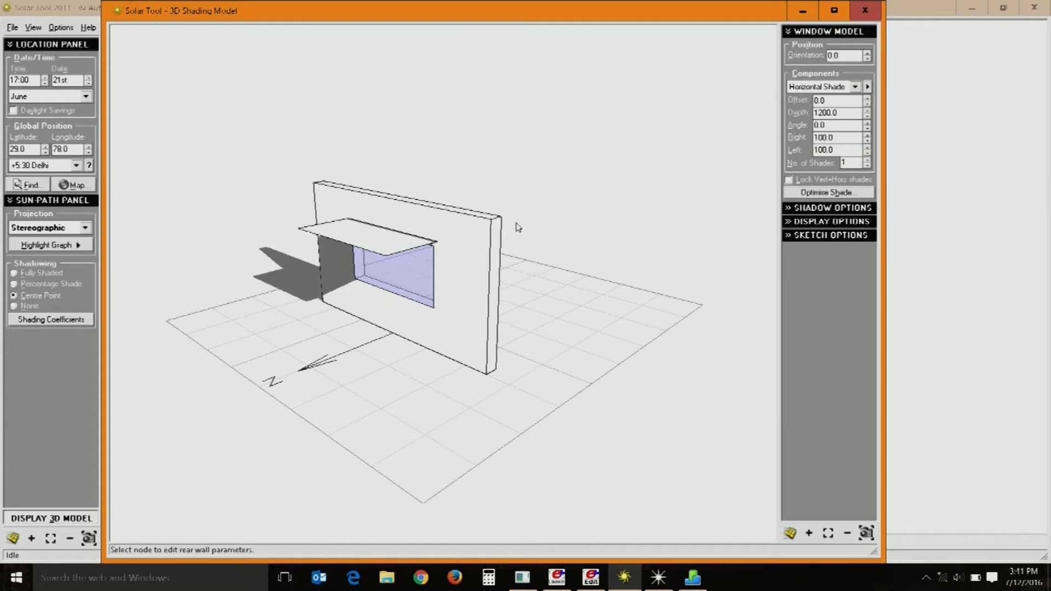
Set the rear wall's height to 2900 in the 3D shading model, keeping its width at 5000.
click(461, 260)
click(867, 100)
click(867, 100)
click(867, 105)
click(868, 110)
click(867, 116)
Try thickening the rear wall to a depth of 550.
click(868, 123)
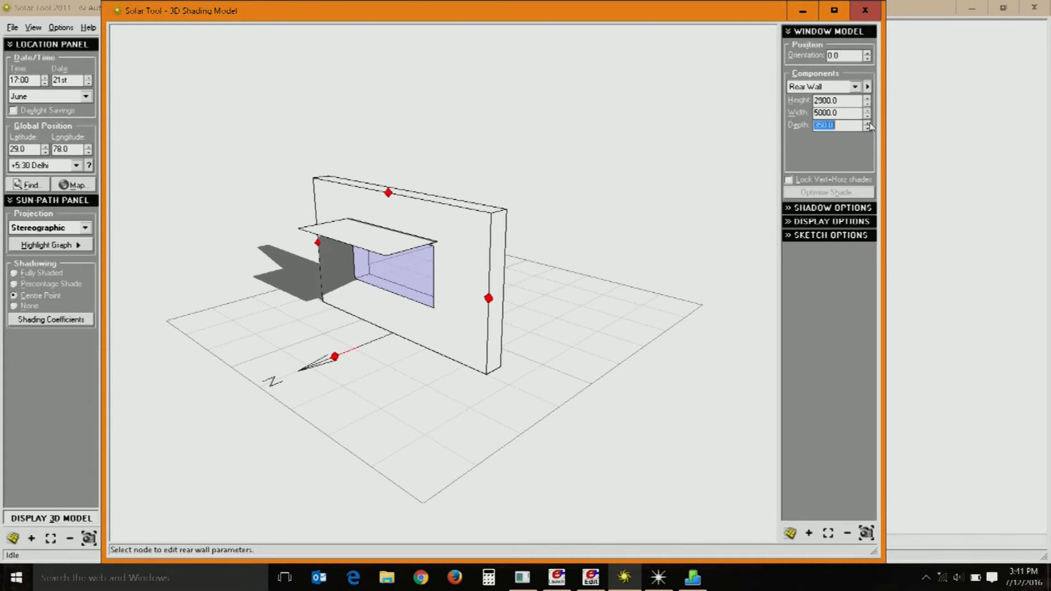
click(868, 129)
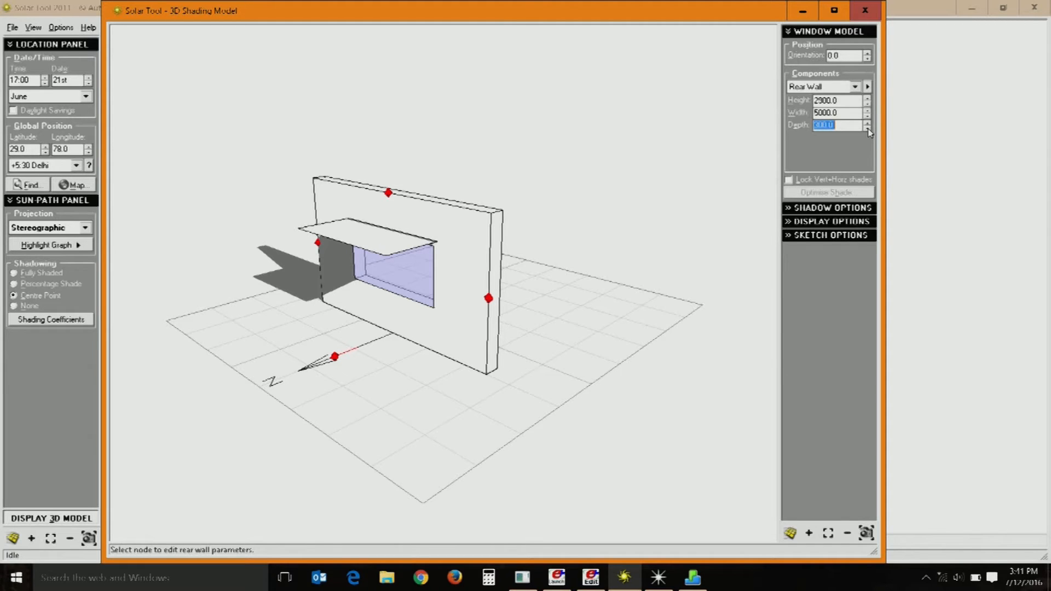
click(867, 122)
click(866, 122)
click(866, 122)
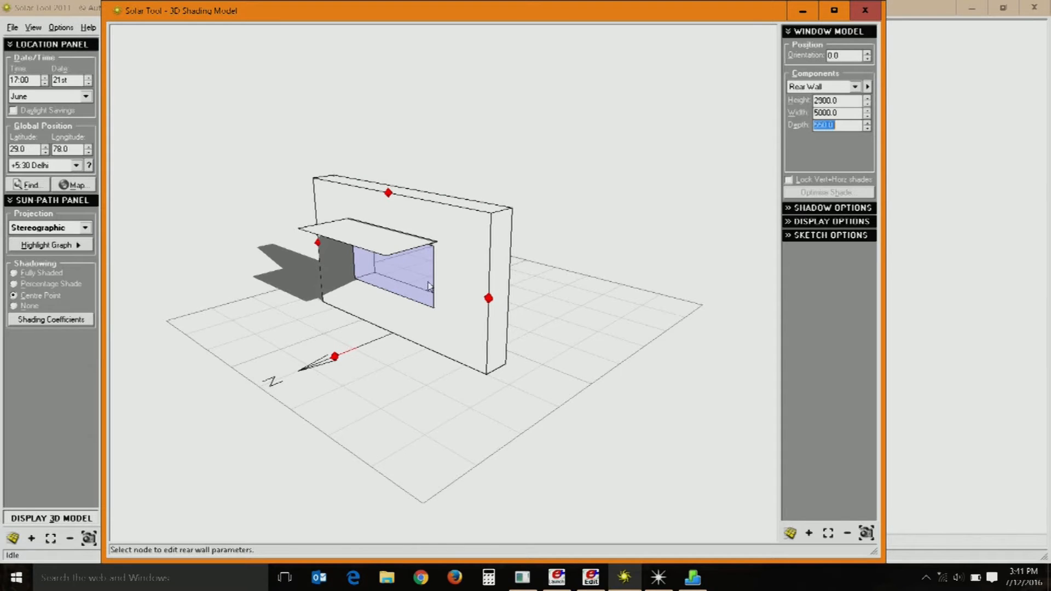
Reduce the rear wall's depth to 200.
click(868, 129)
click(868, 129)
click(868, 129)
click(868, 129)
click(867, 129)
click(868, 129)
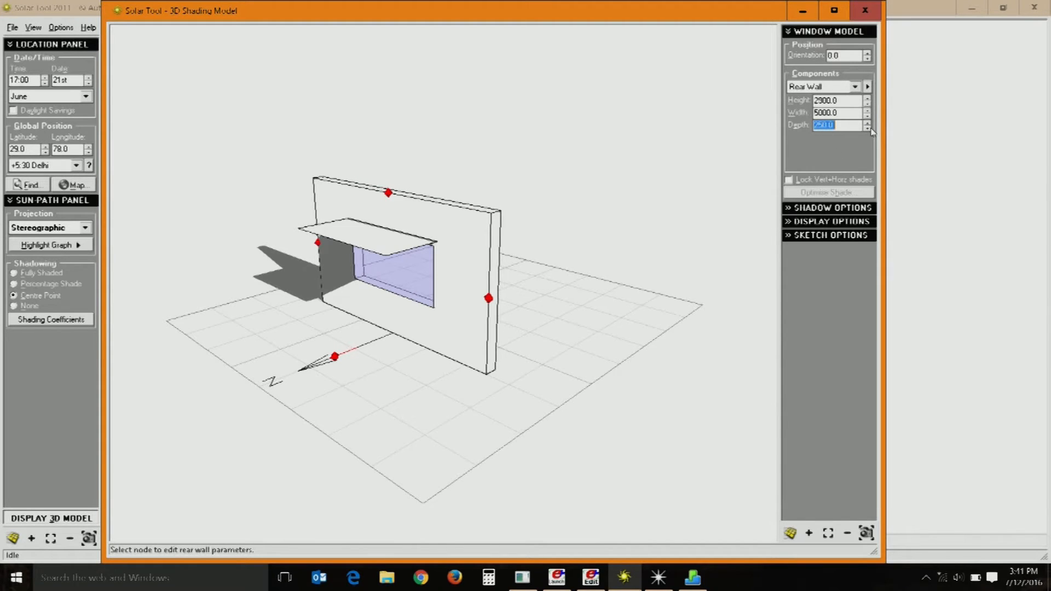
click(868, 128)
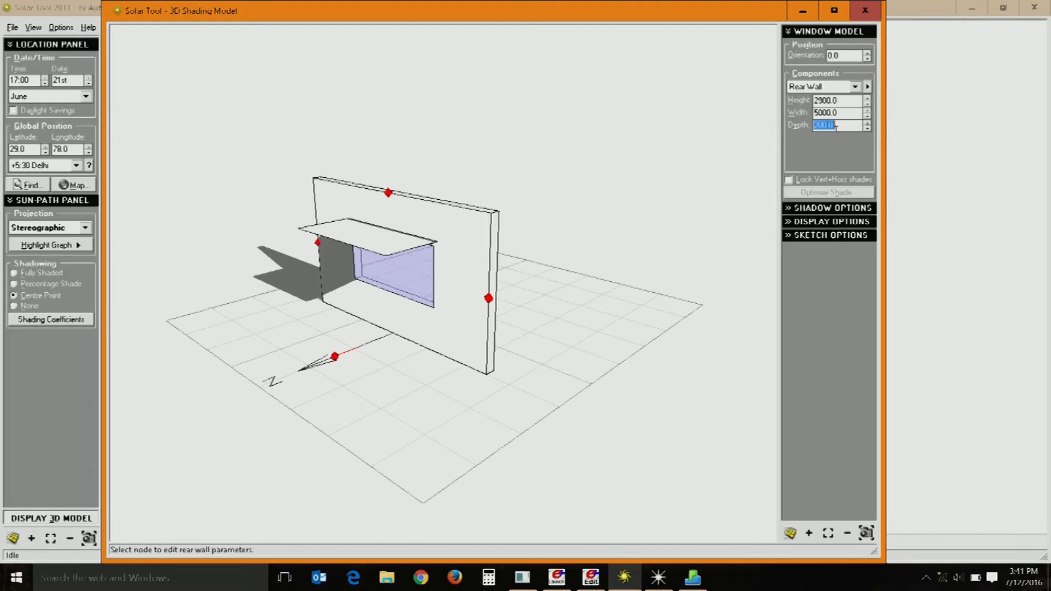
Set the window model's orientation to 90 and inspect the rotated wall and its shadow.
click(859, 55)
drag(847, 57, 796, 53)
text(90)
key(Return)
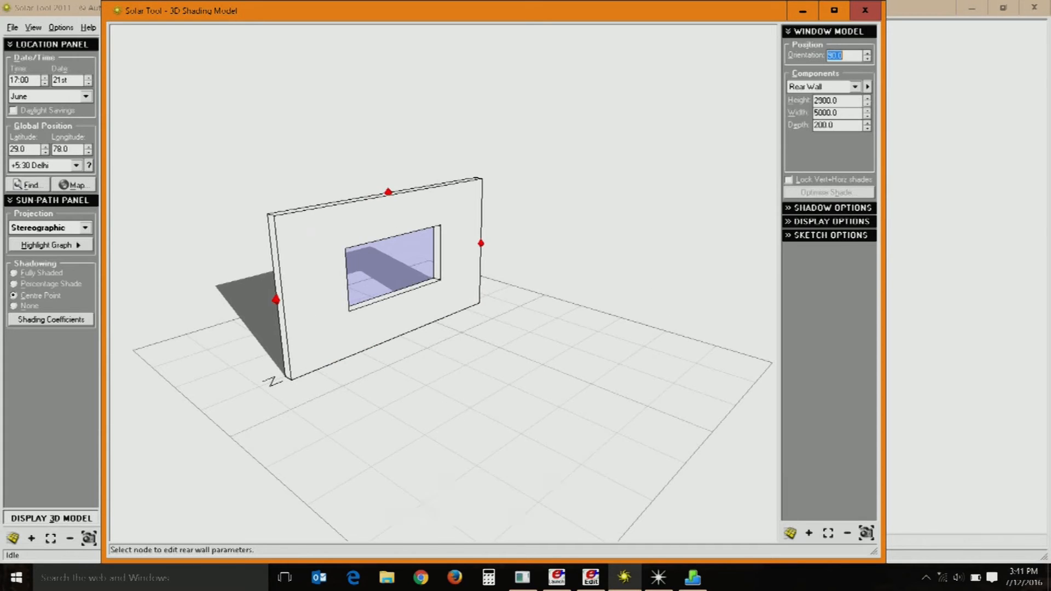
drag(444, 430, 649, 425)
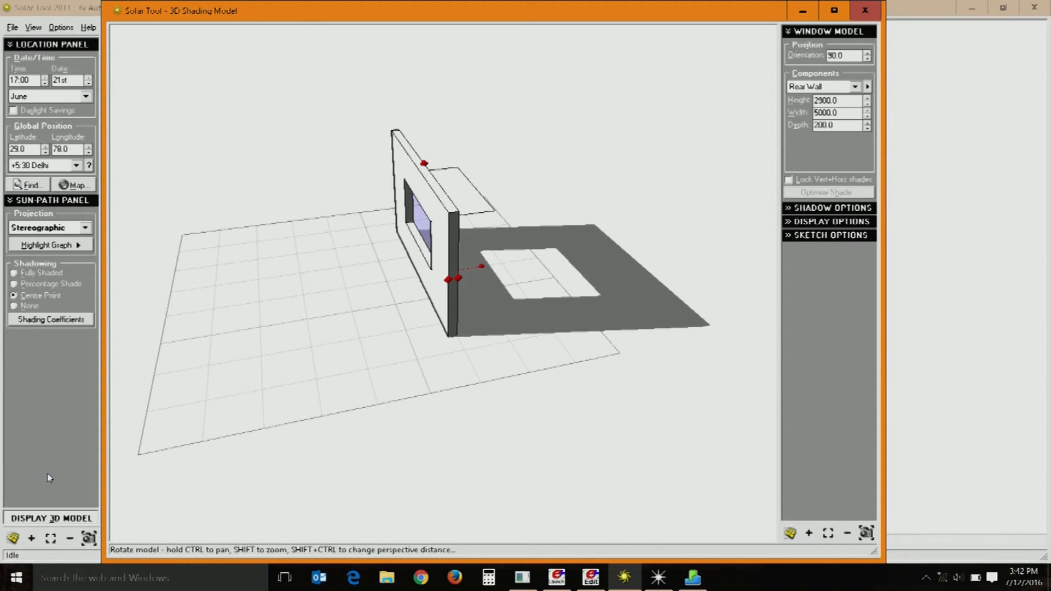
Check the 90° orientation in the Stereographic and Tabular projections, and switch the Stereographic diagram's shadowing to Percentage Shade.
click(52, 520)
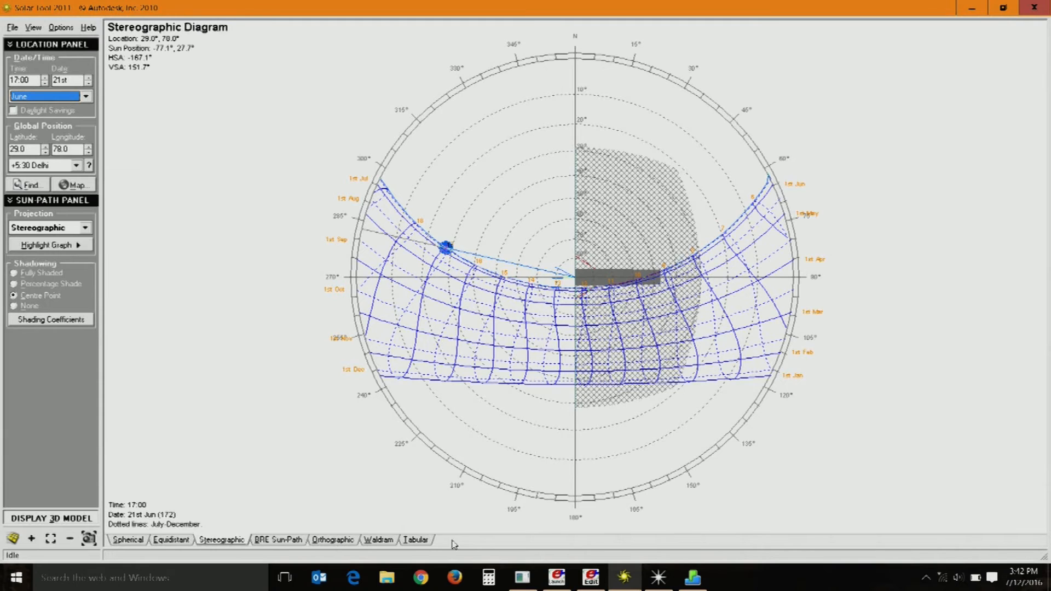
click(416, 540)
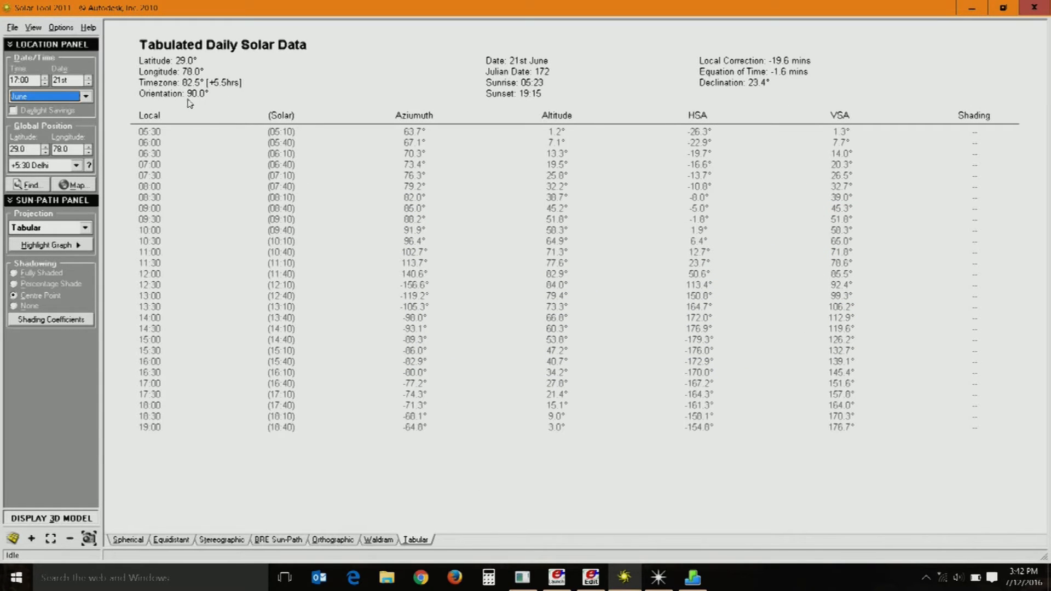
click(235, 541)
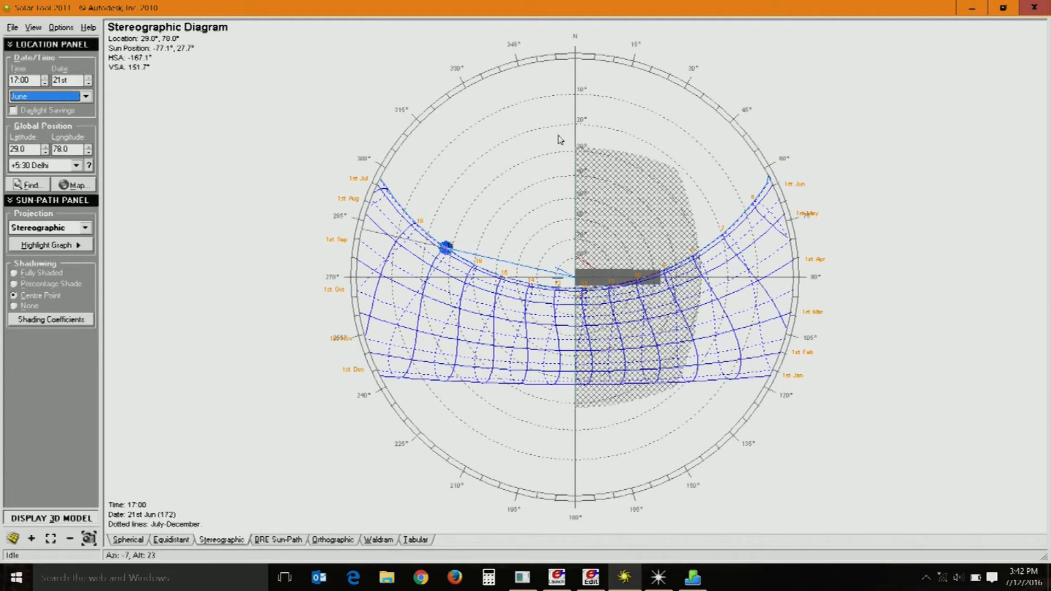
click(44, 283)
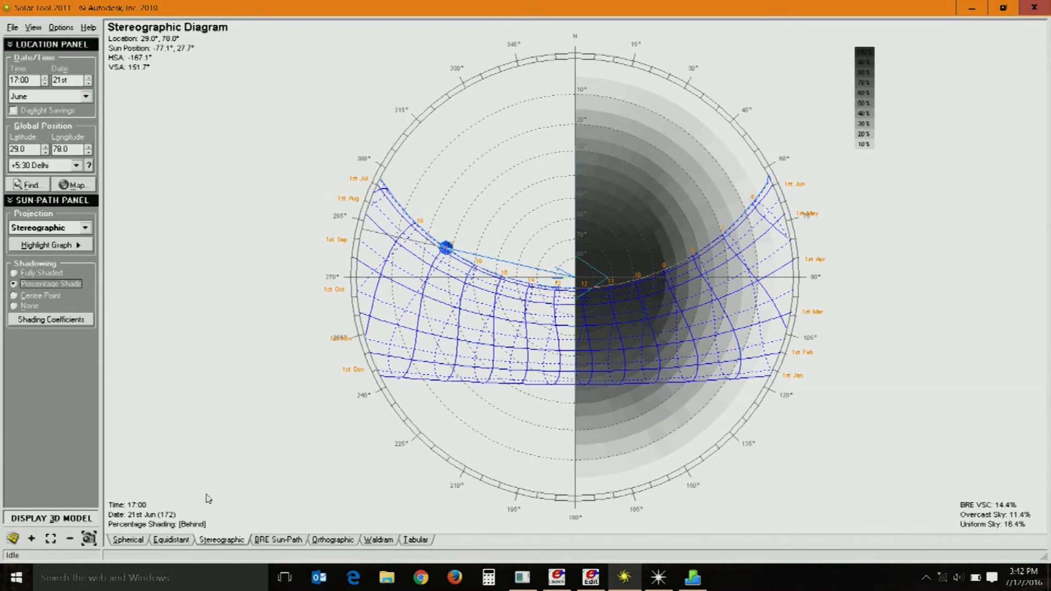
Remove the horizontal shade by setting its number of shades to 0, and check the Stereographic diagram and tabulated shading.
click(79, 520)
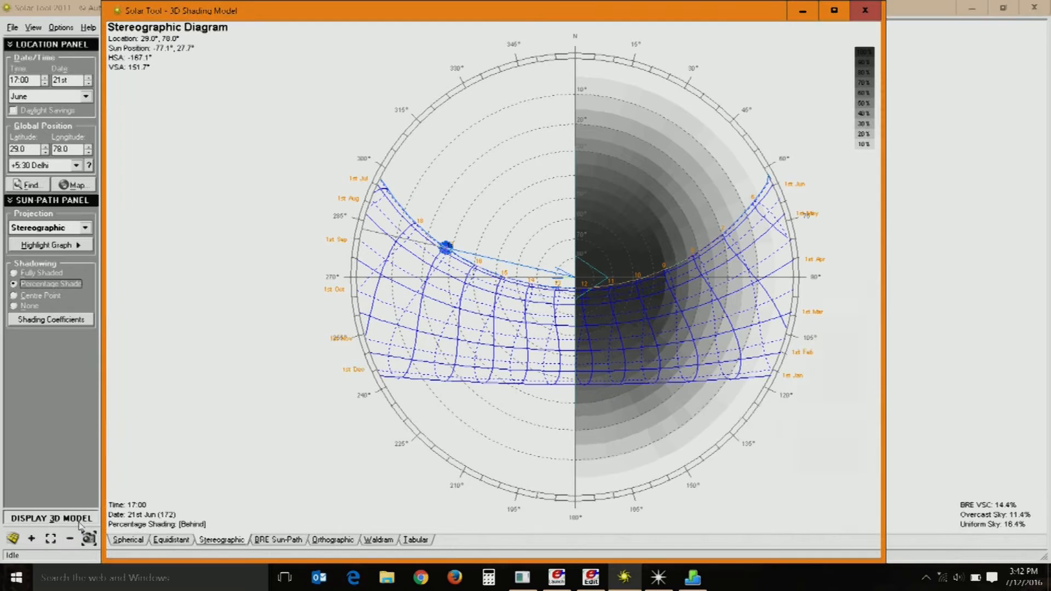
drag(633, 265, 617, 281)
click(453, 209)
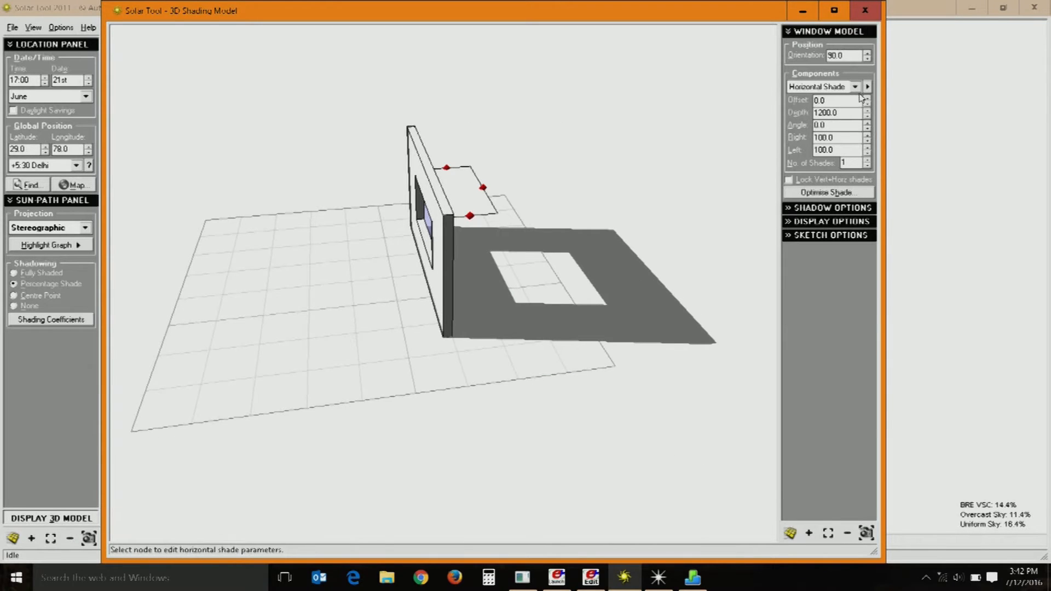
click(867, 165)
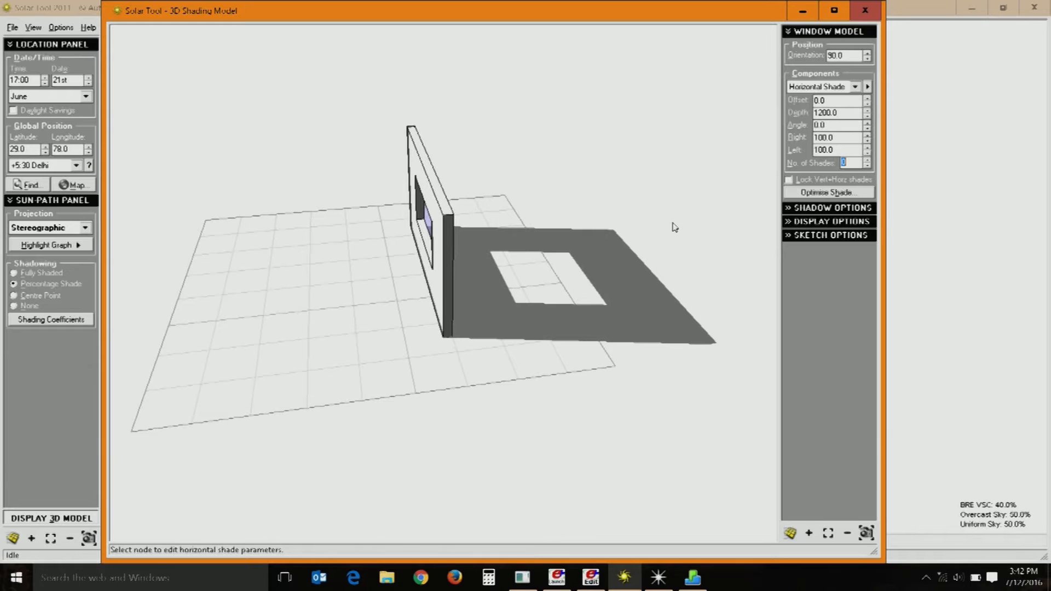
click(25, 458)
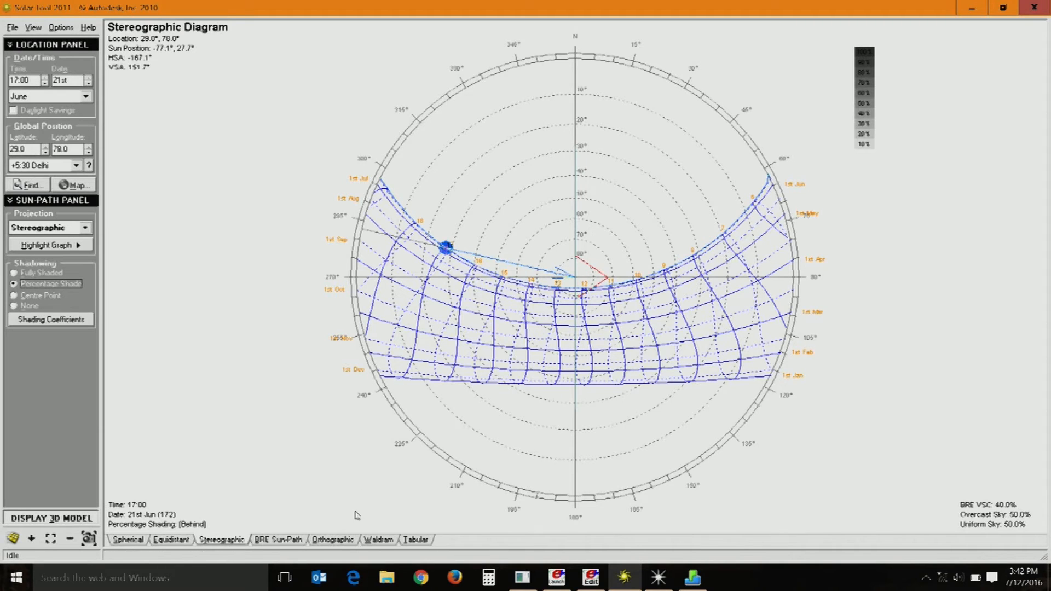
click(417, 541)
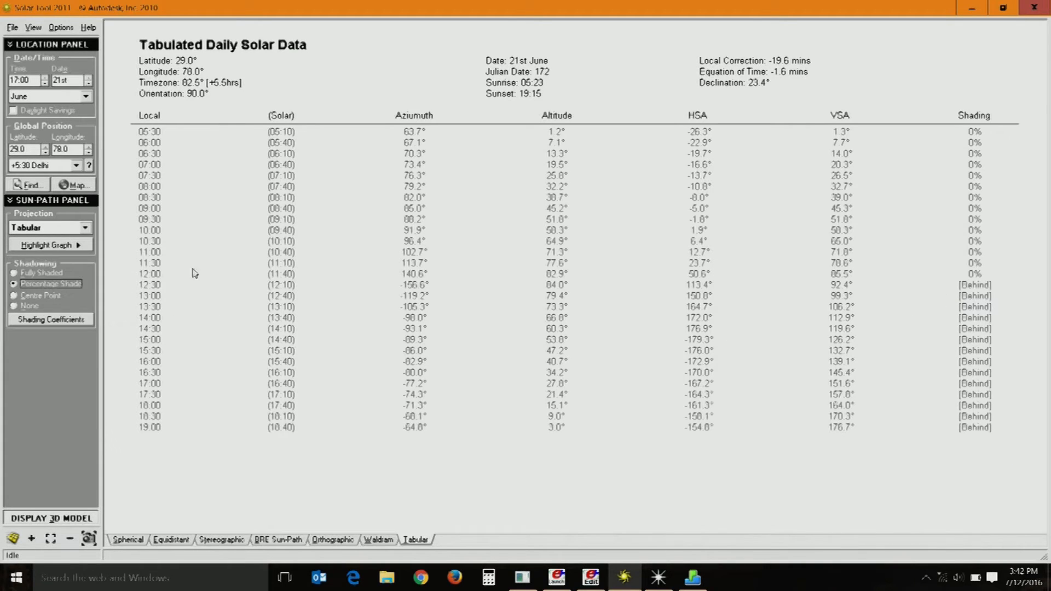
Set the window model's orientation to 270 and check its shading in the Tabular and Stereographic projections.
click(41, 520)
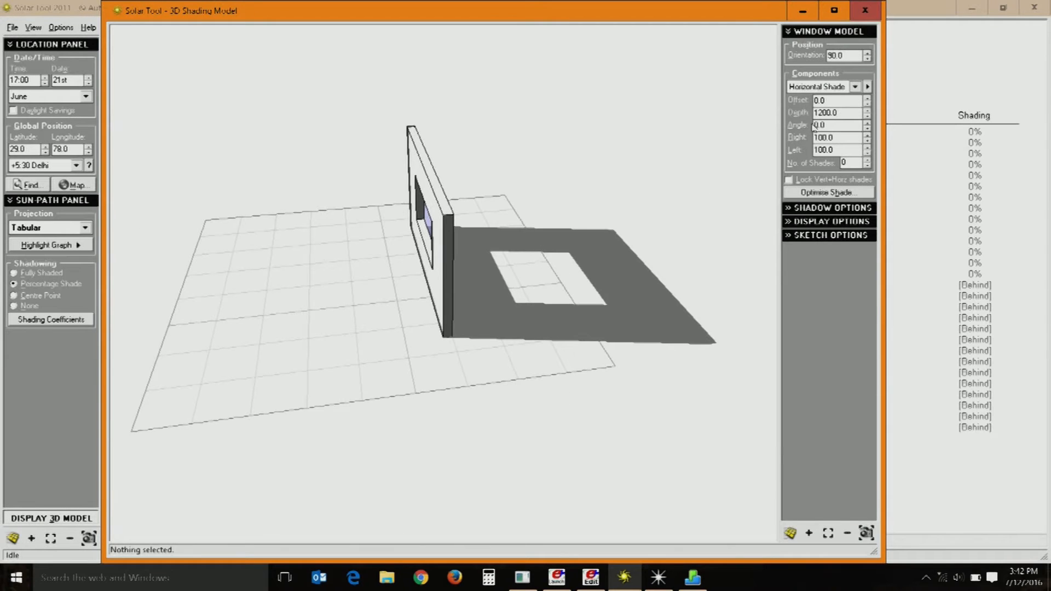
drag(849, 56, 801, 57)
text(270)
key(Return)
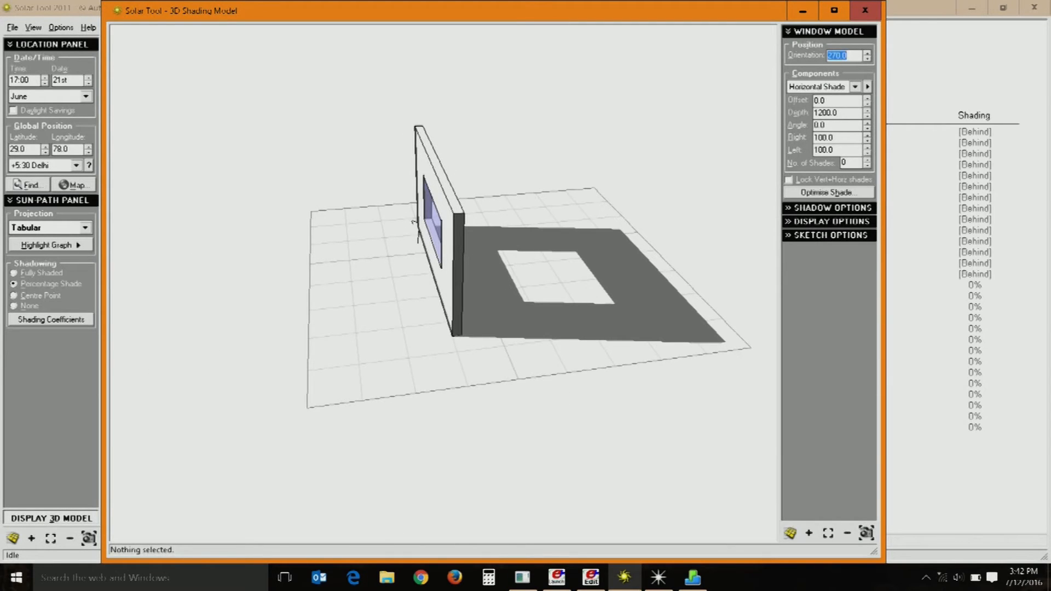
drag(547, 289, 680, 293)
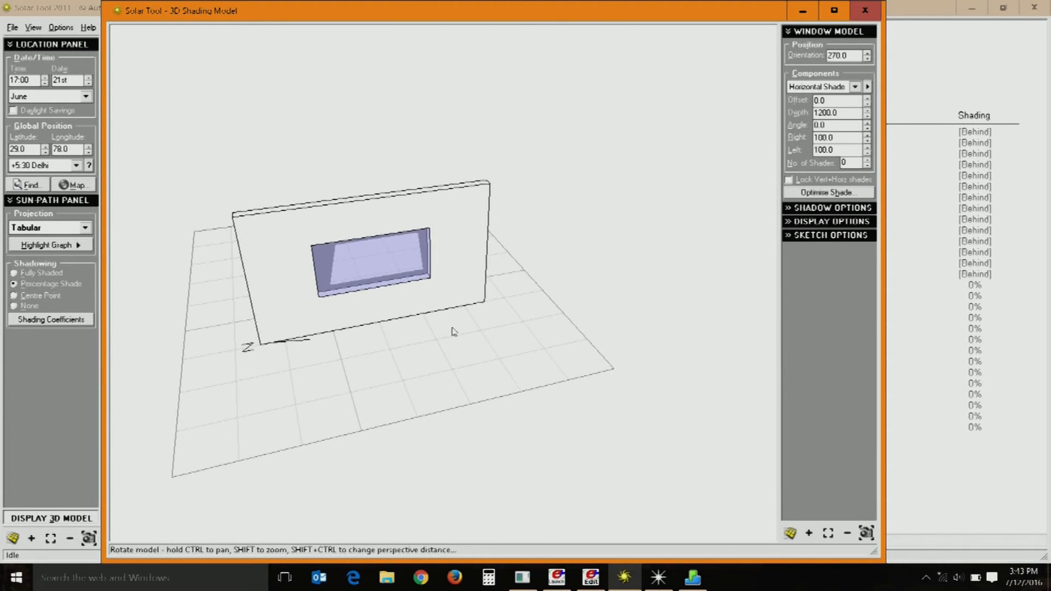
drag(451, 332, 152, 356)
click(974, 74)
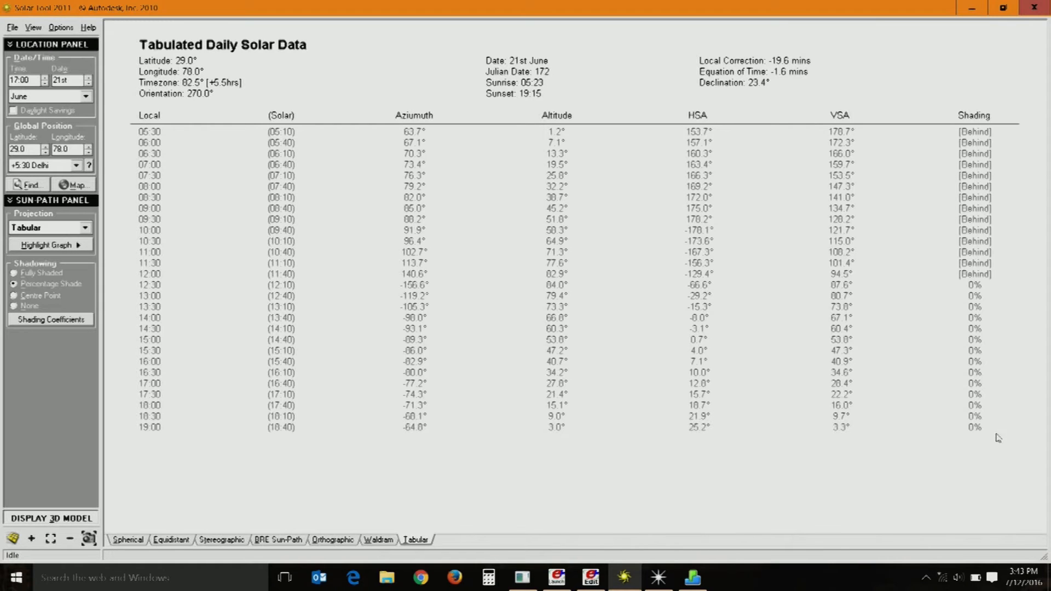
click(238, 540)
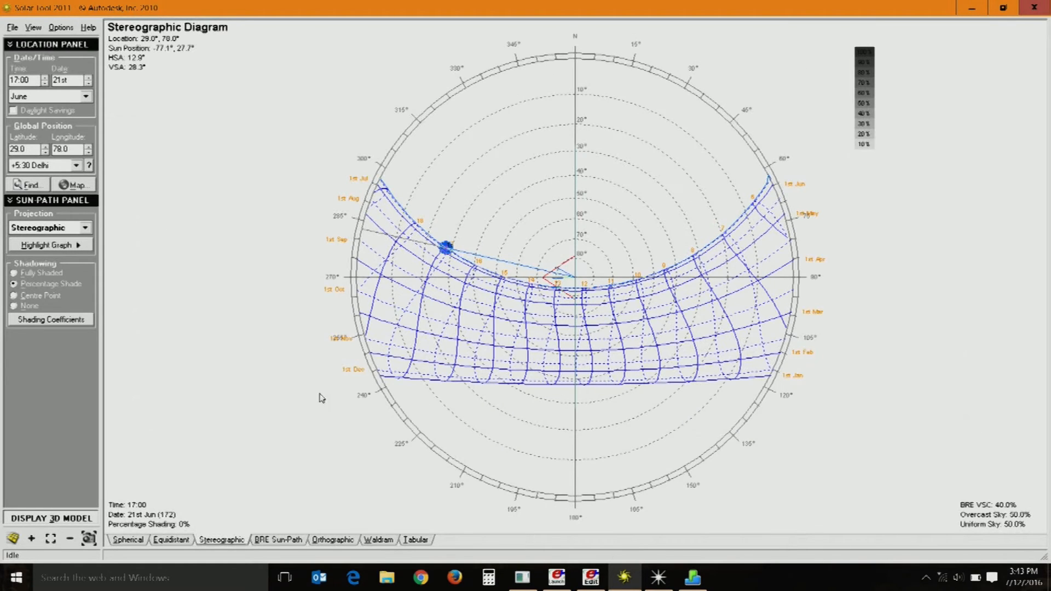
Set the window model's orientation to 180 and inspect the rotated wall and its shadow.
click(75, 519)
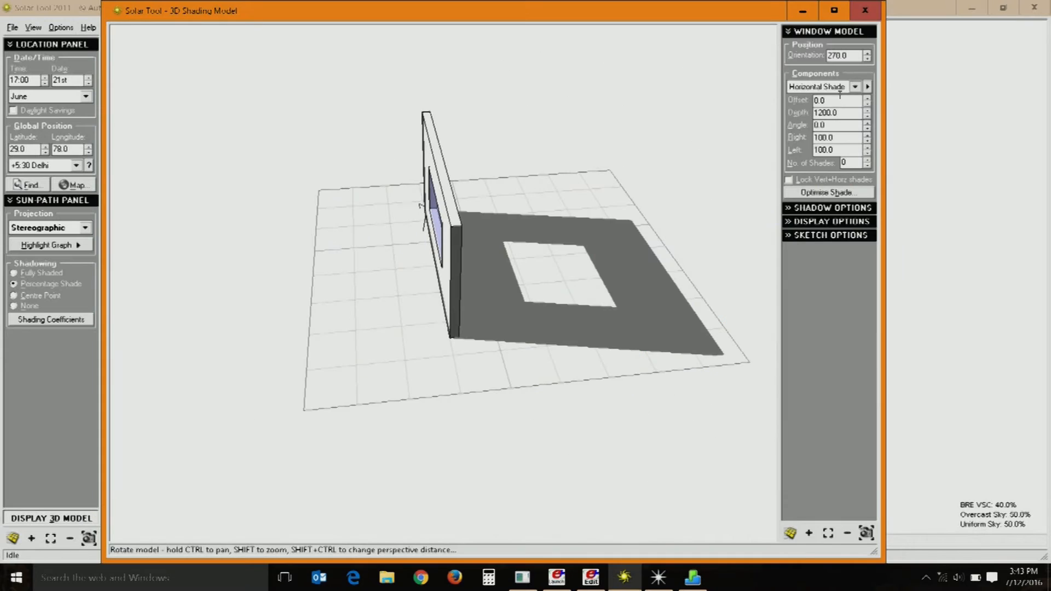
drag(856, 55, 718, 55)
text(180)
key(Return)
drag(501, 298, 341, 284)
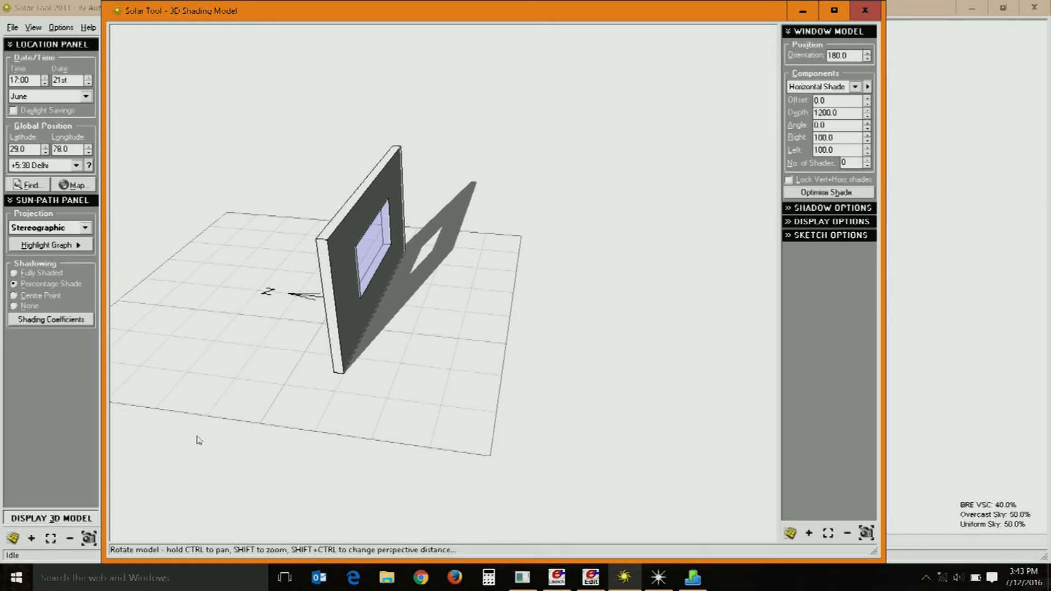
Move the sun on the Stereographic diagram to 06:00 on 3rd September and show the tabulated solar data.
click(1014, 186)
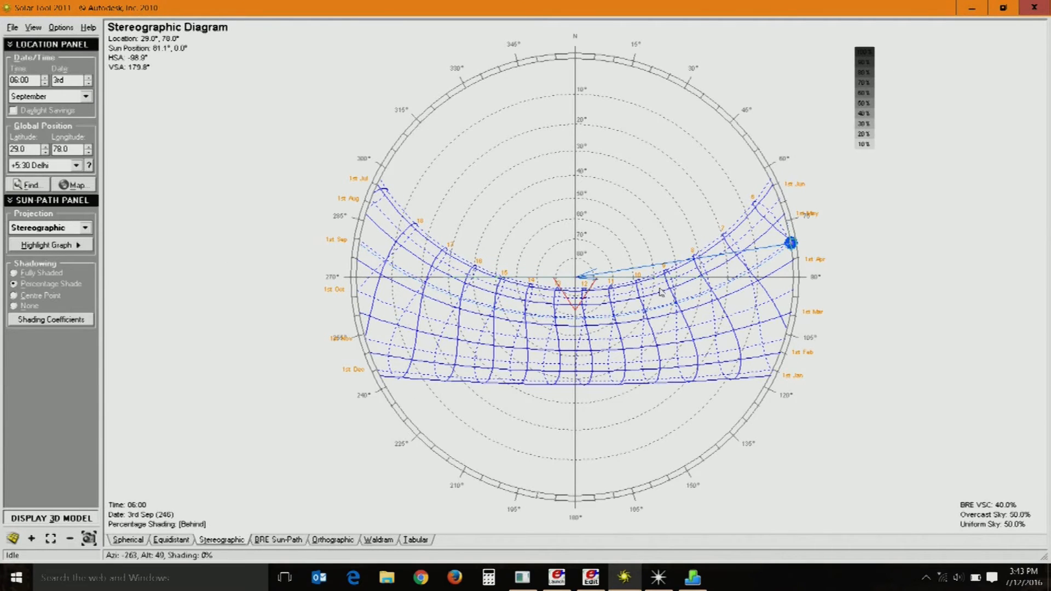
click(416, 541)
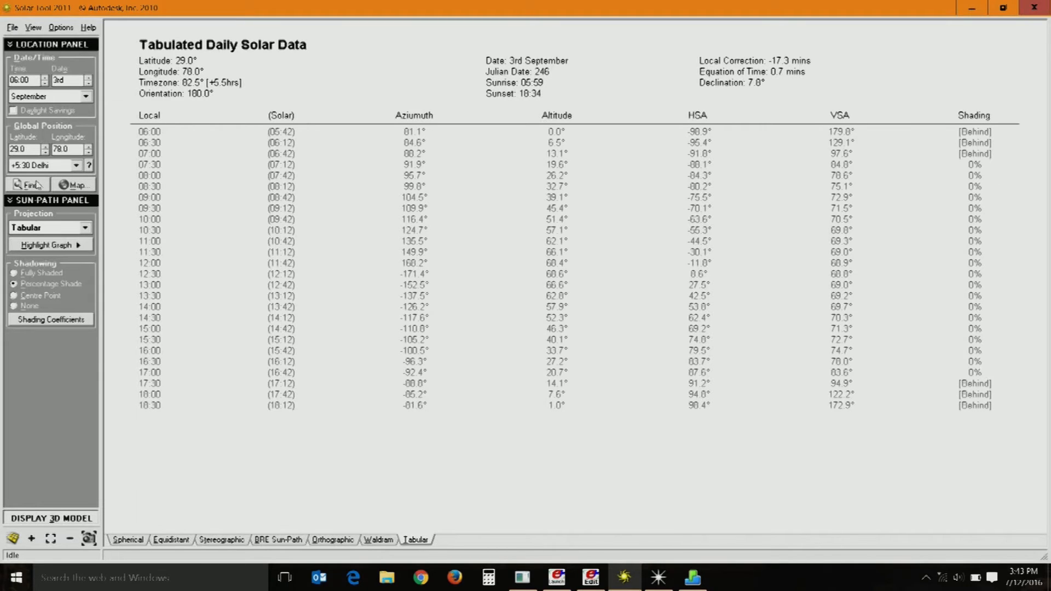
Set the location's latitude to 12.0 for the tabulated daily solar data.
drag(26, 149, 2, 138)
text(12)
key(Return)
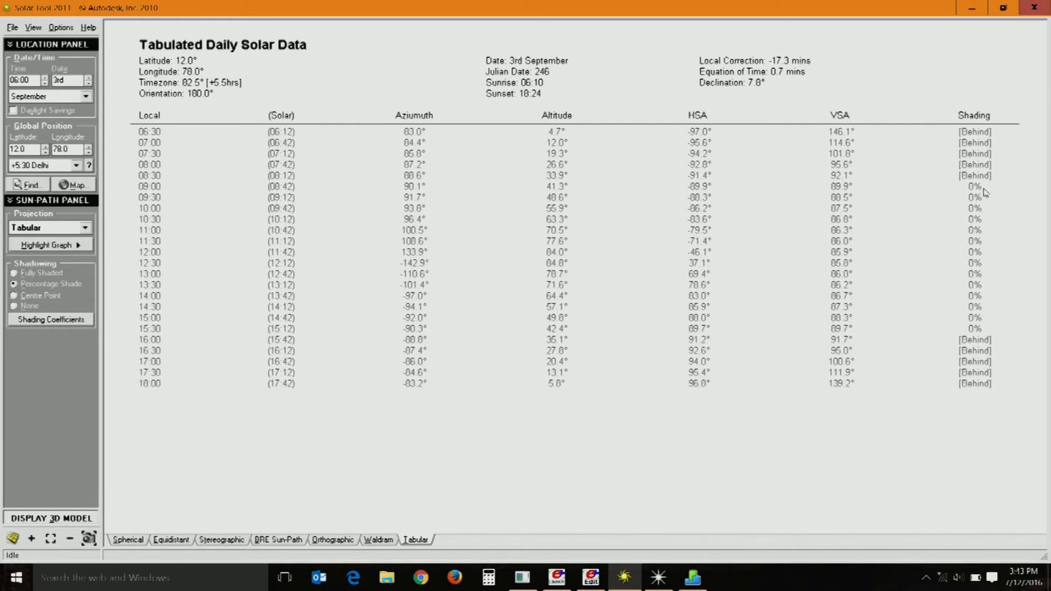
Set the window model's orientation to 0 and check the shading column in the tabulated daily solar data.
click(87, 519)
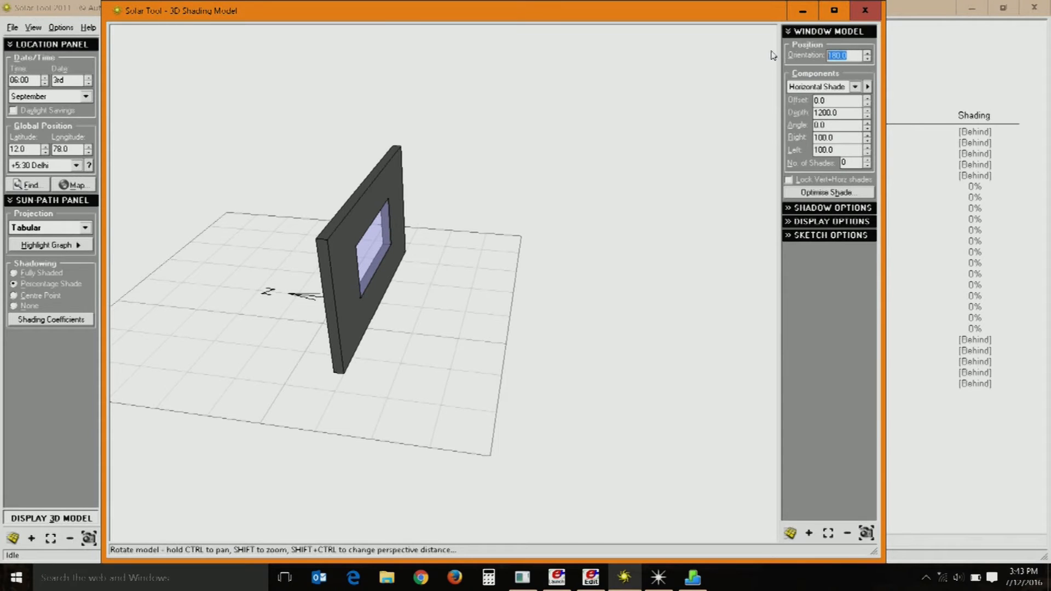
text(0)
key(Return)
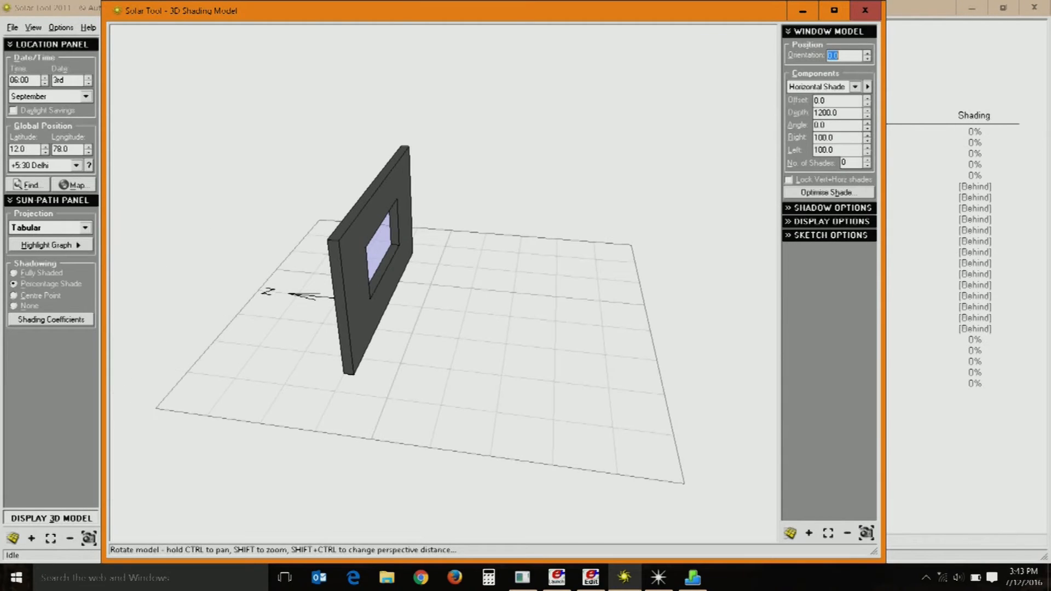
click(951, 91)
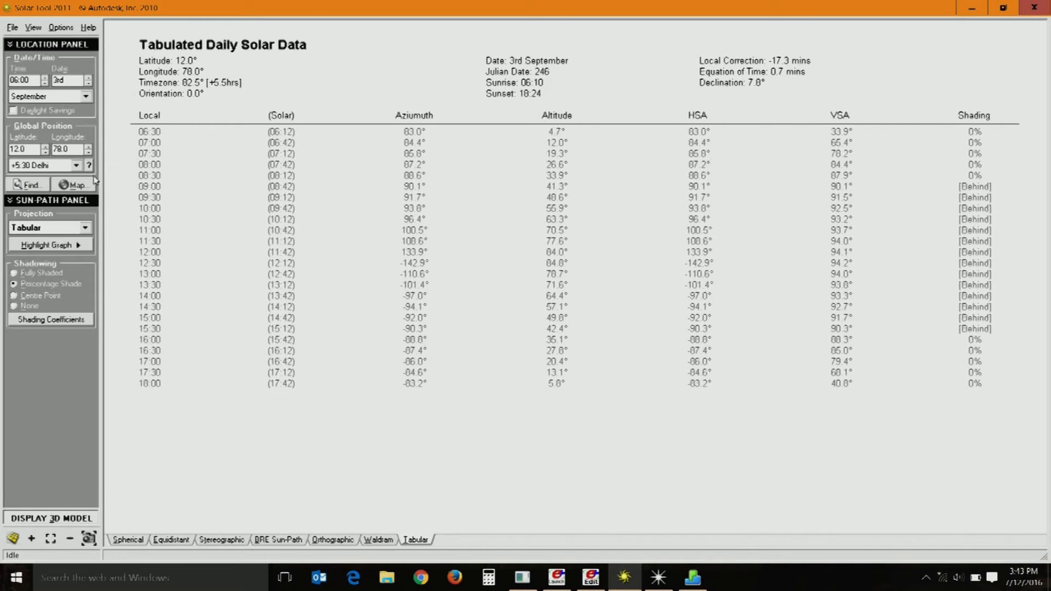
Set the location's latitude to 29.0 and show the Stereographic diagram.
drag(24, 149, 1, 145)
text(29)
key(Return)
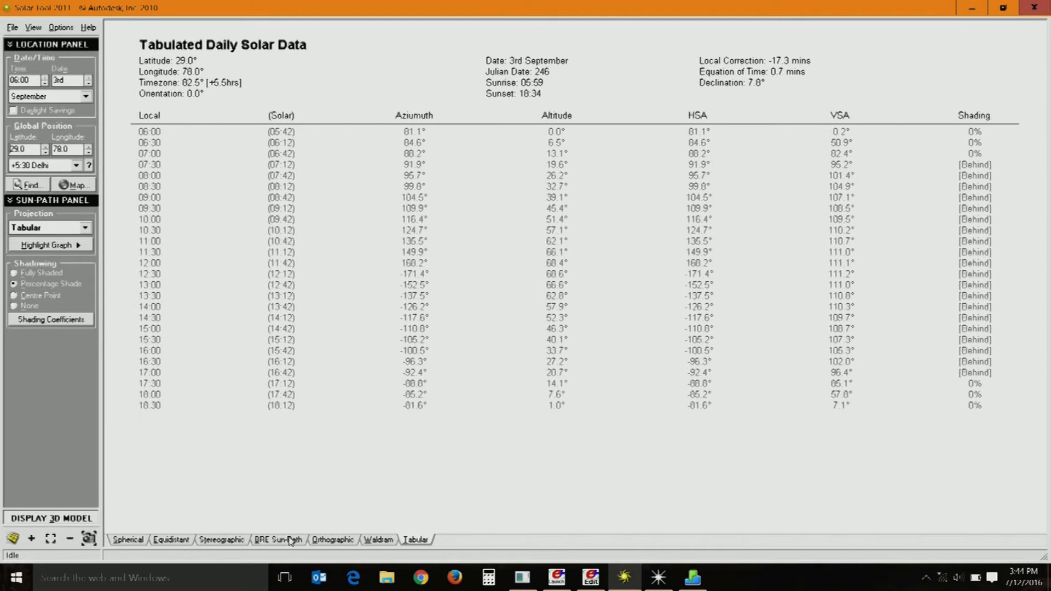
click(221, 542)
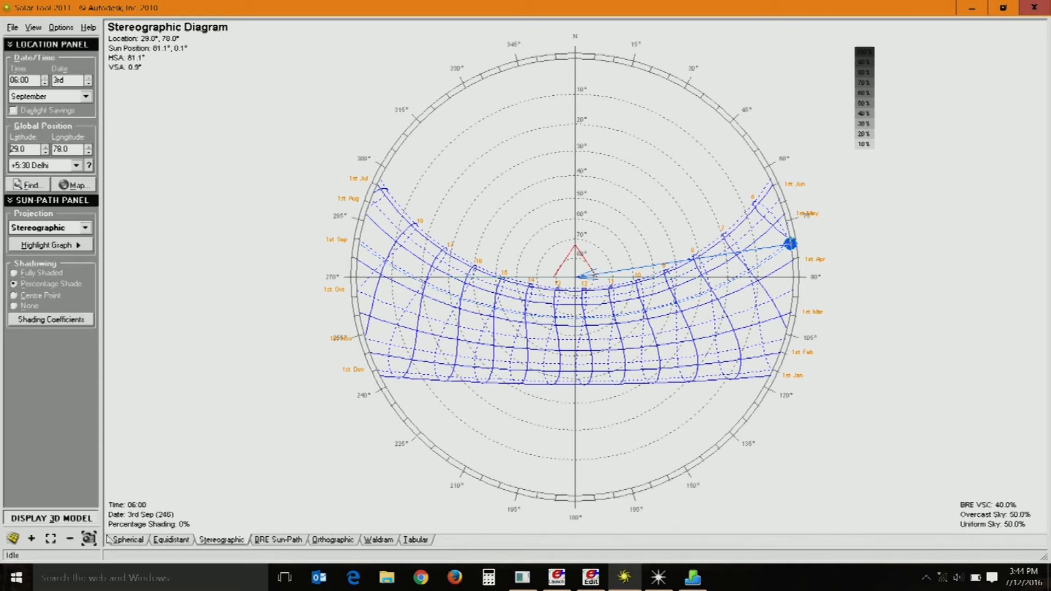
Set the window model's orientation to 180 in the 3D shading model and inspect both faces of the wall.
click(57, 518)
drag(327, 289, 420, 319)
drag(461, 255, 536, 307)
double_click(852, 53)
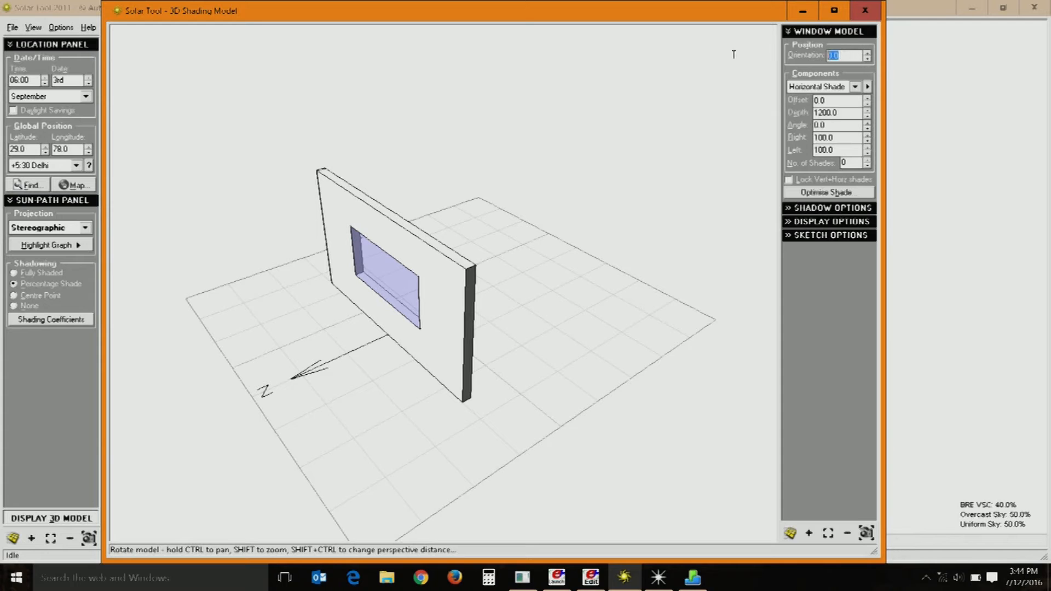
text(180)
key(Return)
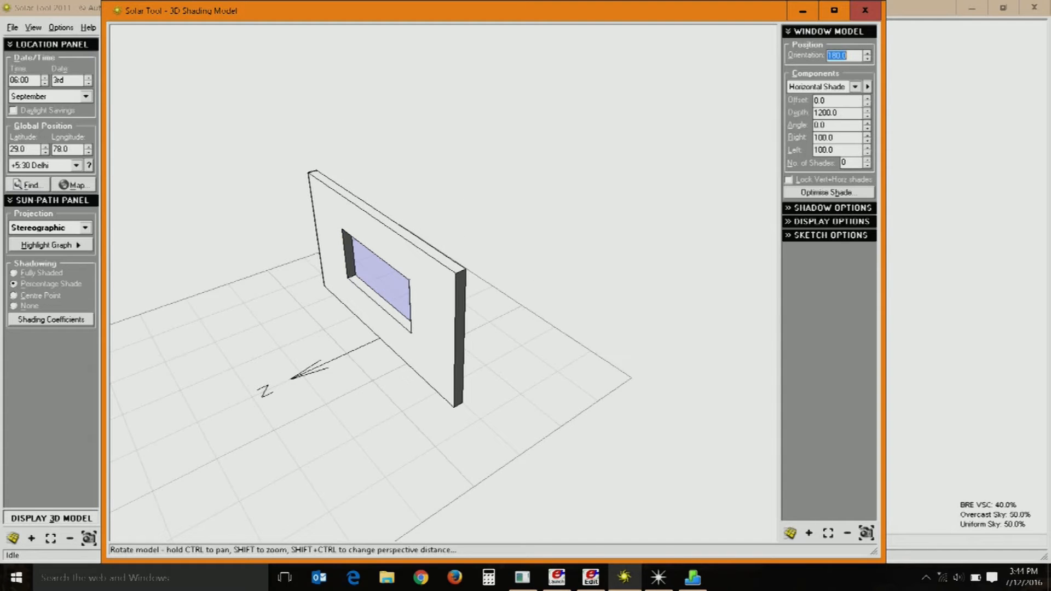
drag(427, 343, 299, 343)
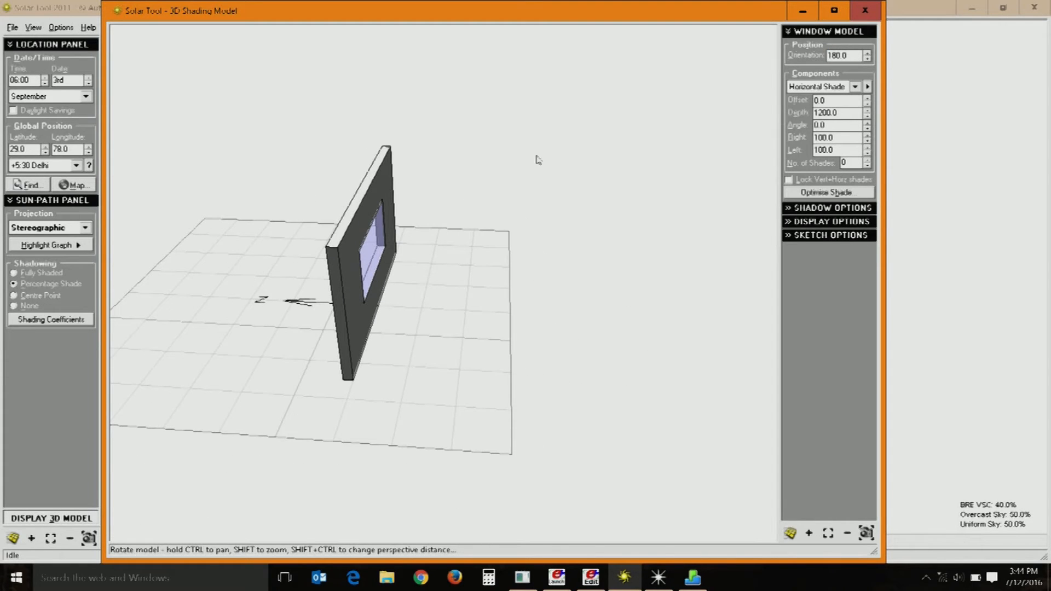
Set the Window component's sill to 800.0 and try a side value of 200.0.
click(361, 254)
click(846, 88)
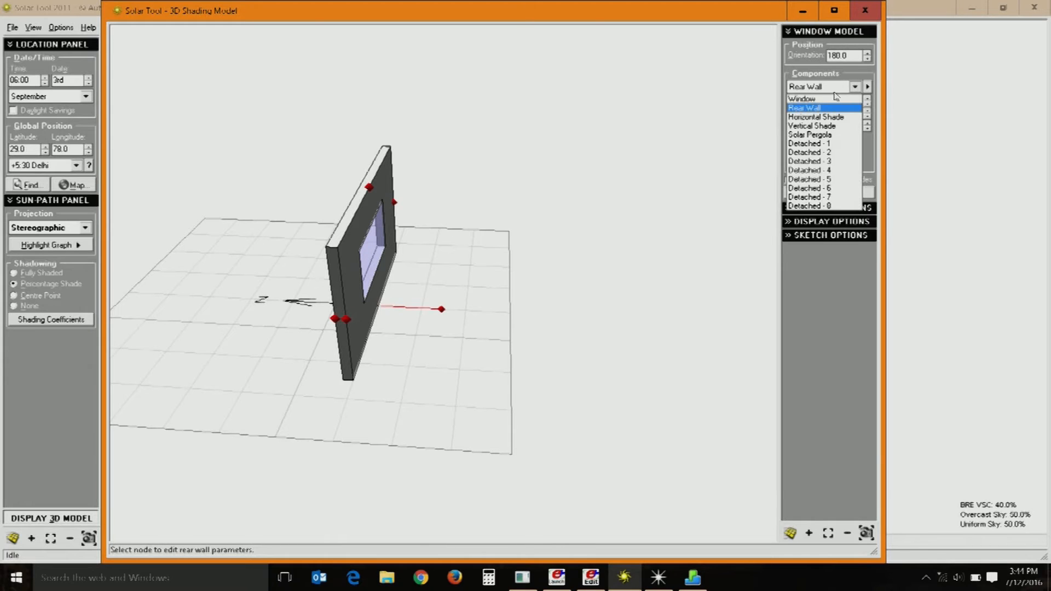
click(824, 99)
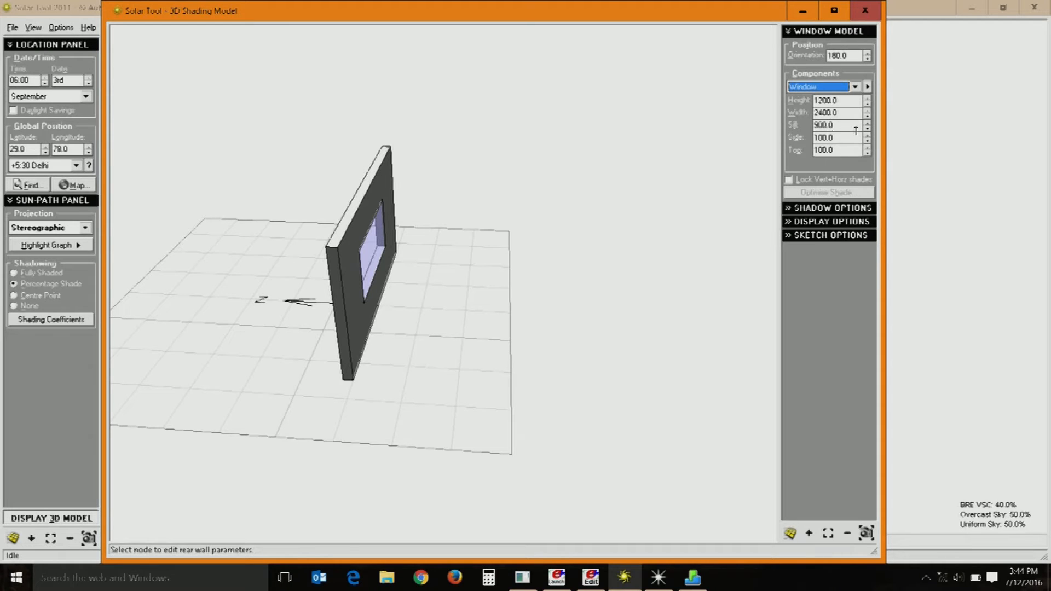
drag(521, 248, 476, 232)
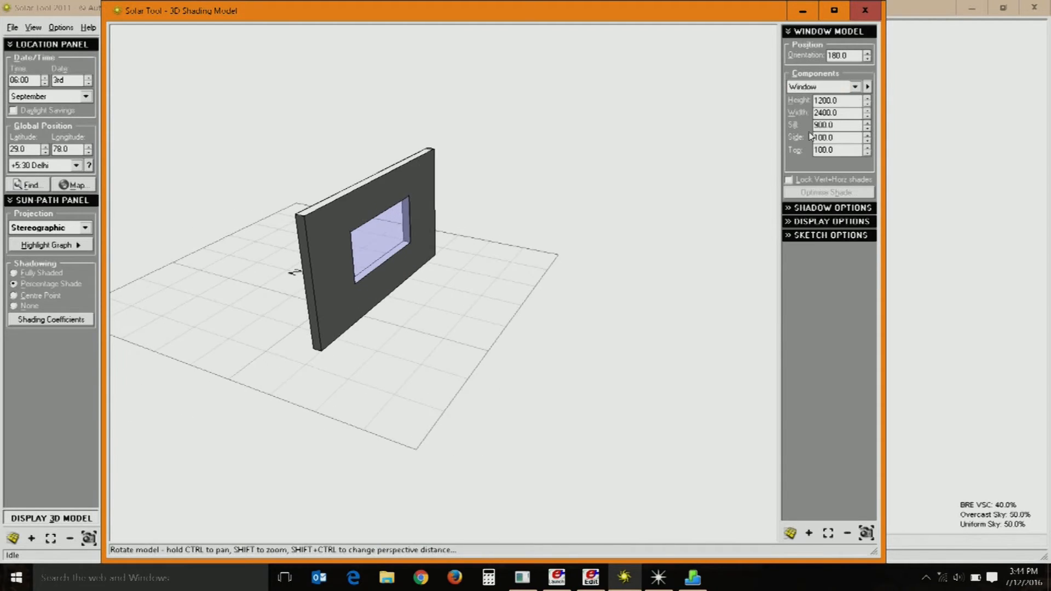
click(867, 122)
click(867, 123)
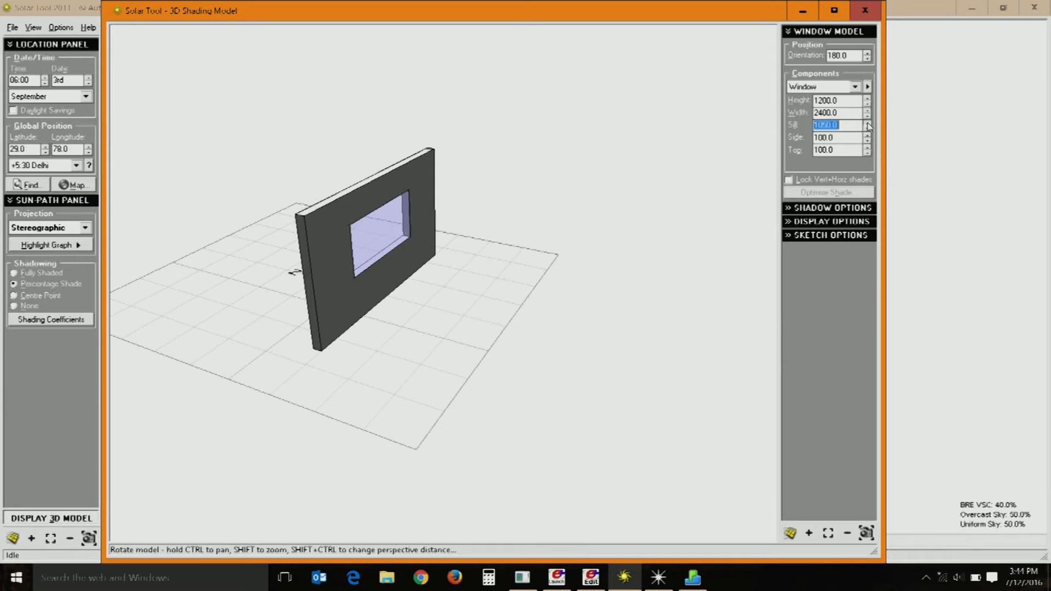
click(867, 135)
click(867, 129)
click(866, 129)
click(867, 129)
click(866, 129)
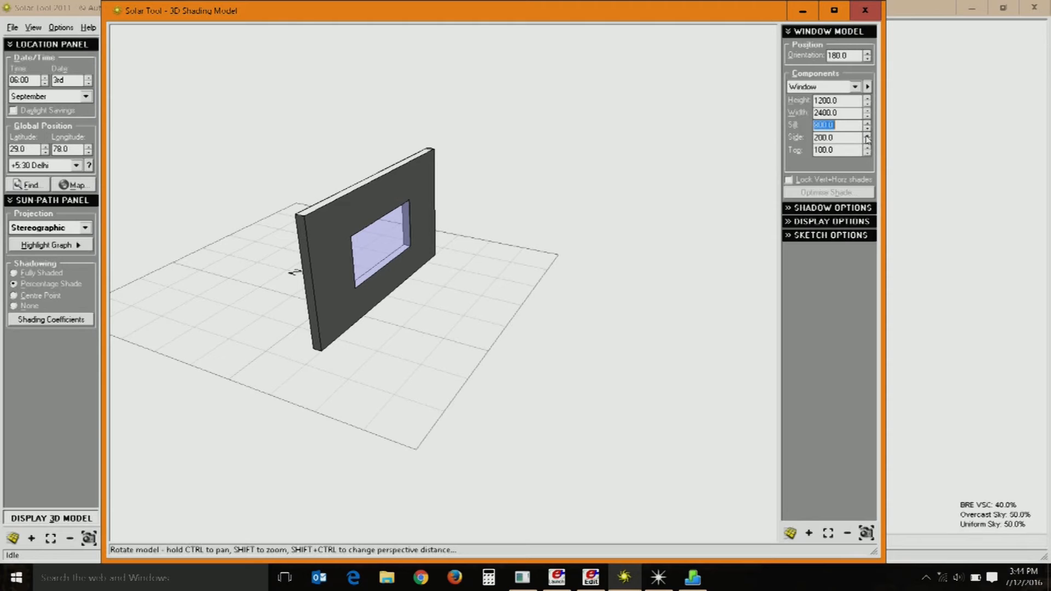
click(867, 143)
Add one horizontal shade above the window in the 3D shading model.
click(846, 87)
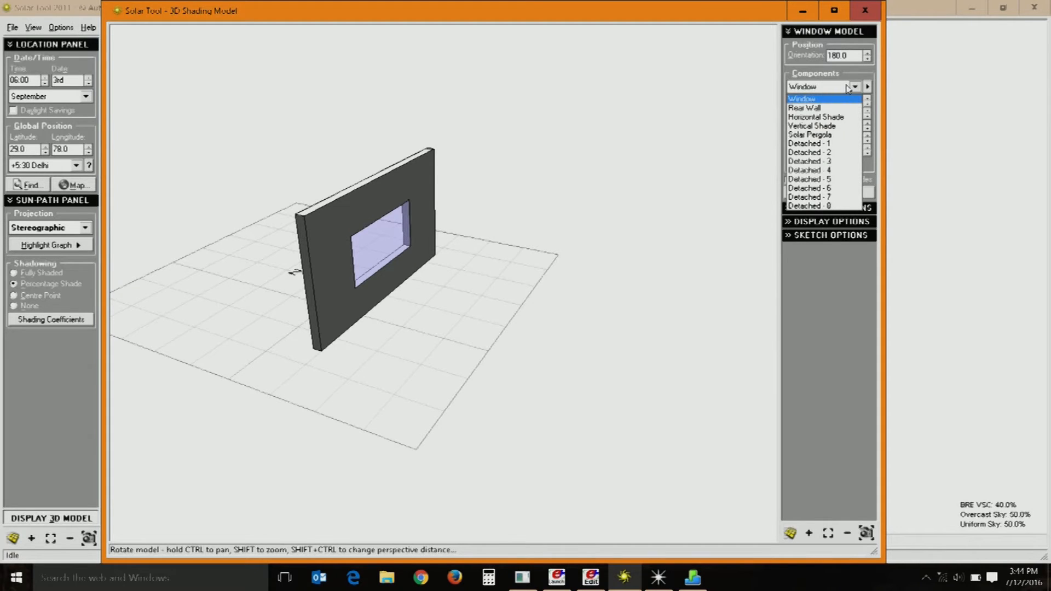
click(837, 117)
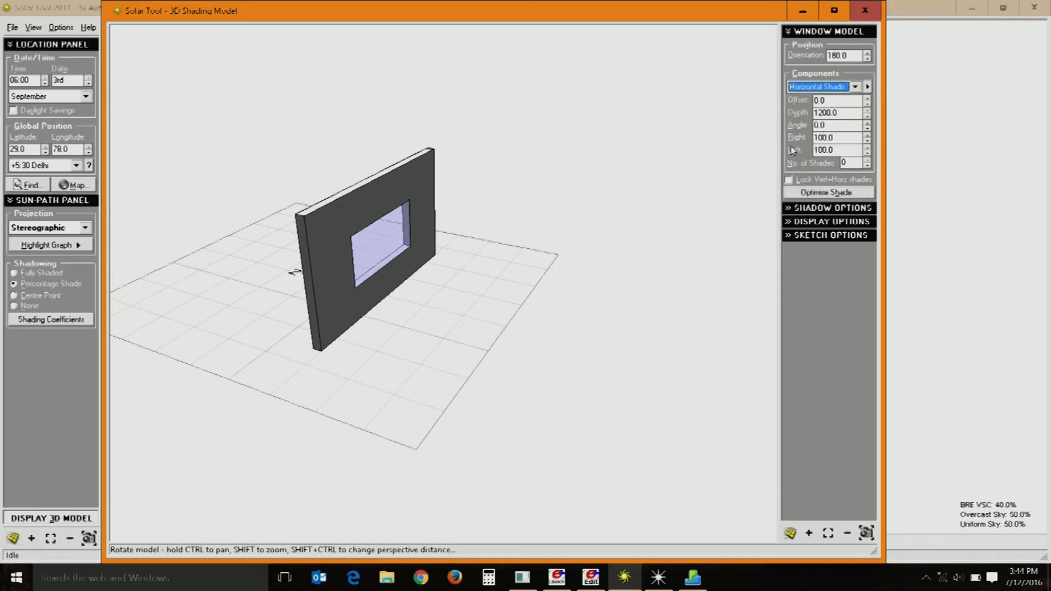
click(866, 160)
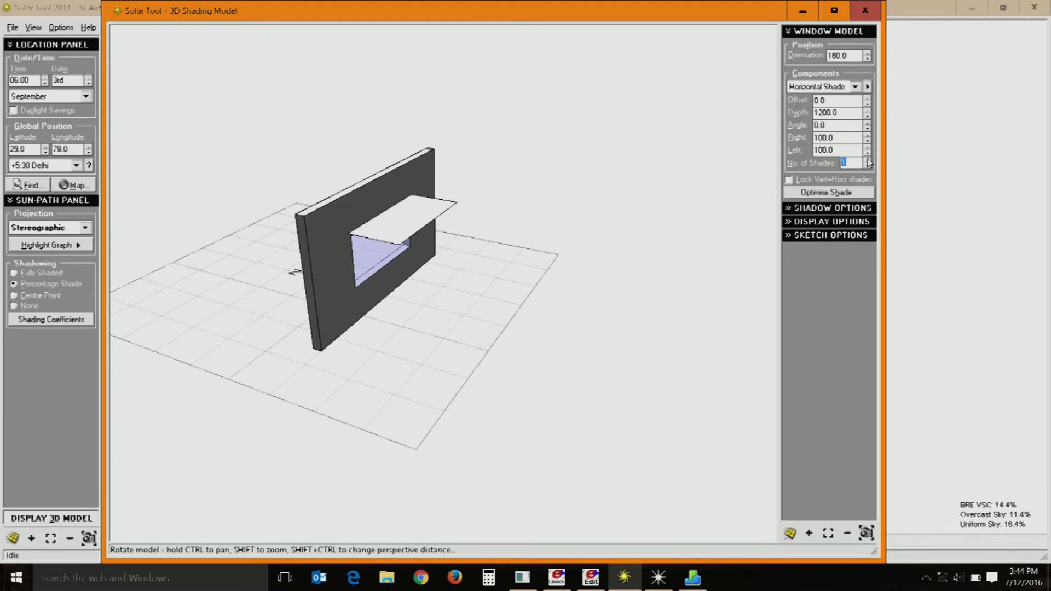
drag(540, 307, 588, 319)
Set the horizontal shade's depth to 450.
click(403, 233)
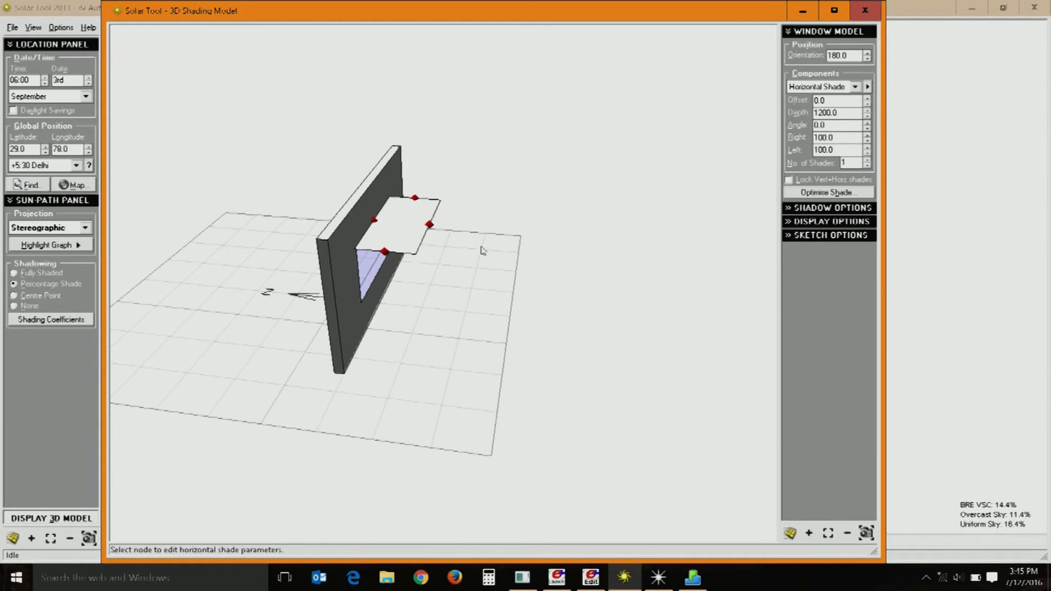
drag(429, 225, 419, 225)
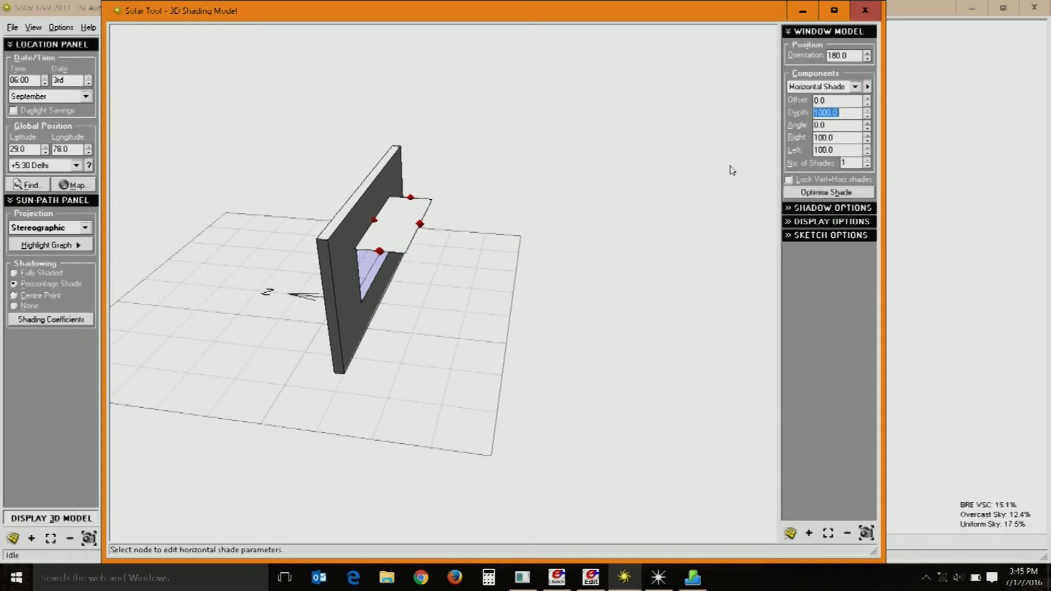
text(450)
key(Return)
Try tilting the horizontal shade to an angle of 5.0 and reset the angle to 0.0.
click(837, 127)
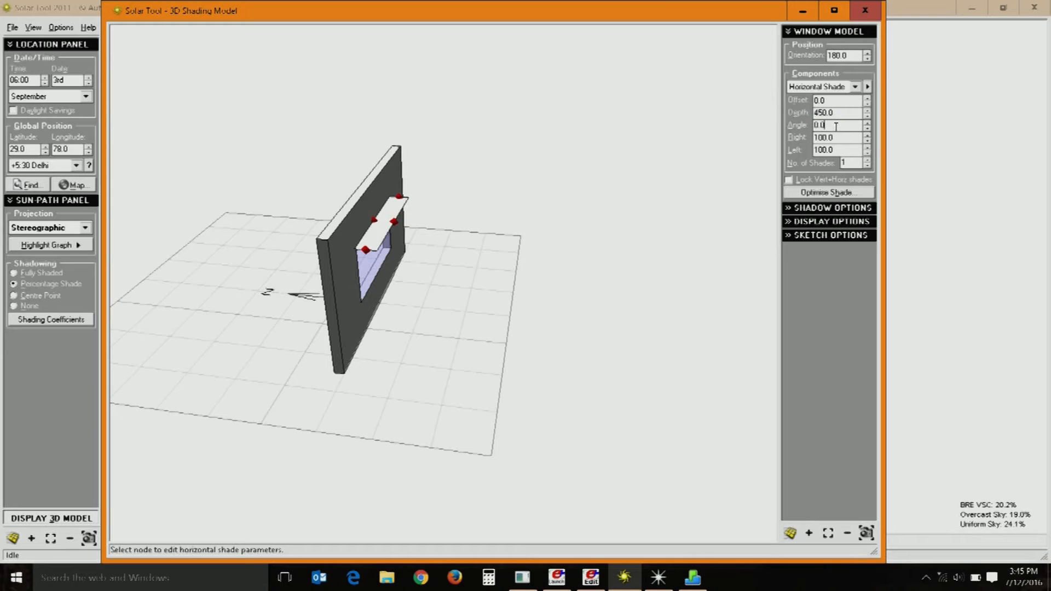
click(868, 123)
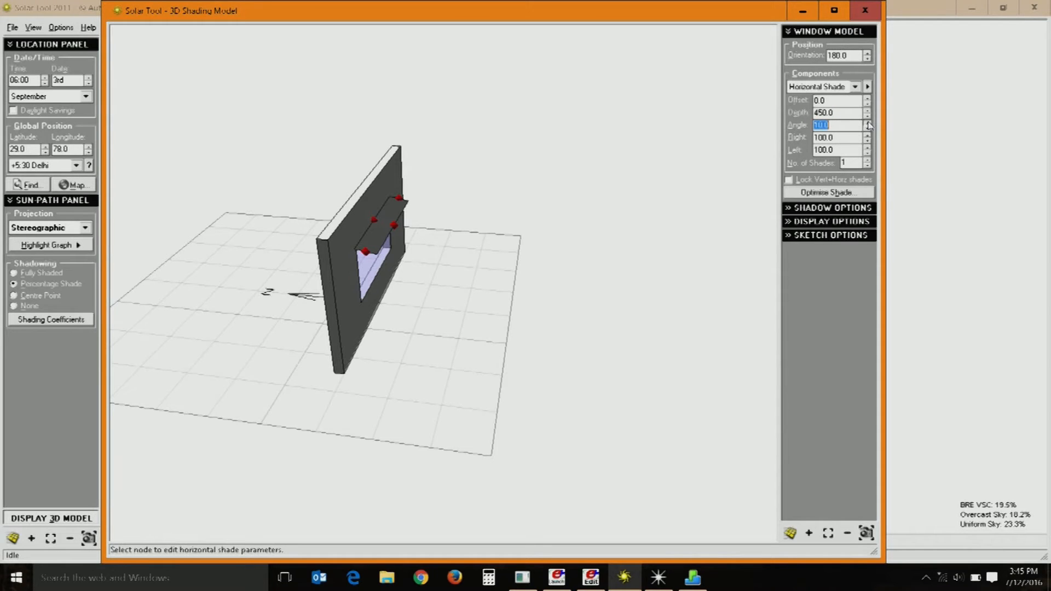
click(567, 307)
drag(565, 305, 579, 286)
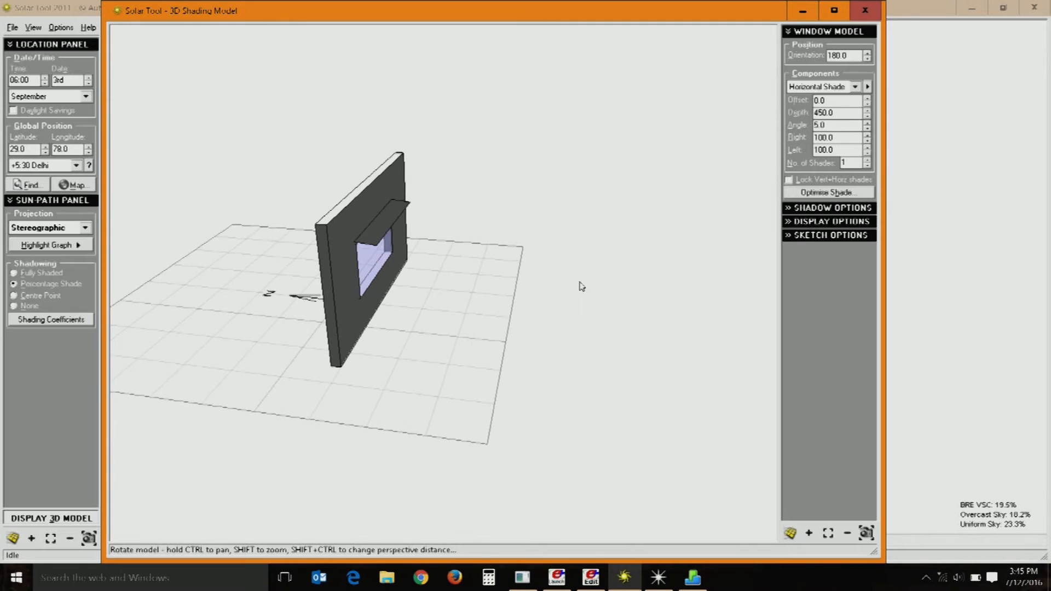
click(868, 129)
Try a larger right extension on the horizontal shade and restore it to 100.0.
click(830, 137)
click(868, 136)
click(868, 136)
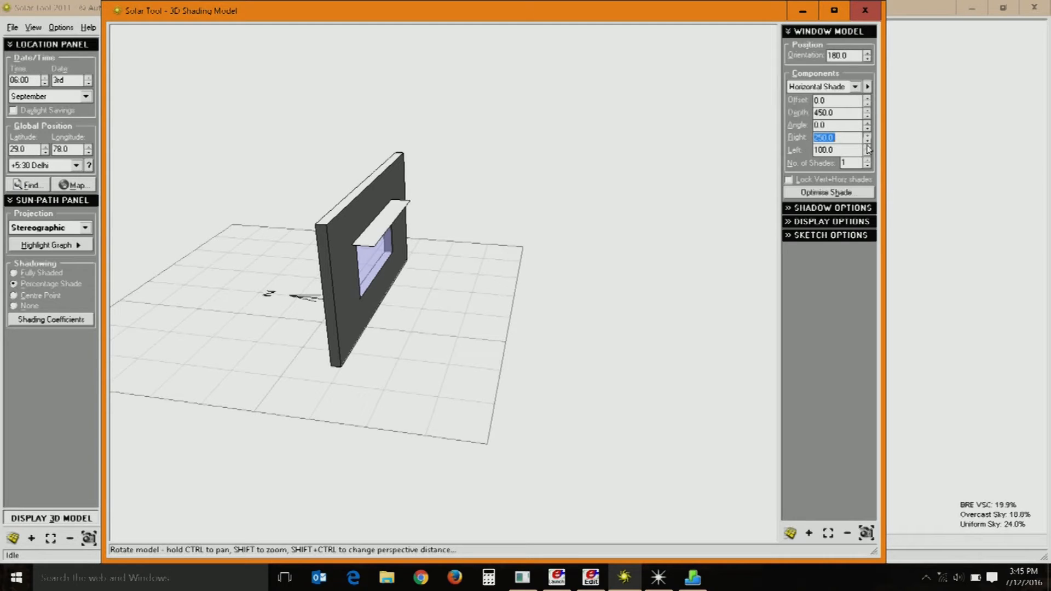
click(867, 142)
click(868, 135)
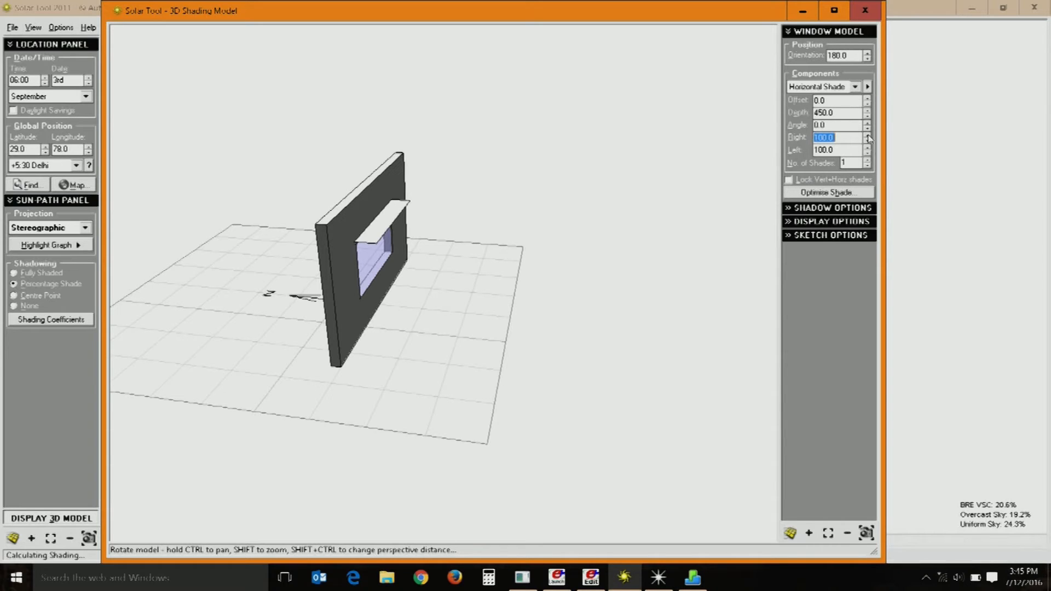
click(854, 154)
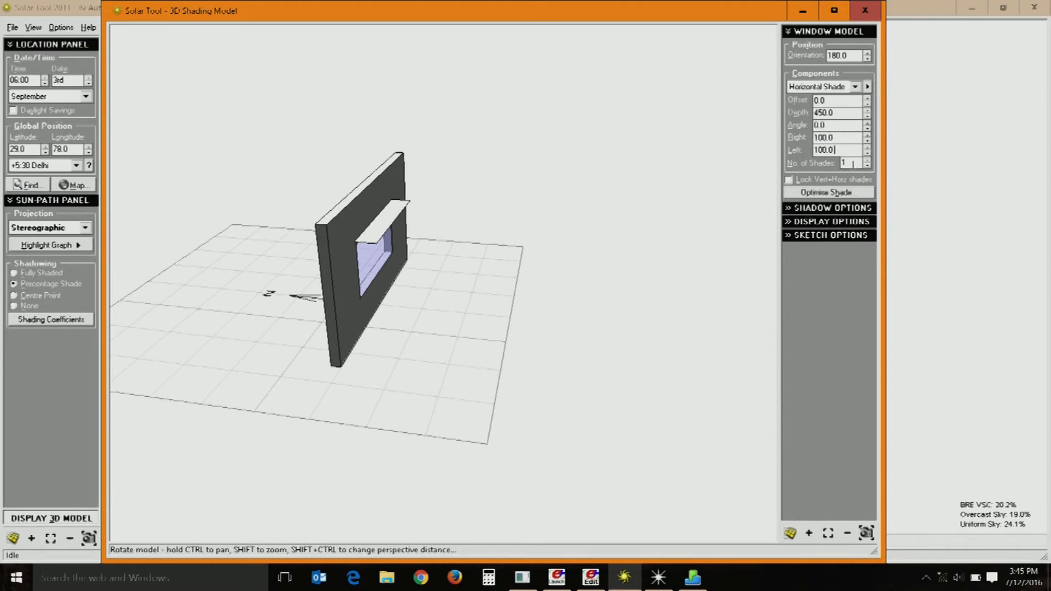
Set the date to 21st June and check the shading in the Stereographic diagram and the Tabular data.
click(44, 402)
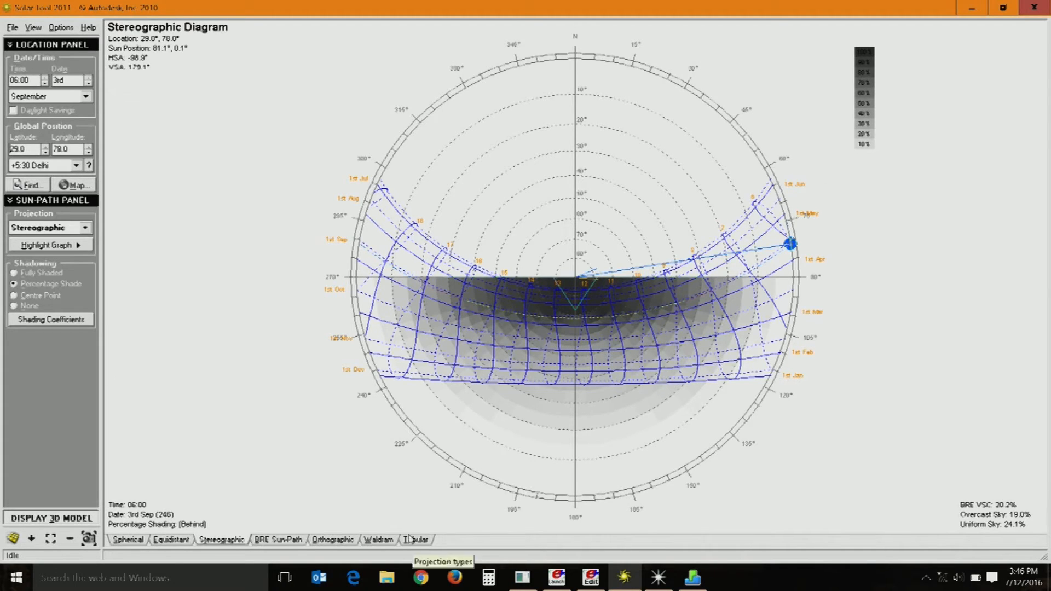
click(75, 97)
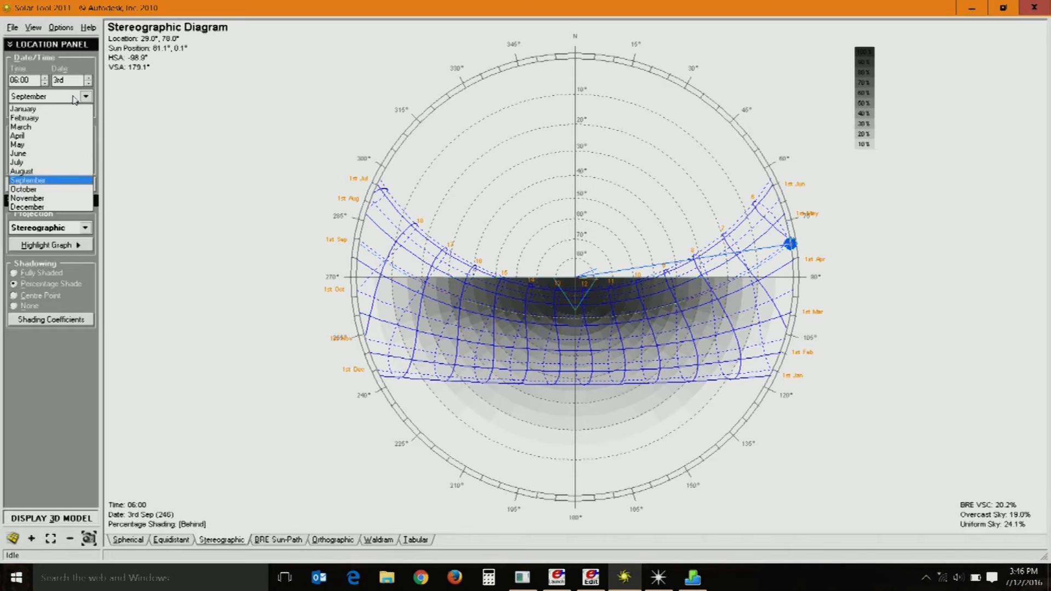
click(51, 154)
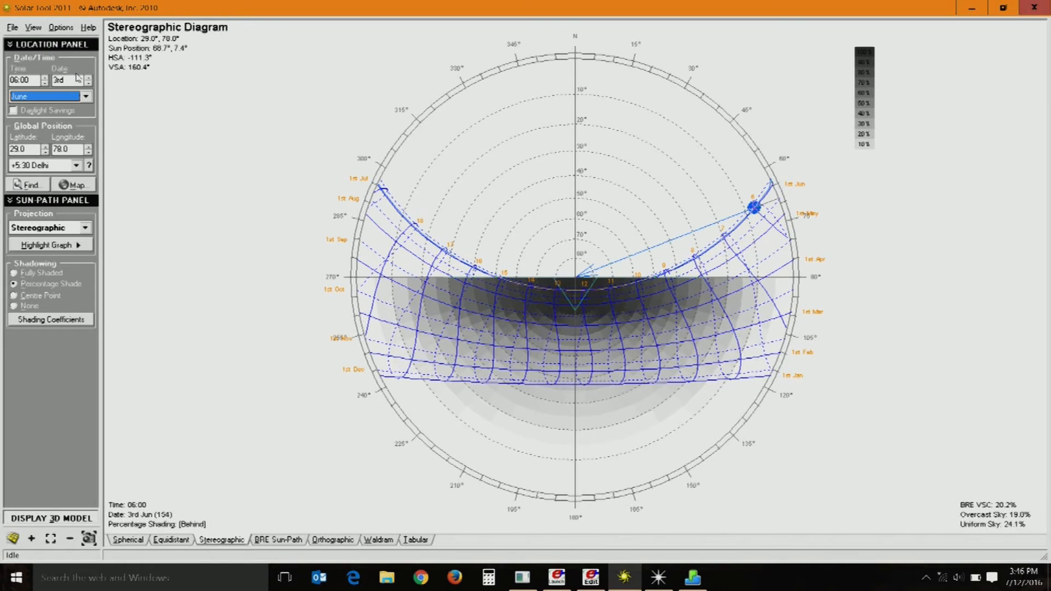
double_click(70, 79)
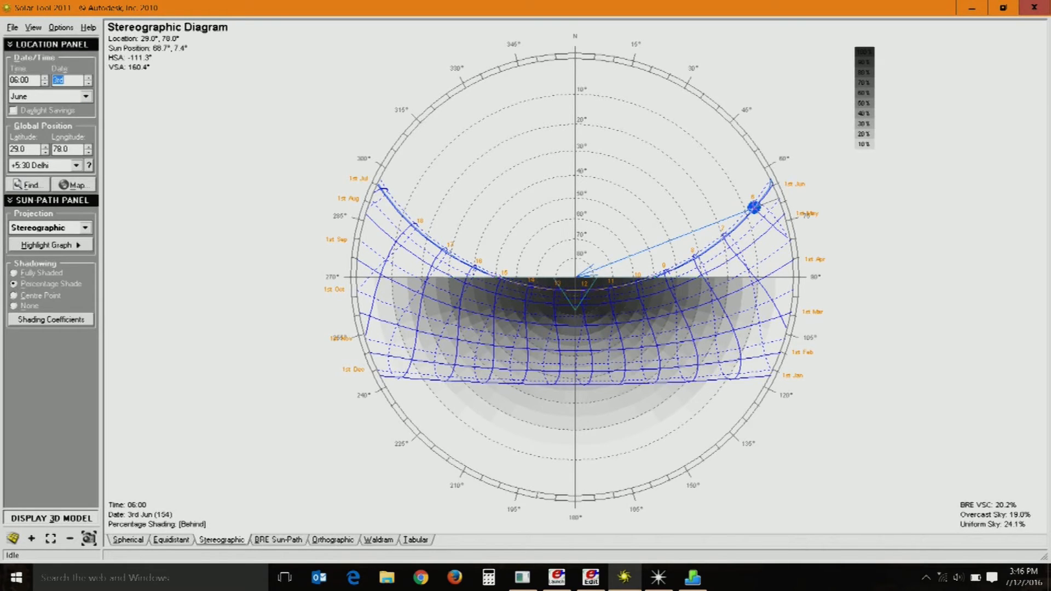
text(21st)
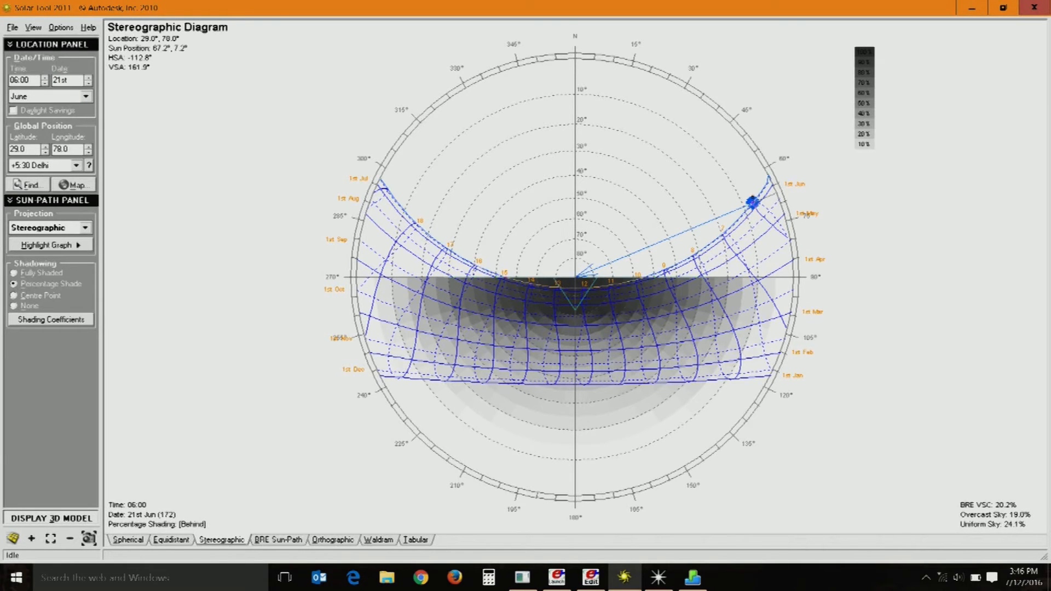
click(416, 538)
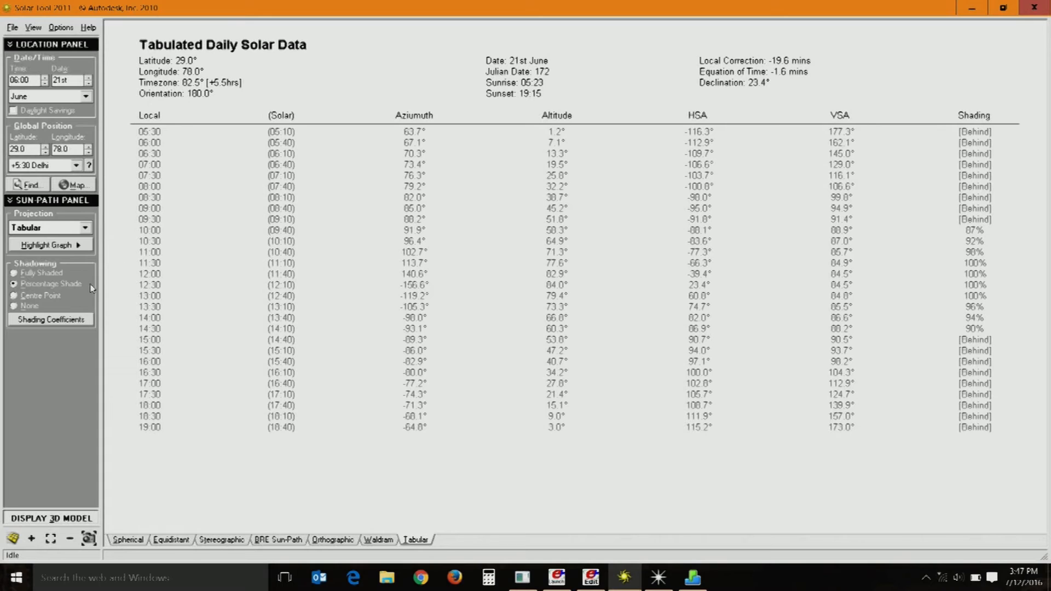
Change the month to December and compare the shading in the Tabular data, Stereographic diagram and 3D model.
click(70, 99)
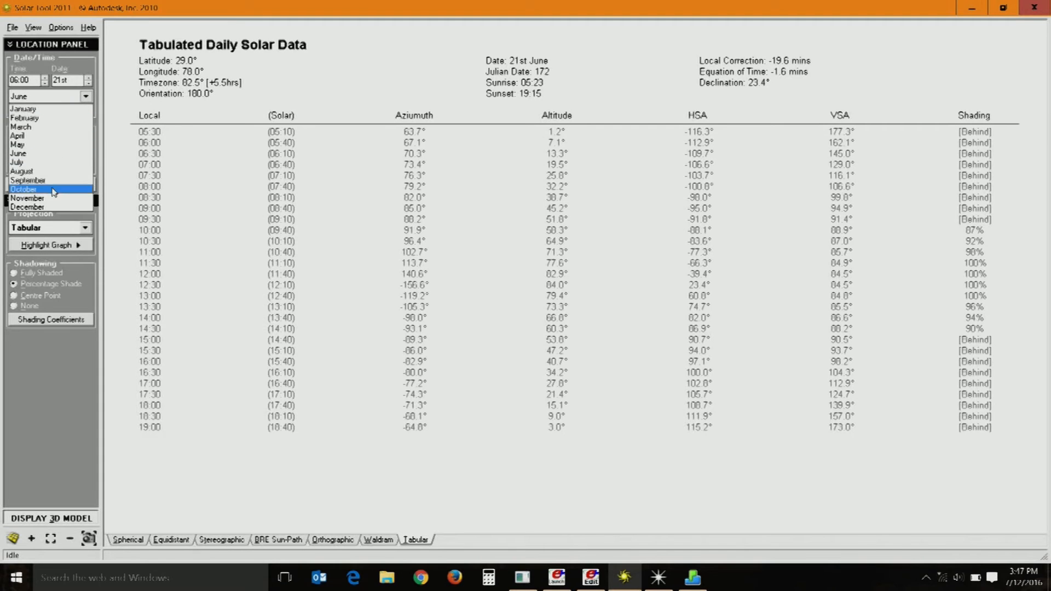
click(43, 209)
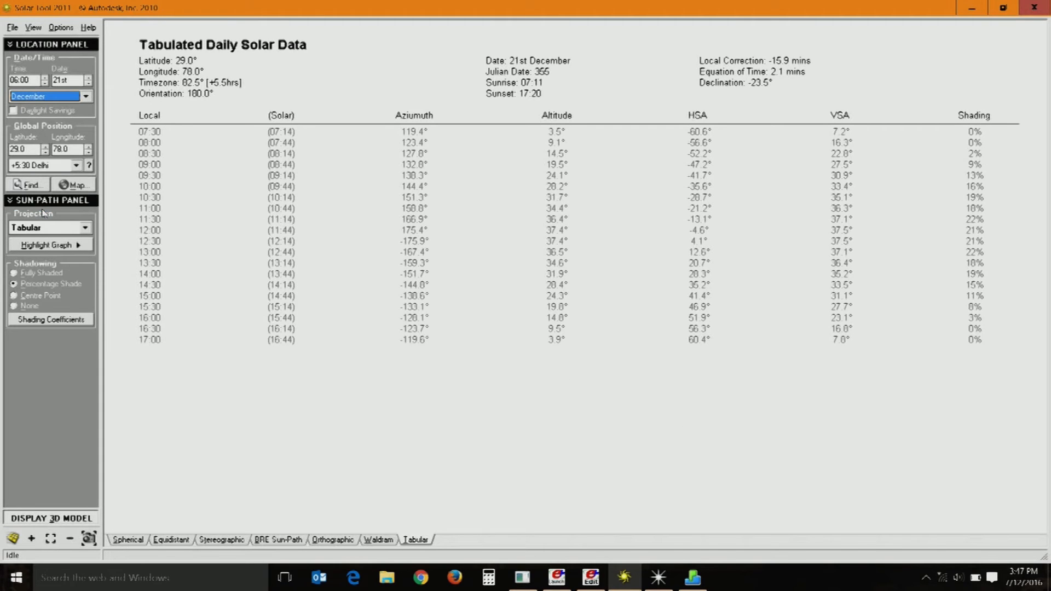
click(222, 540)
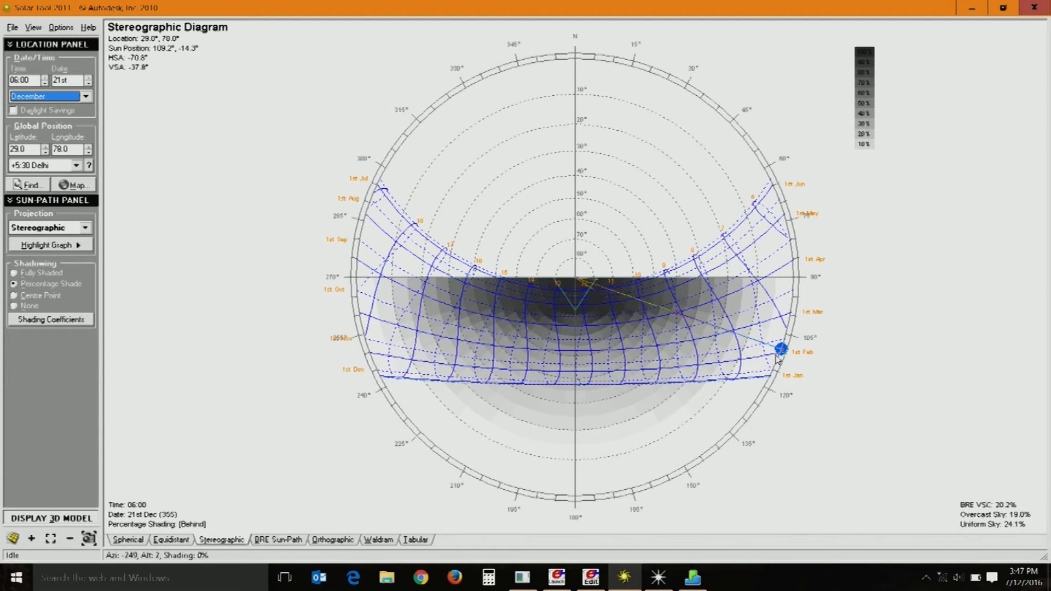
click(429, 541)
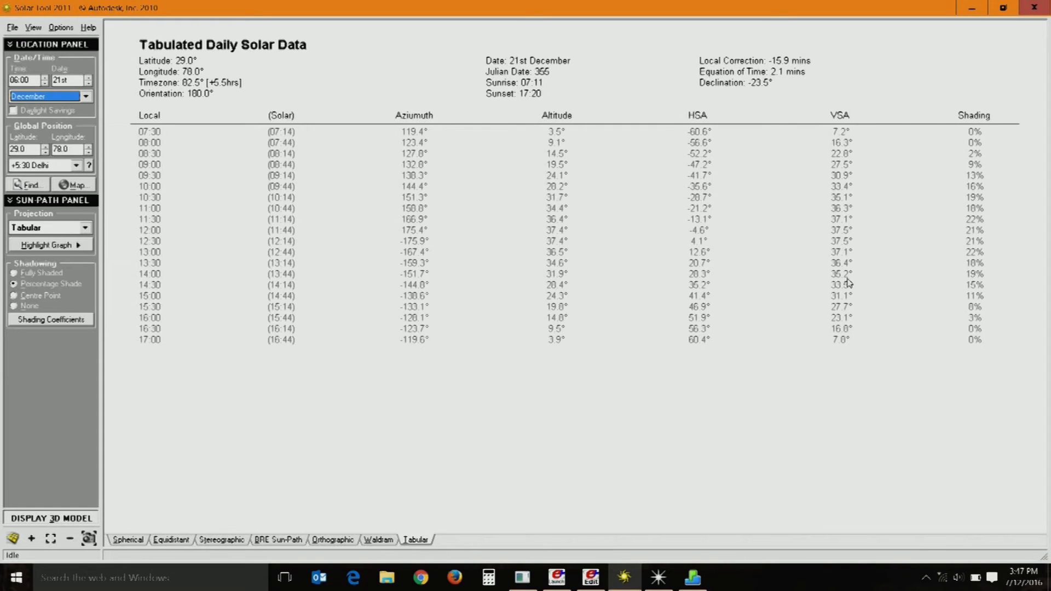
click(91, 519)
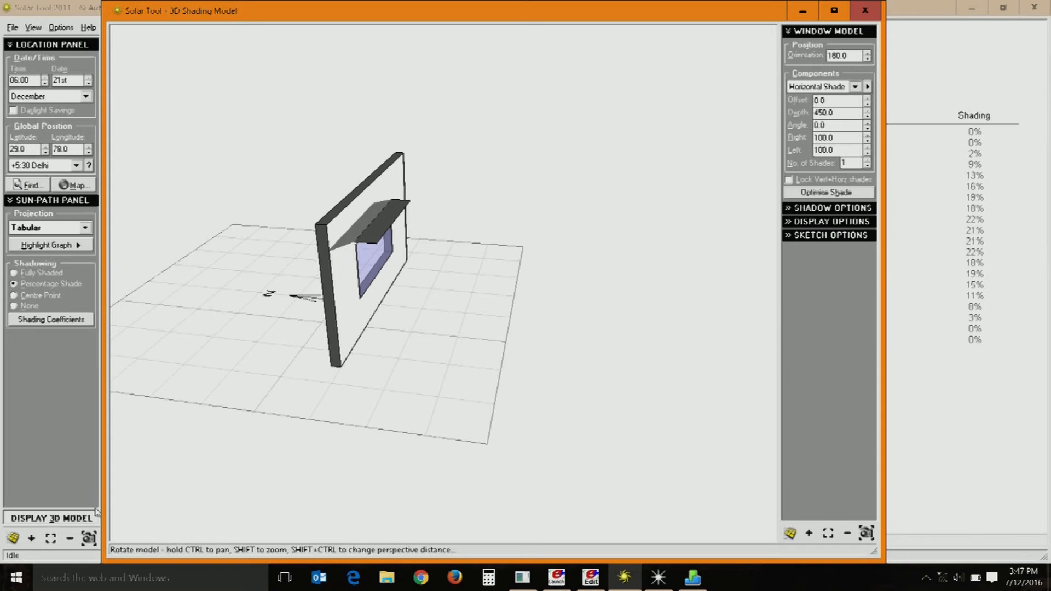
Compare the December shading in the Tabular data and Stereographic diagram, and calculate the monthly effective shading coefficients.
click(901, 18)
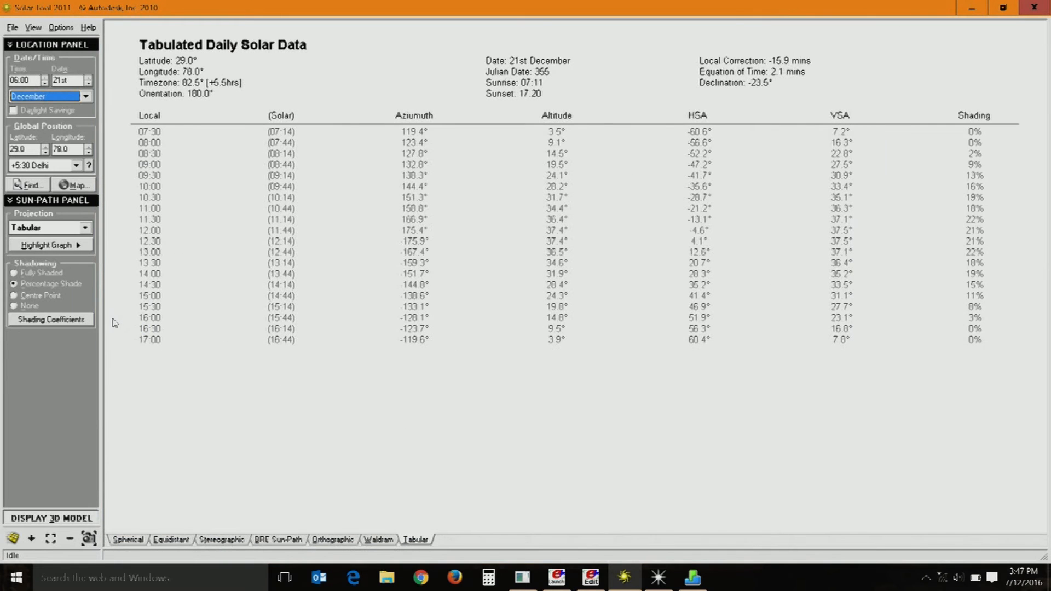
click(224, 541)
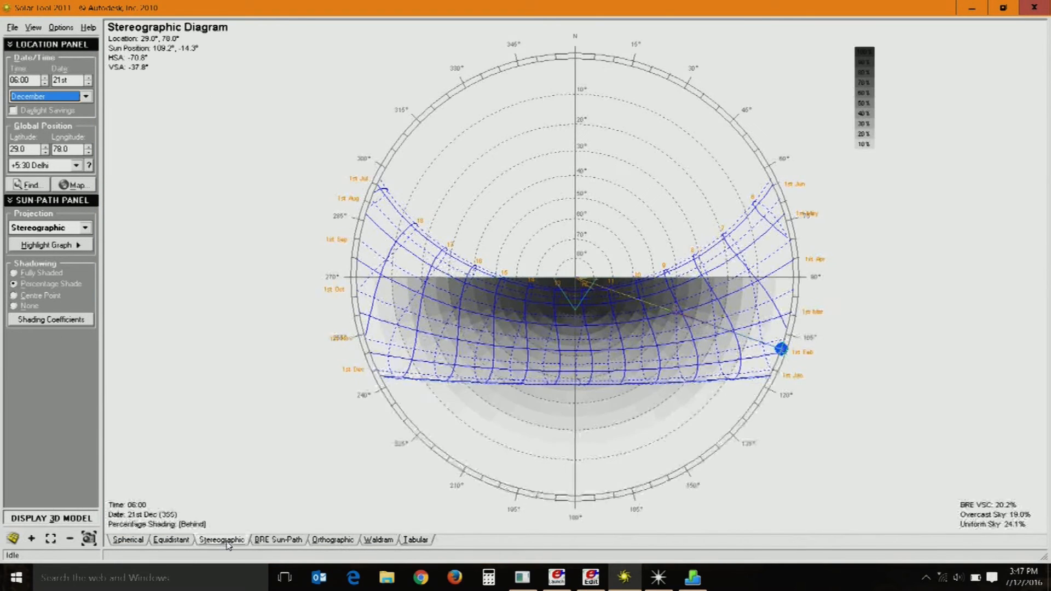
click(416, 541)
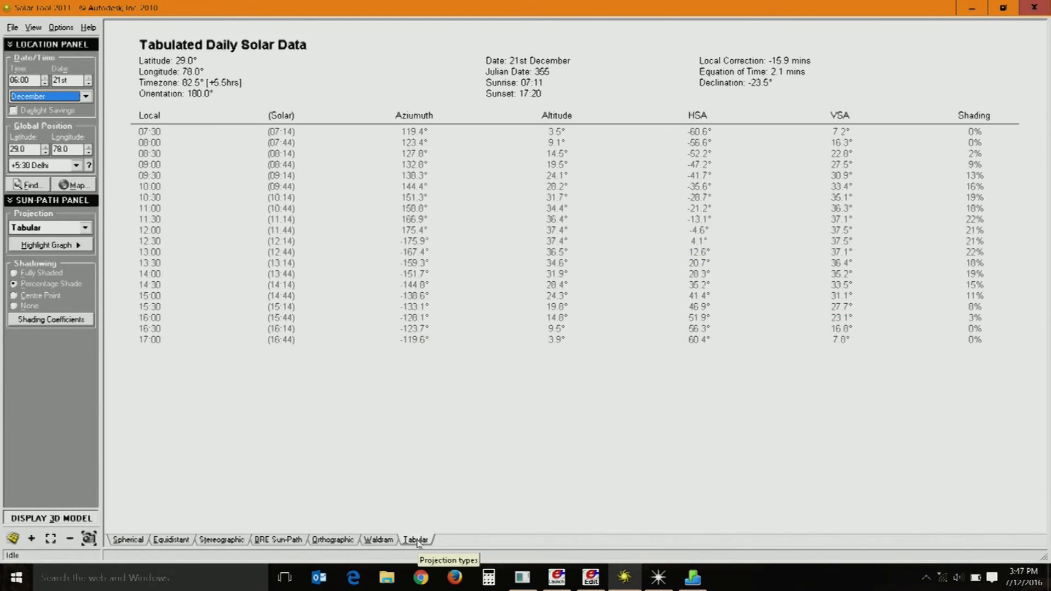
click(34, 322)
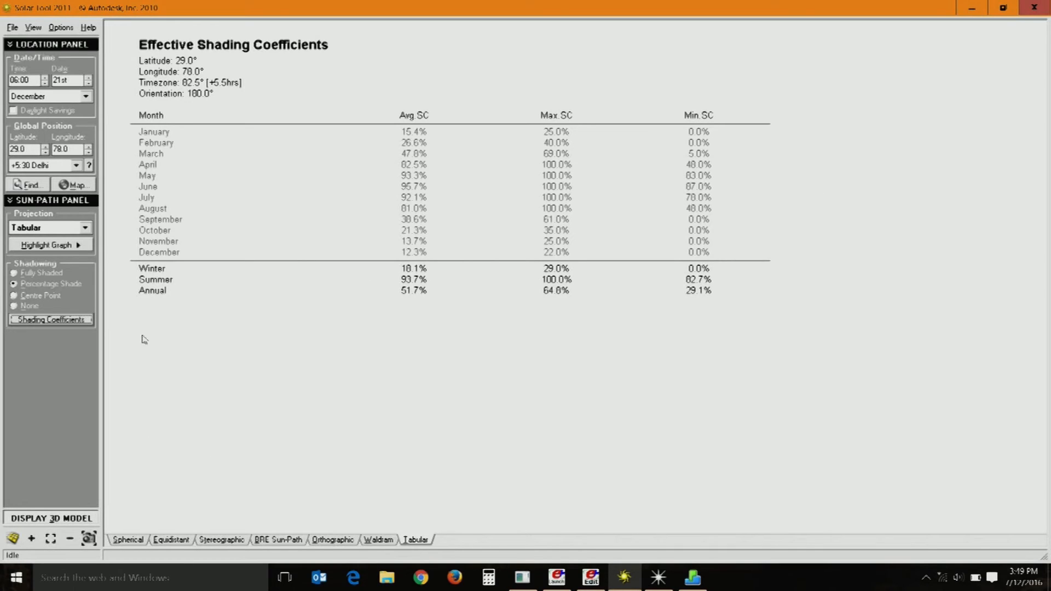
Review the 21st December shading by alternating between the Stereographic diagram and the daily solar data table.
click(240, 540)
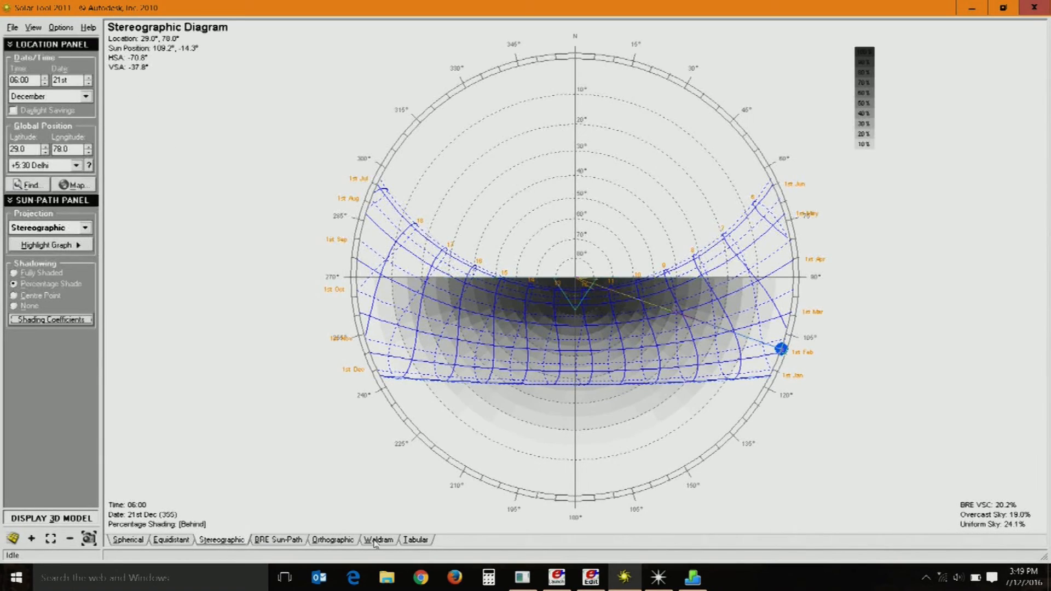
click(421, 541)
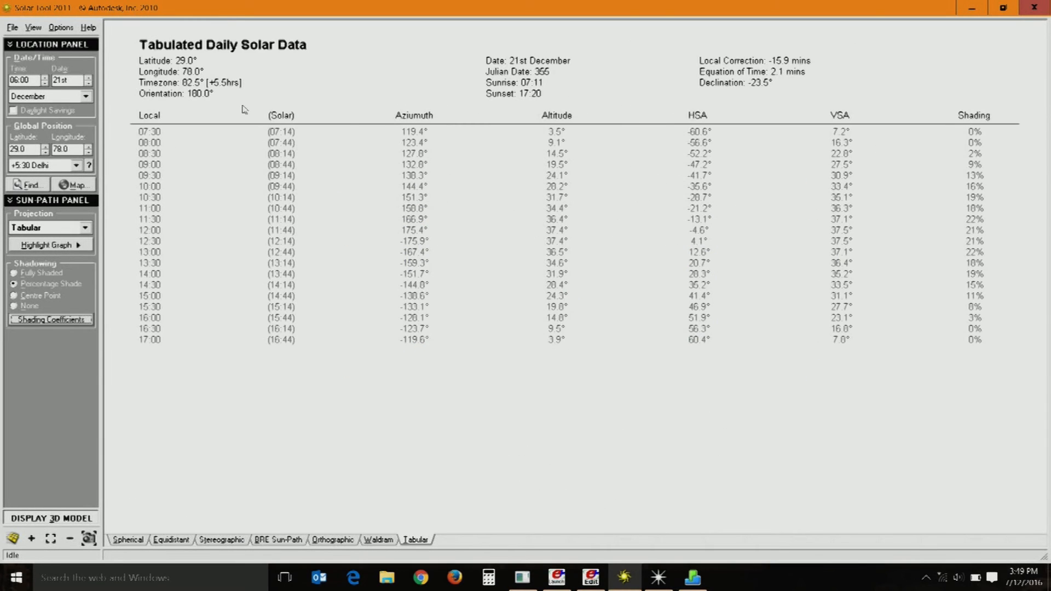
click(232, 543)
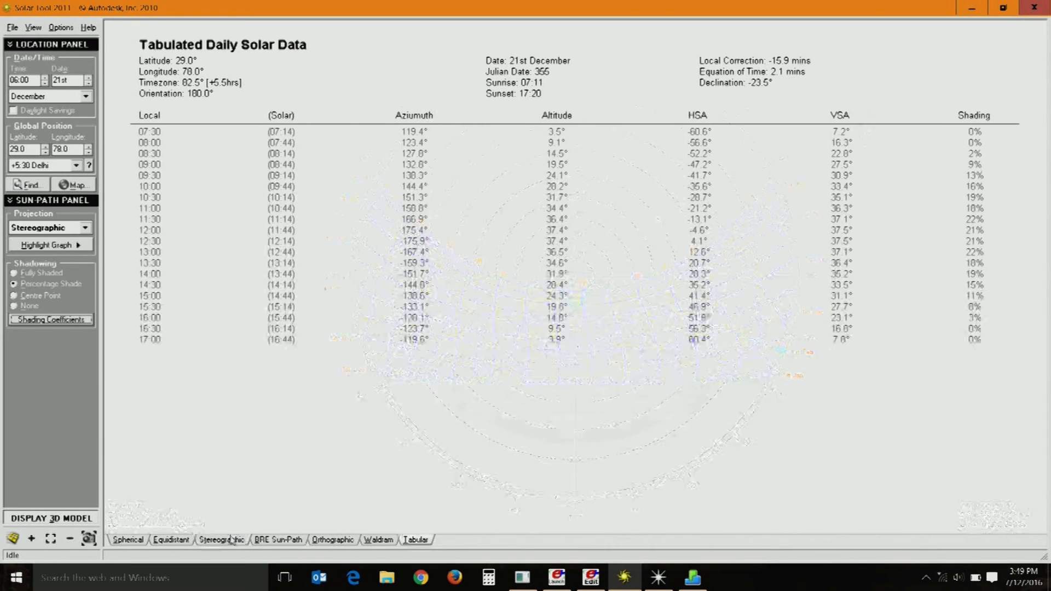
click(423, 541)
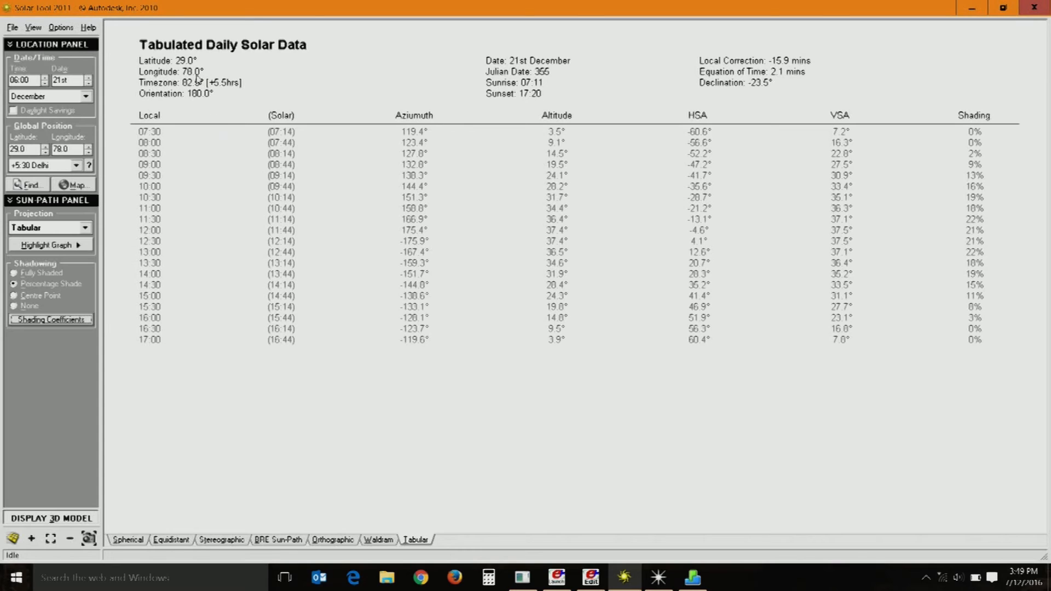
Display the 3D model and set the number of horizontal shades to 3.
click(62, 518)
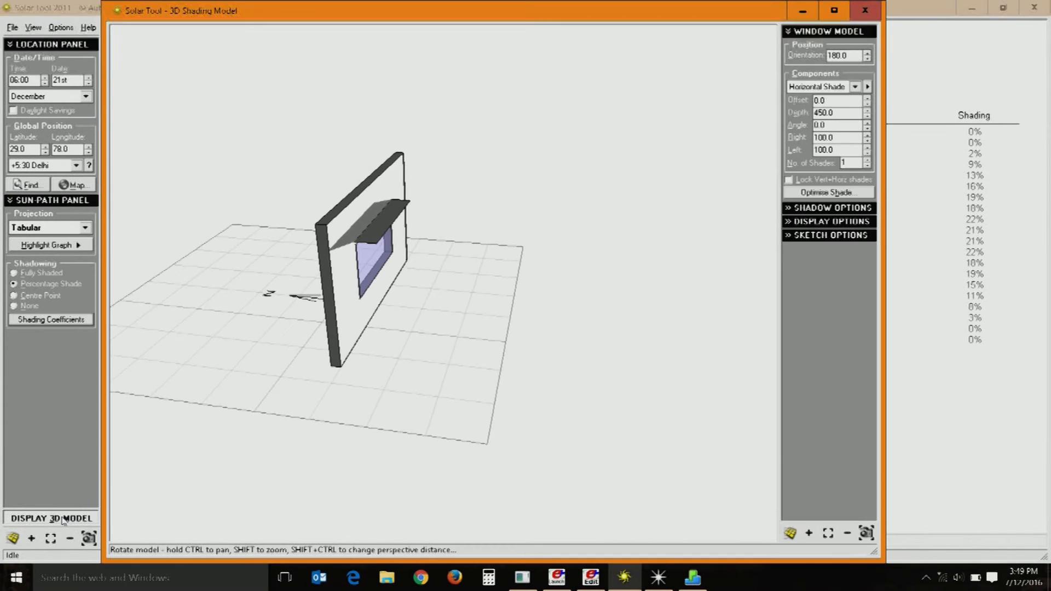
drag(474, 277, 458, 274)
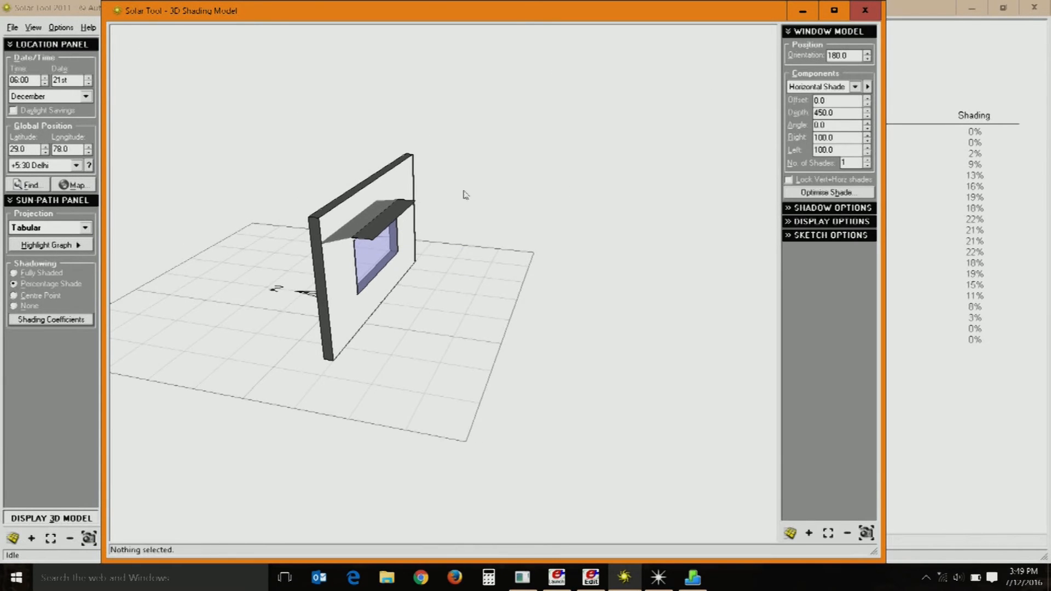
click(828, 88)
click(828, 89)
click(867, 161)
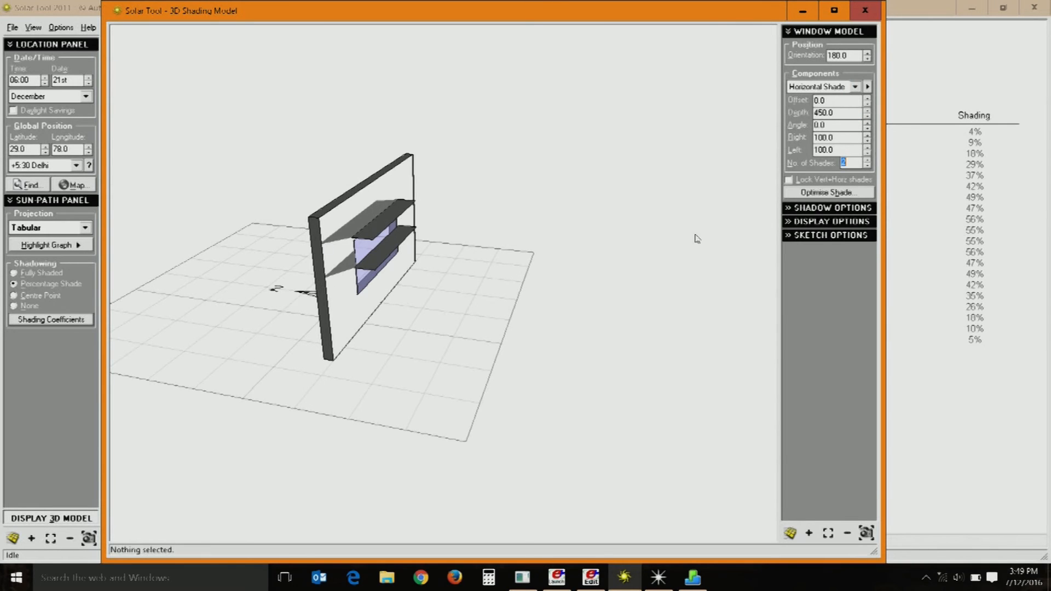
click(867, 161)
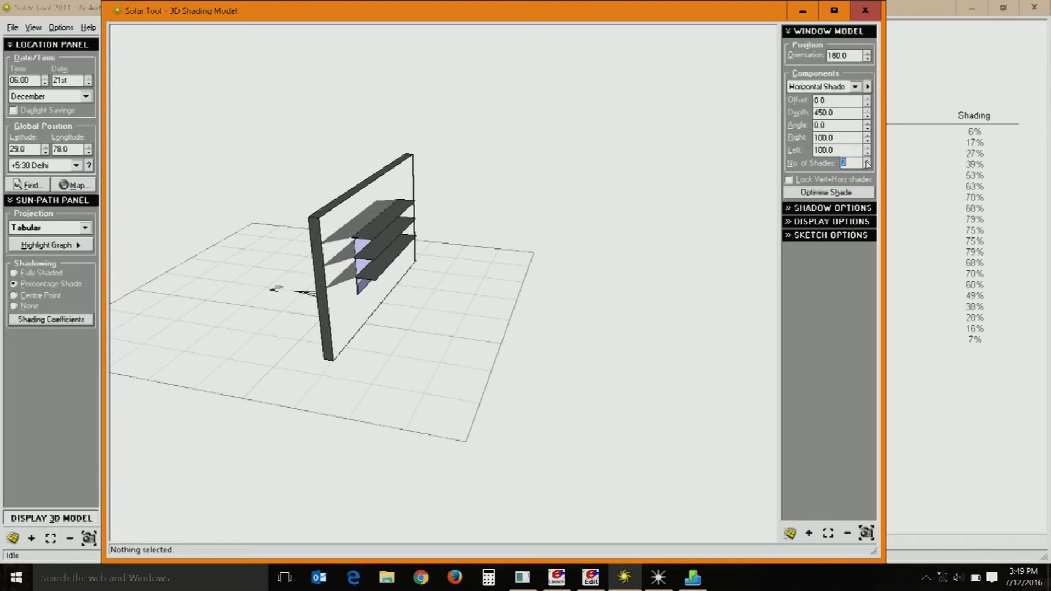
Set the depth of the three horizontal shades to 300.0 and calculate the shading coefficients.
drag(848, 115, 791, 109)
text(300)
key(Return)
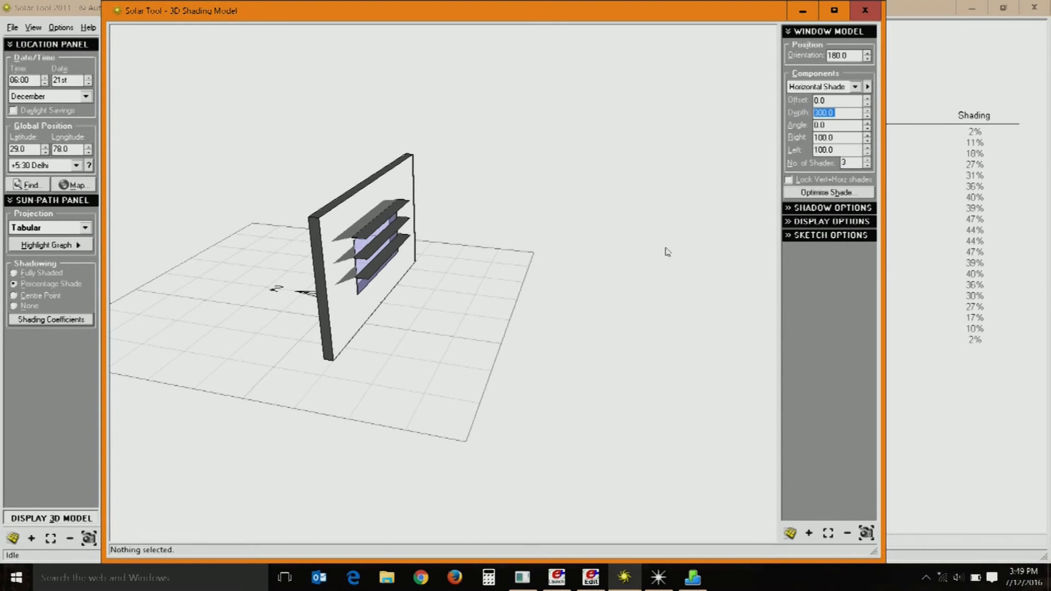
drag(510, 348, 534, 363)
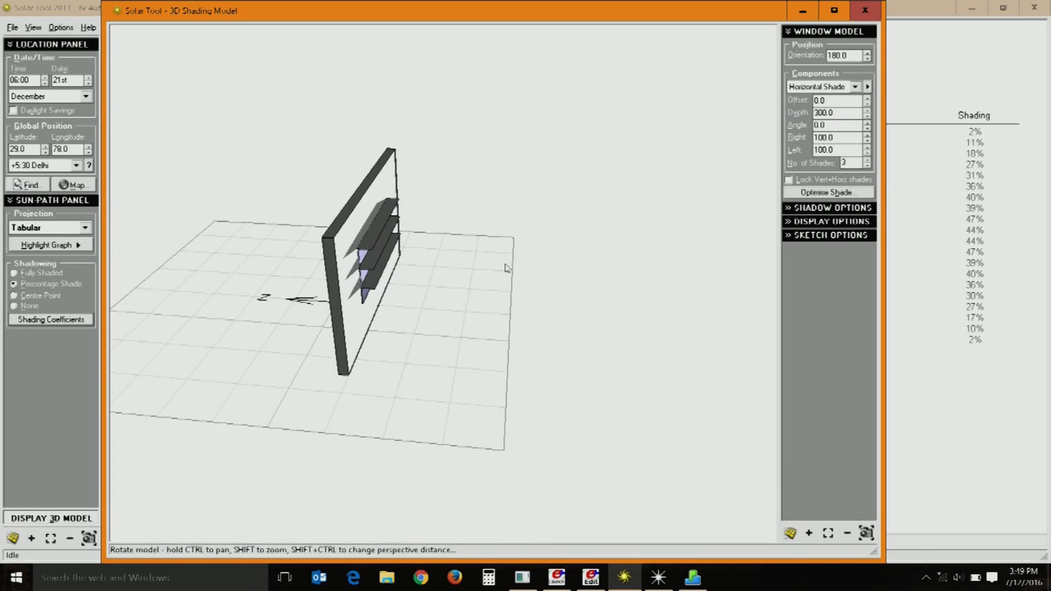
click(951, 54)
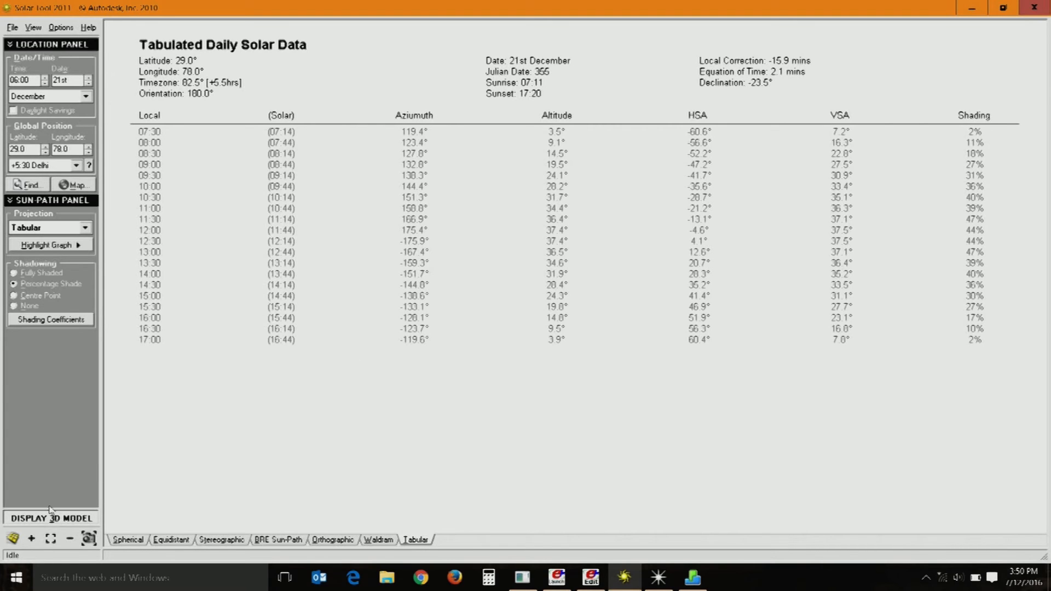
click(80, 320)
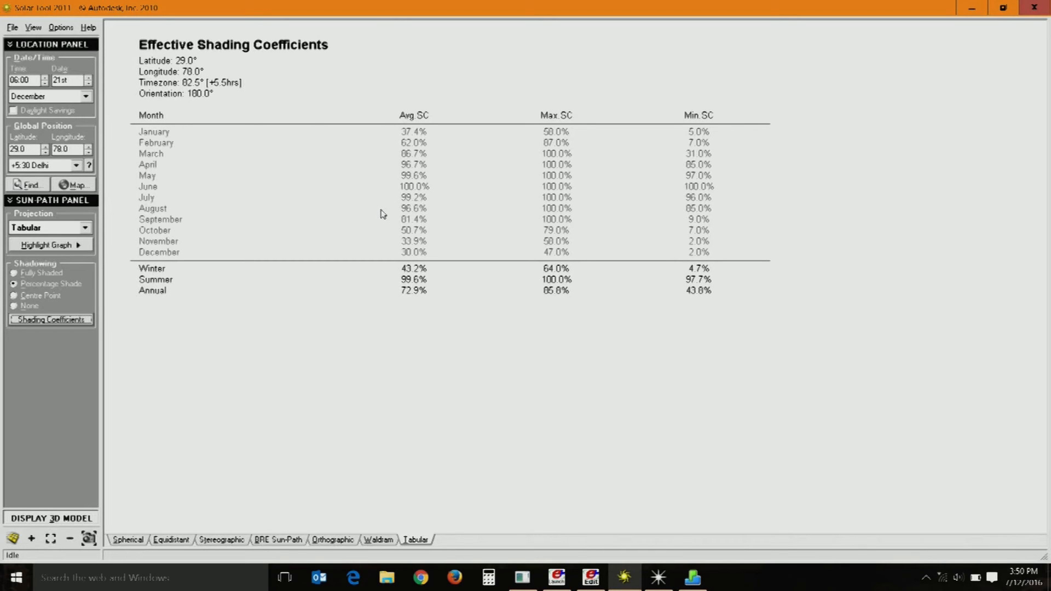
Try tilting the three horizontal shades in the 3D model through increasing angles up to 55.0.
click(66, 518)
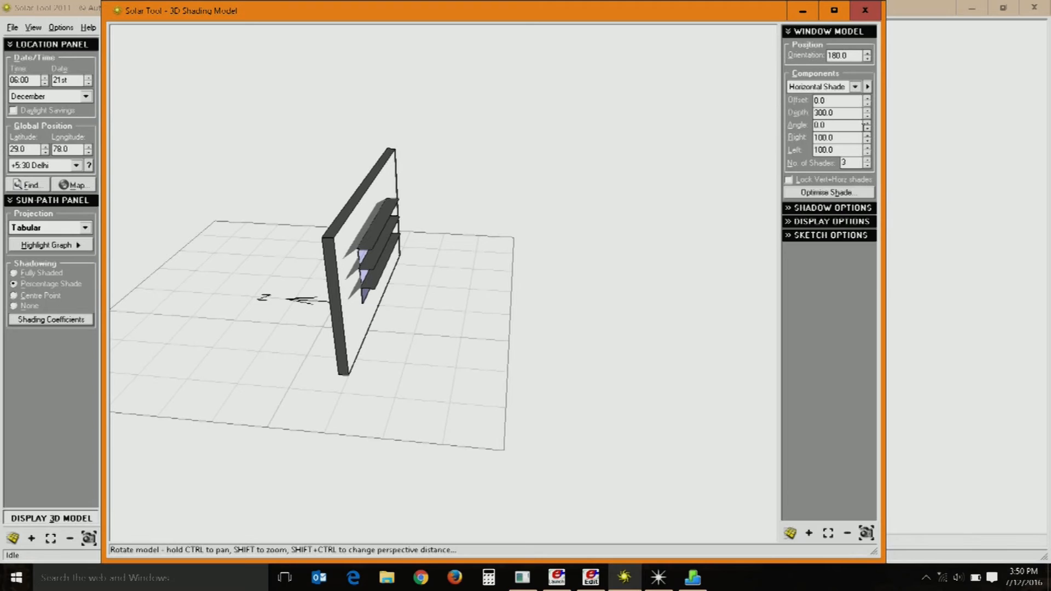
click(868, 123)
click(867, 123)
click(867, 123)
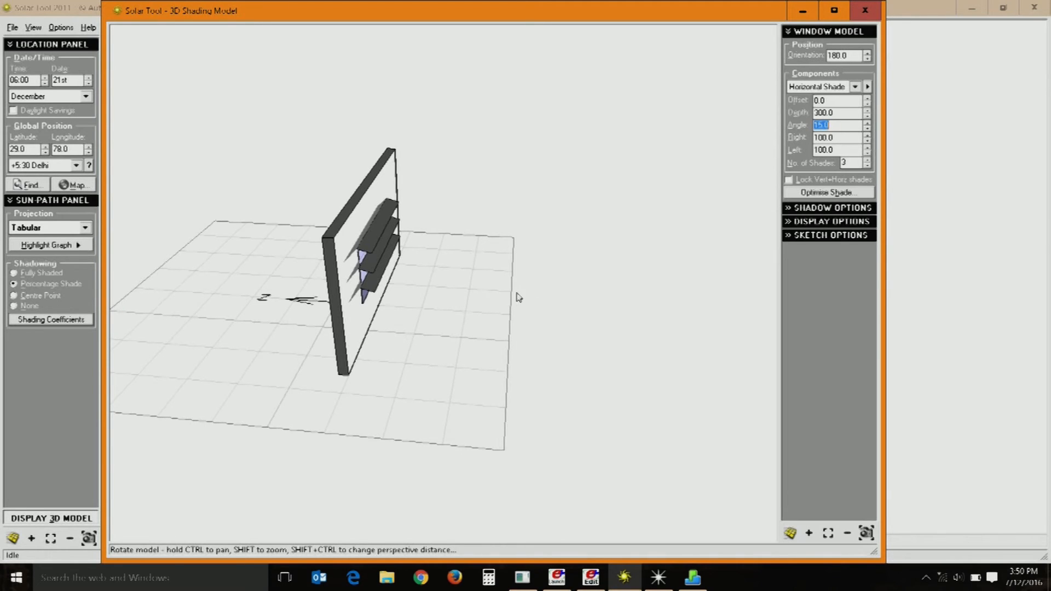
click(867, 123)
click(868, 123)
click(868, 123)
click(867, 123)
click(867, 123)
click(867, 123)
click(867, 123)
click(867, 123)
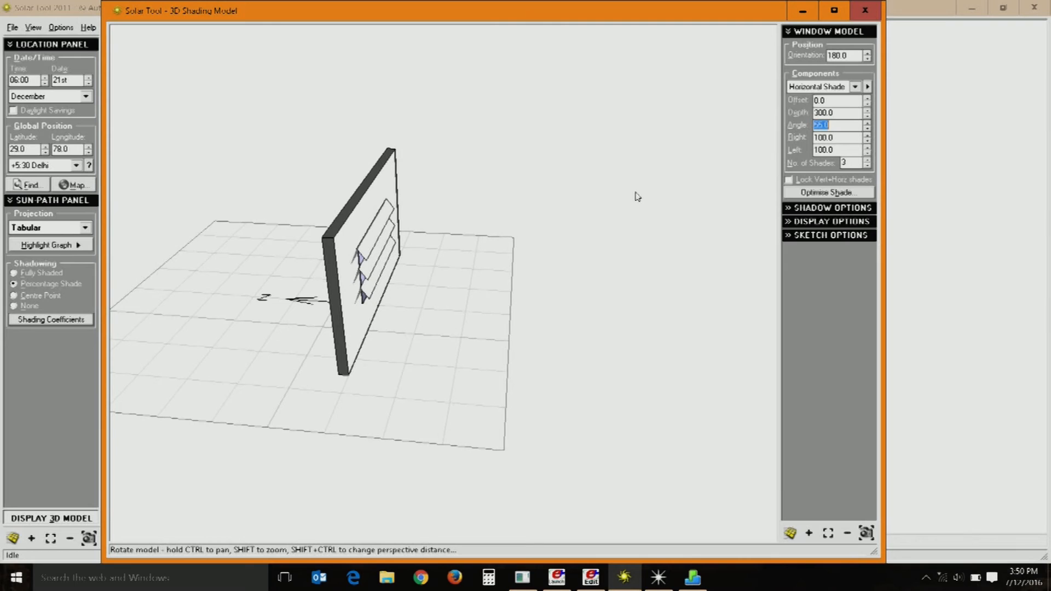
Set the horizontal shades' angle to 10.0 and check the shading coefficients and the Stereographic diagram.
text(10)
key(Return)
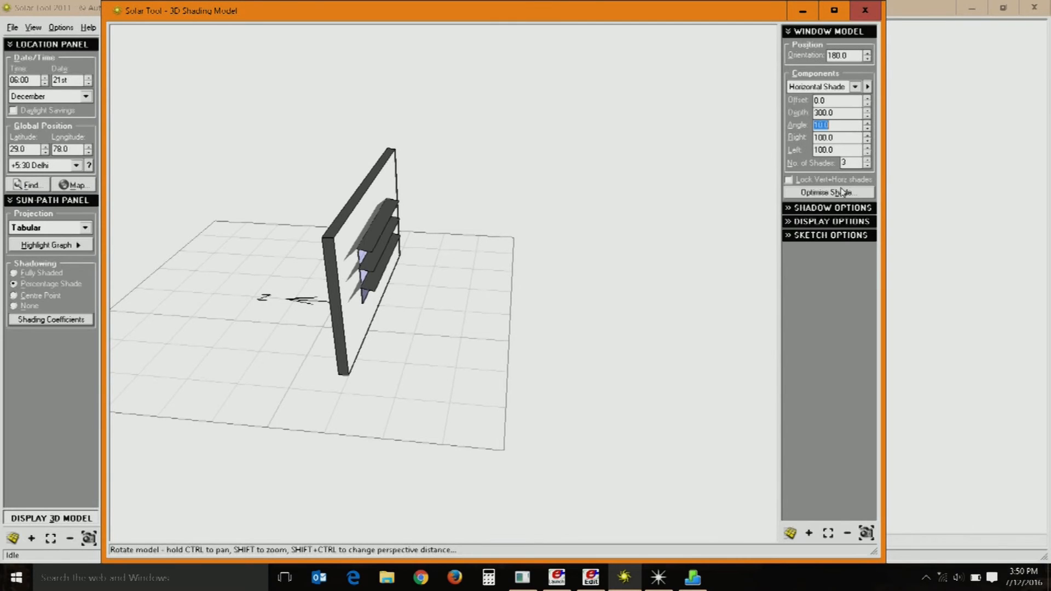
drag(635, 296, 227, 333)
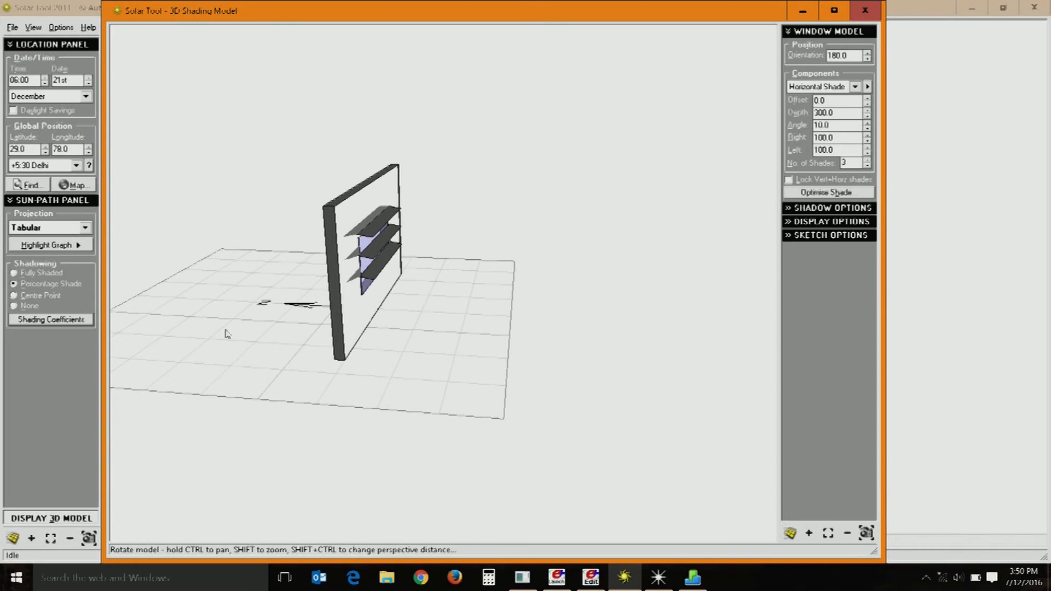
click(70, 519)
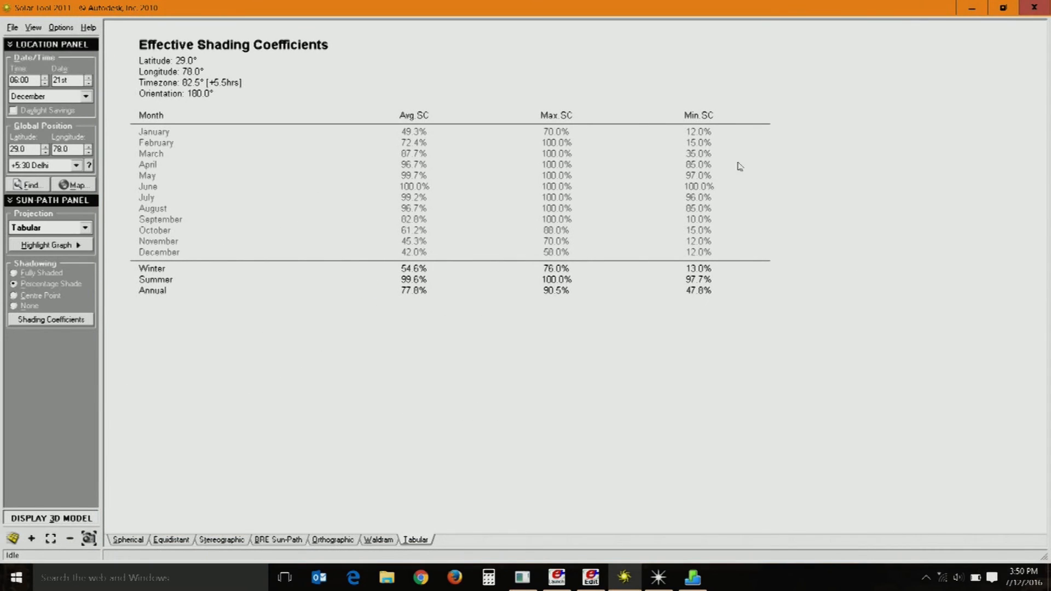
click(69, 322)
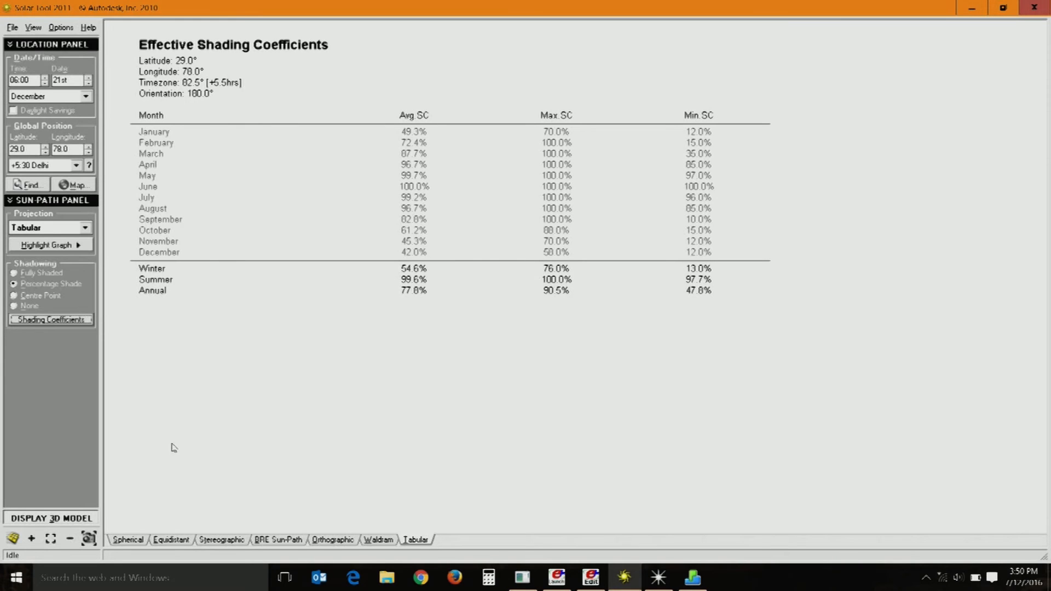
click(221, 540)
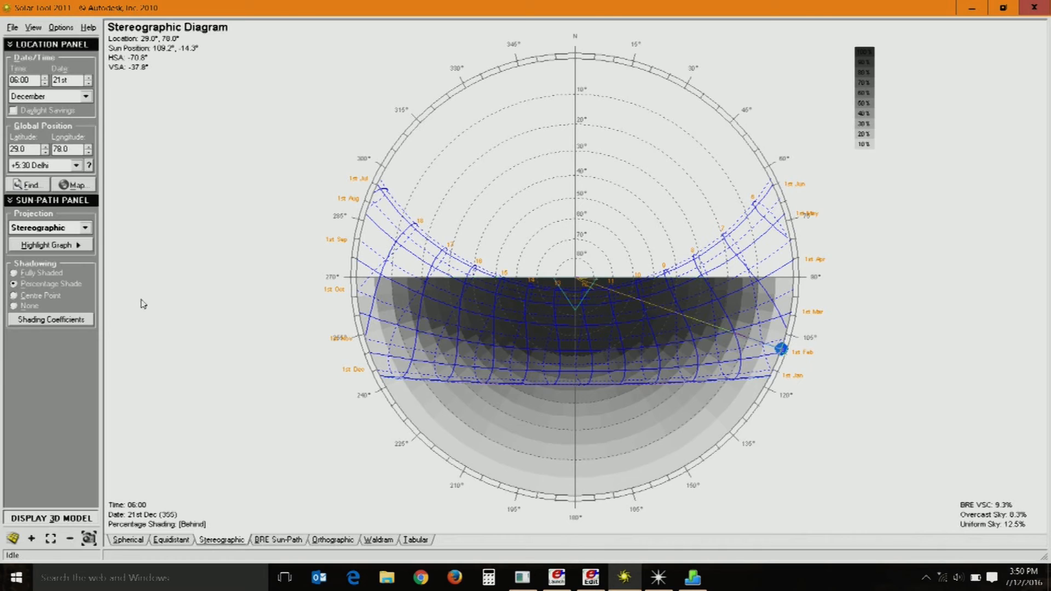
Reduce the number of horizontal shades to 1 and set the depth back to 450.0.
click(81, 518)
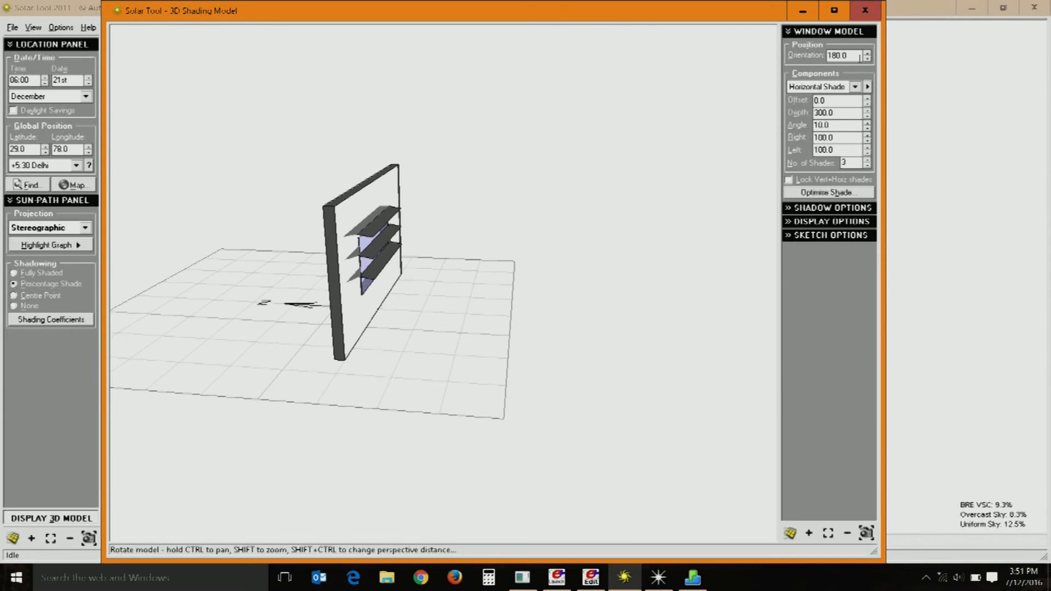
click(867, 166)
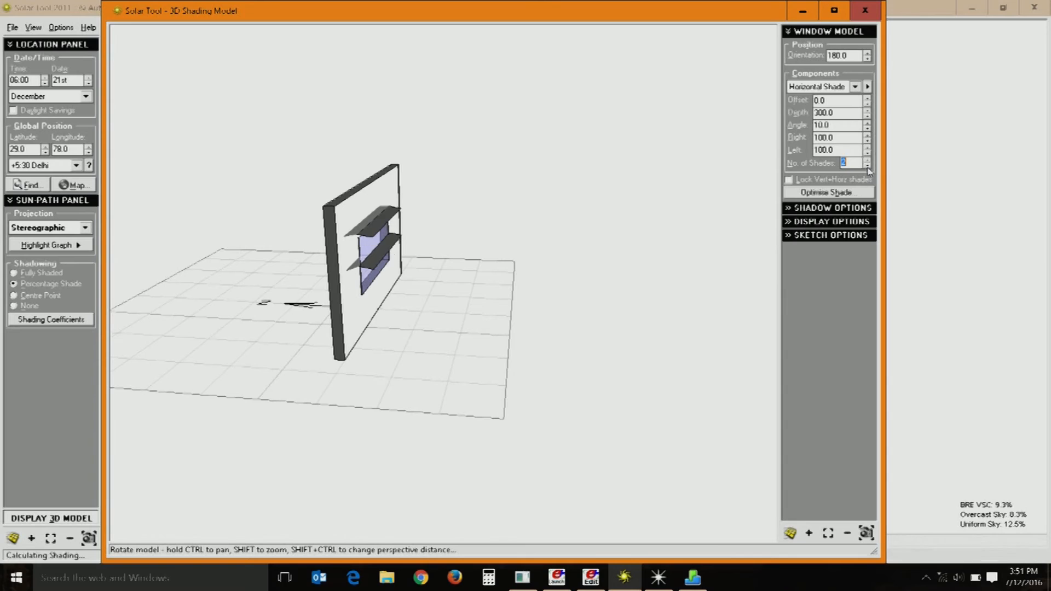
click(869, 166)
double_click(829, 112)
text(450)
key(Return)
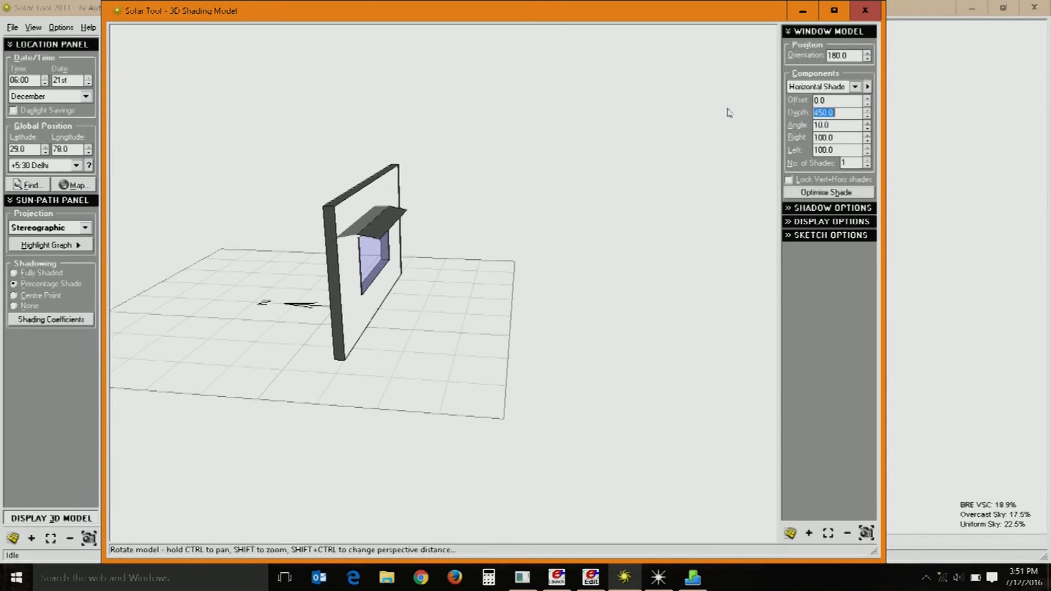
Reset the angle of the single horizontal shade to 0.0.
double_click(834, 125)
text(0)
key(Return)
click(852, 163)
Set the window's orientation to 270.0 and inspect the rotated wall in the 3D model.
double_click(852, 55)
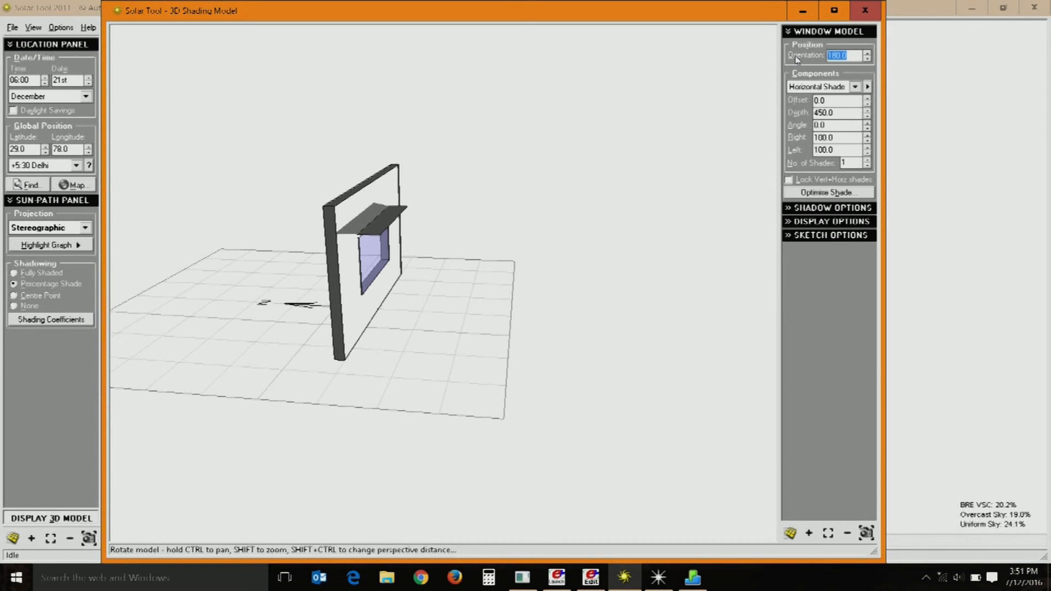
text(270)
key(Return)
drag(517, 300, 422, 271)
drag(591, 231, 616, 201)
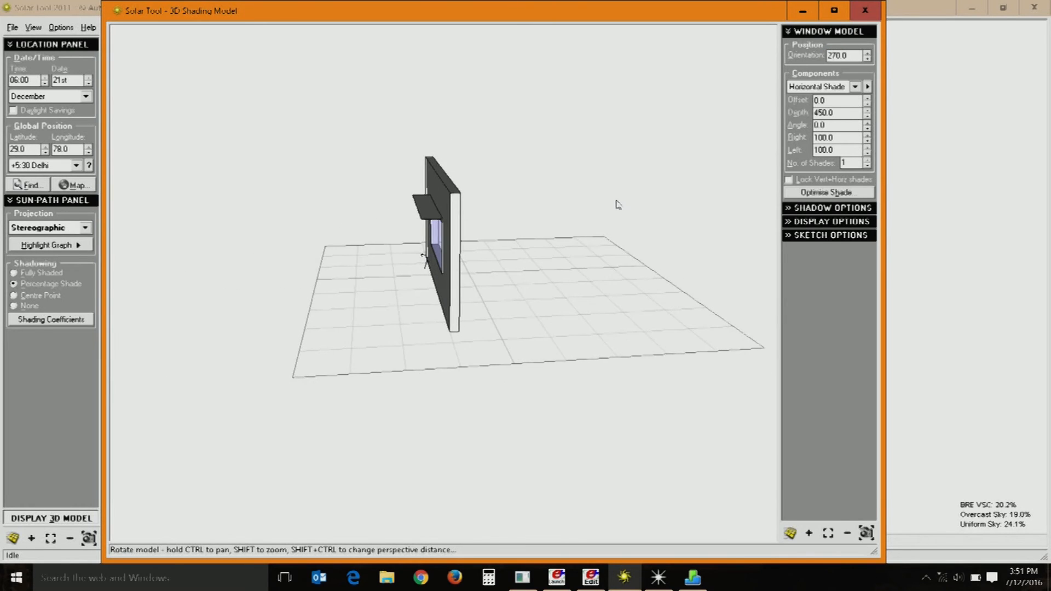
scroll(420, 233, up, 3)
mouse_move(476, 246)
mouse_down()
mouse_move(505, 290)
mouse_move(493, 244)
mouse_up()
scroll(505, 273, down, 3)
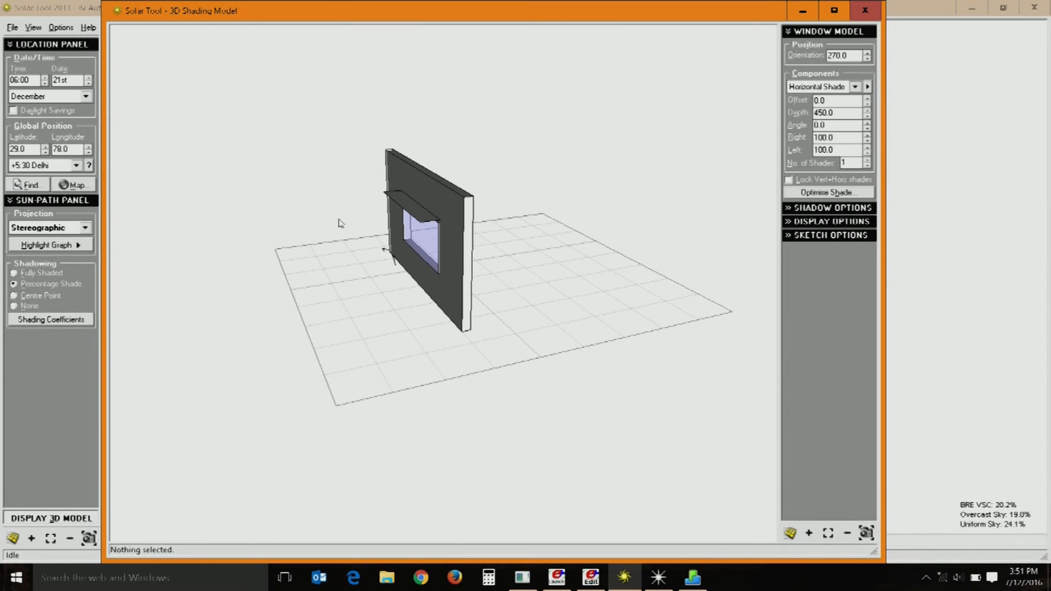
Check the west-facing window's shading in the Stereographic diagram and Tabular data, and set the date to 21st June.
click(957, 301)
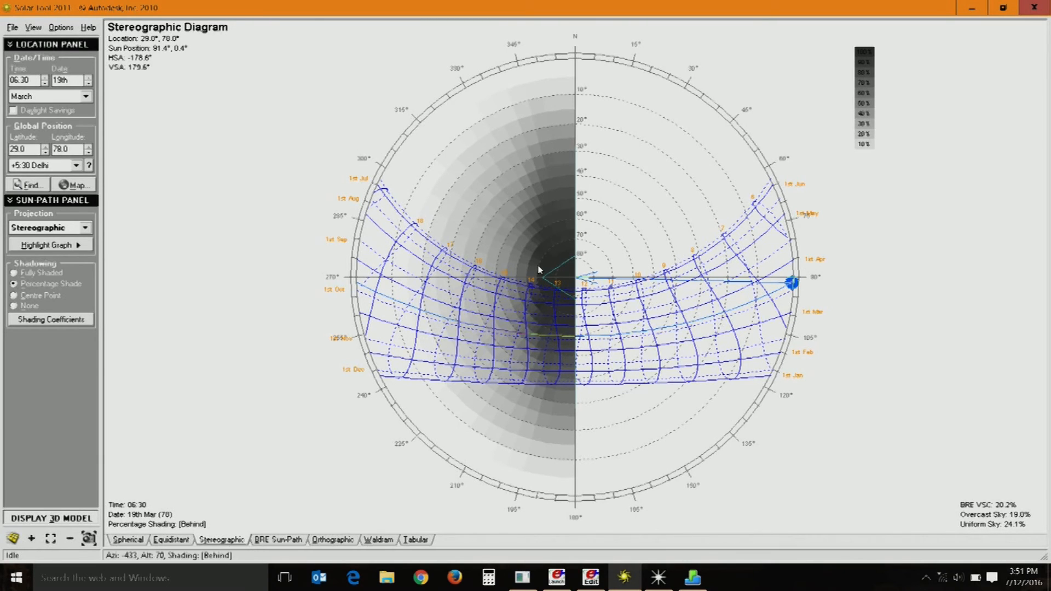
click(416, 540)
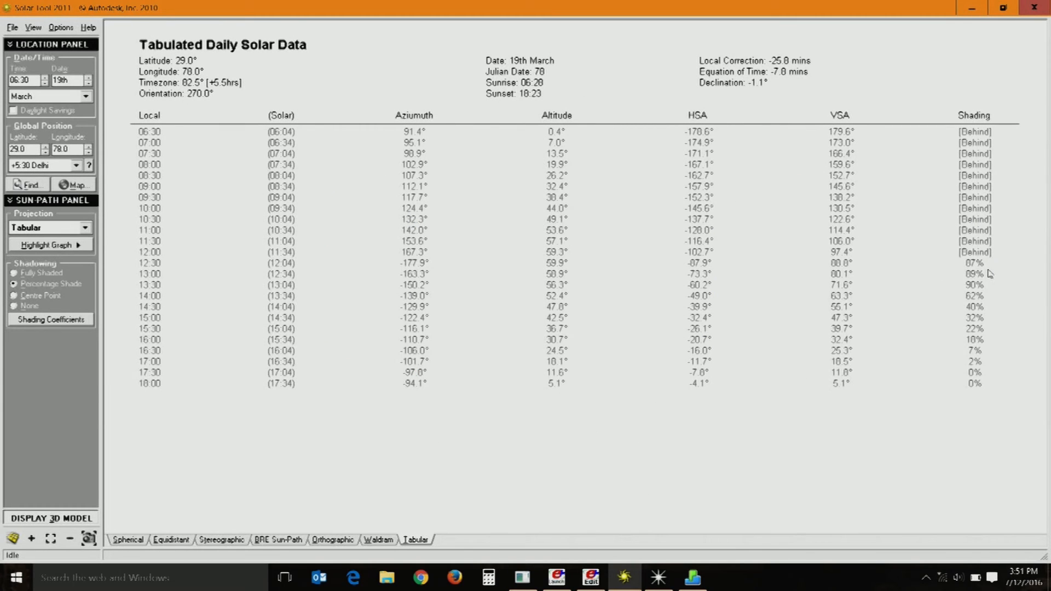
click(80, 97)
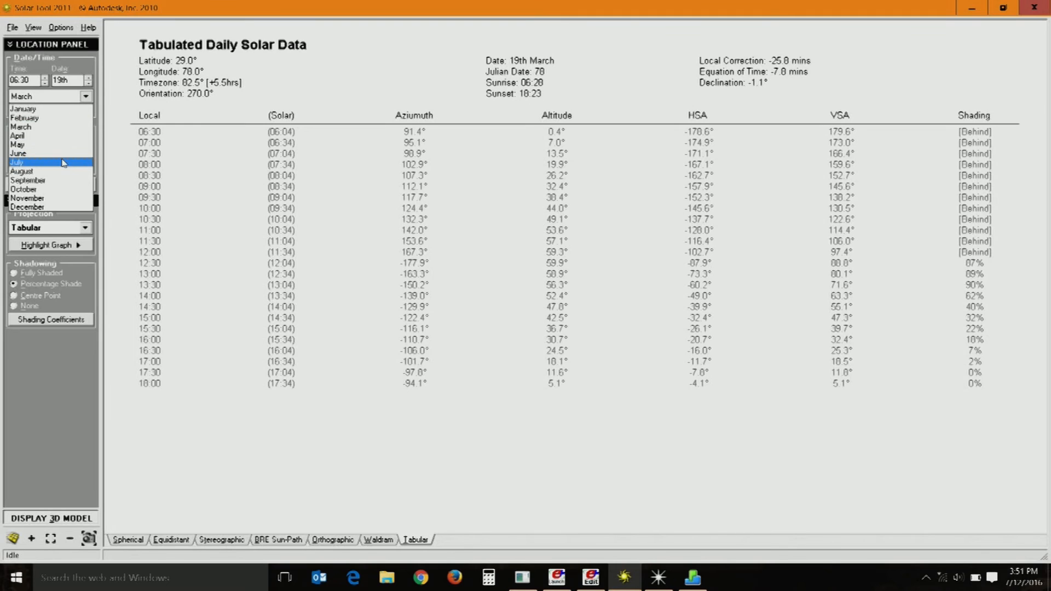
click(65, 154)
drag(71, 81, 1, 83)
text(21)
key(Return)
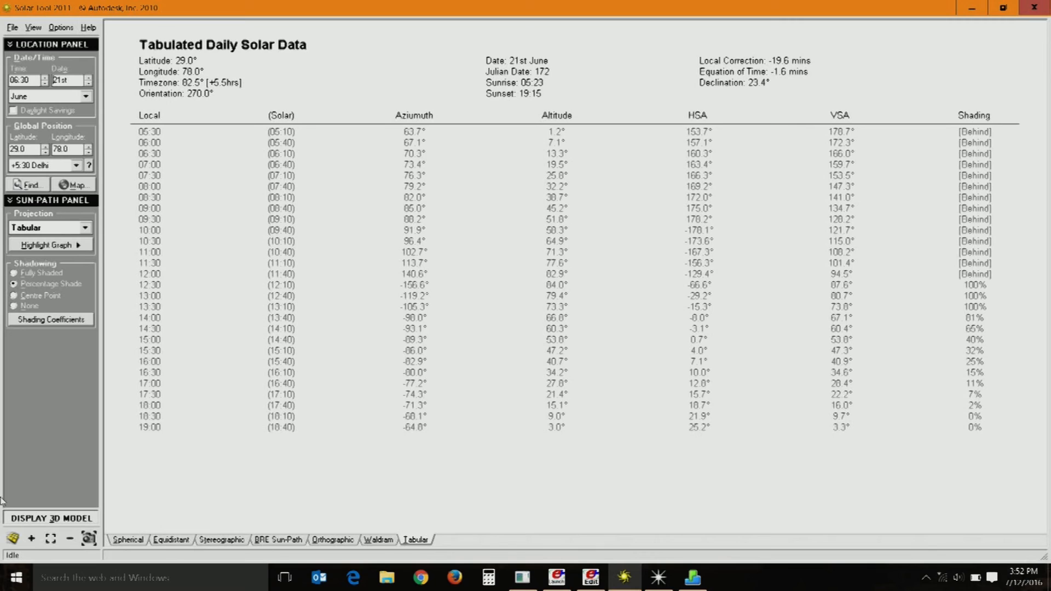
Set the time to 17:00 and inspect the west-facing window's shadow in the 3D model.
click(37, 516)
drag(606, 289, 551, 310)
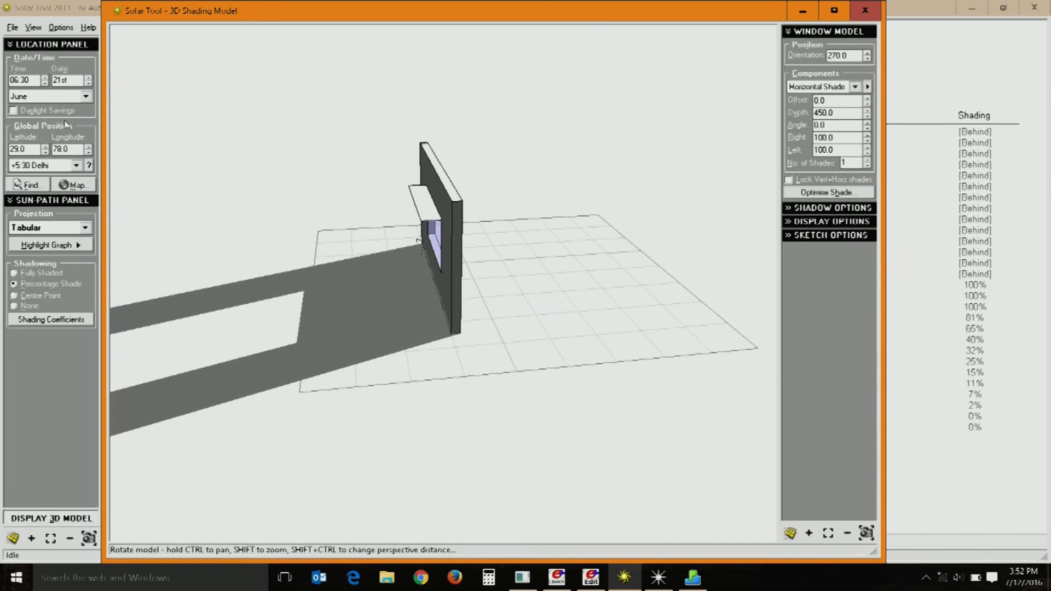
drag(31, 81, 2, 88)
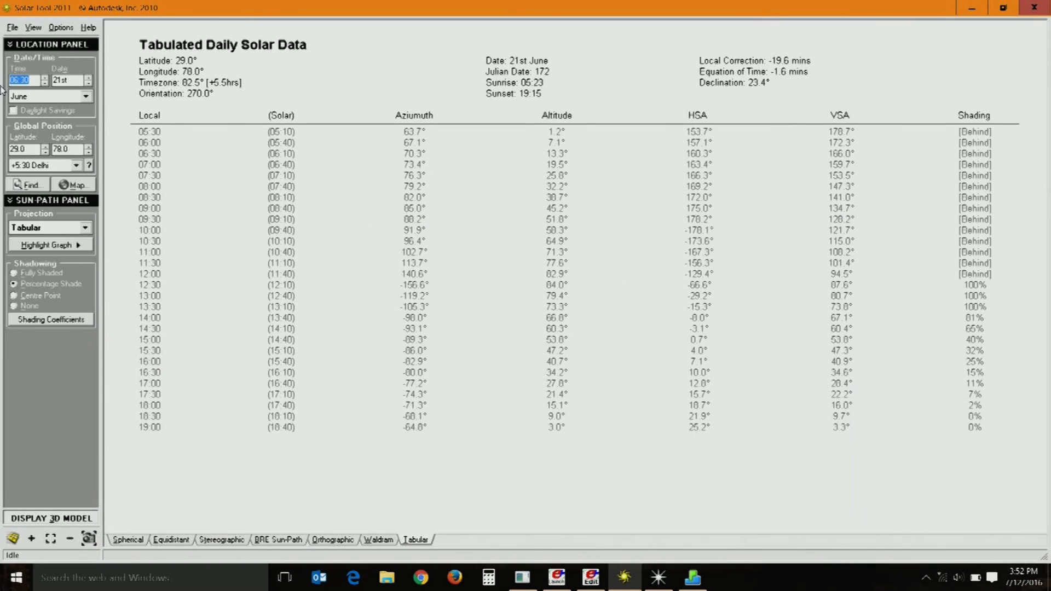
text(17:00)
click(76, 520)
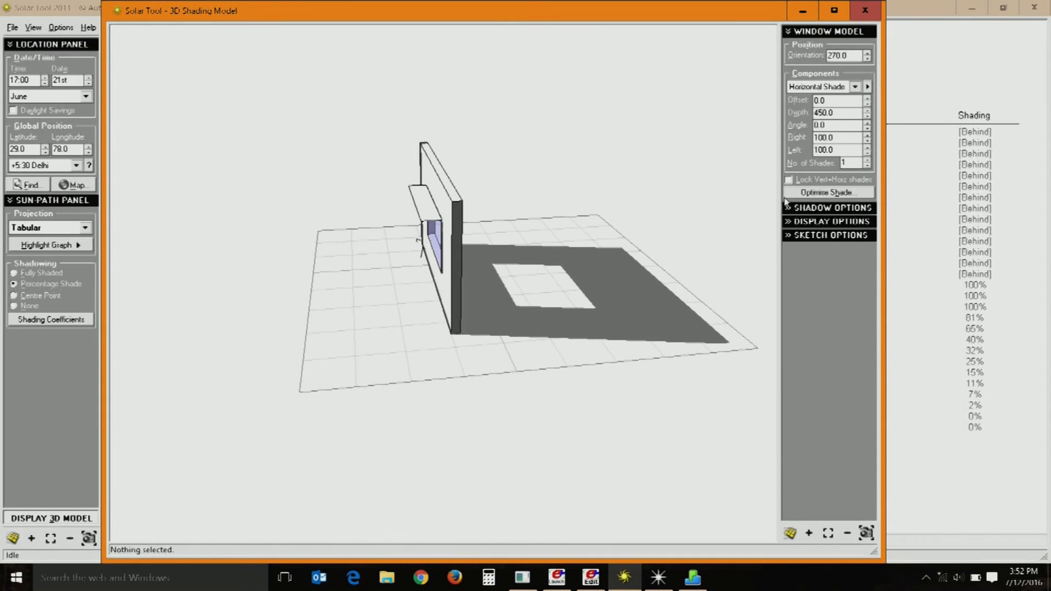
Turn on the Daily Sun Path in the shadow options of the 3D model.
click(799, 221)
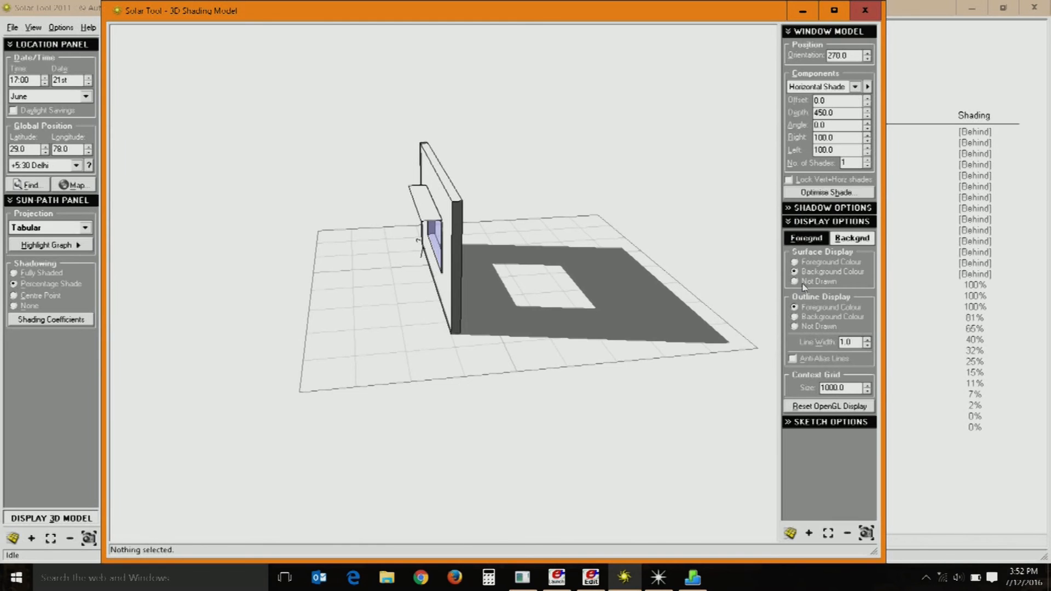
click(820, 208)
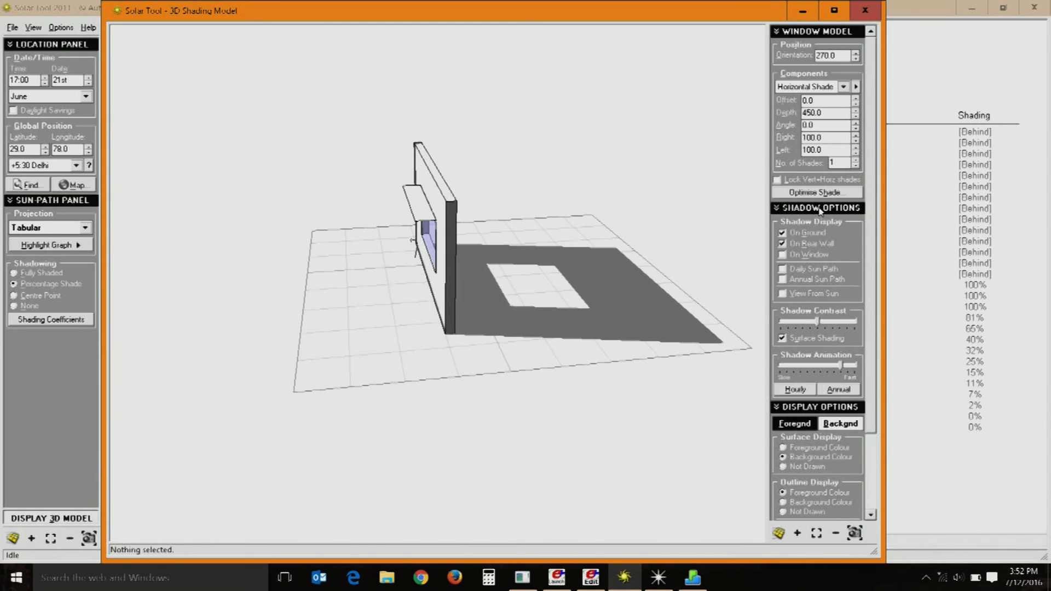
click(809, 272)
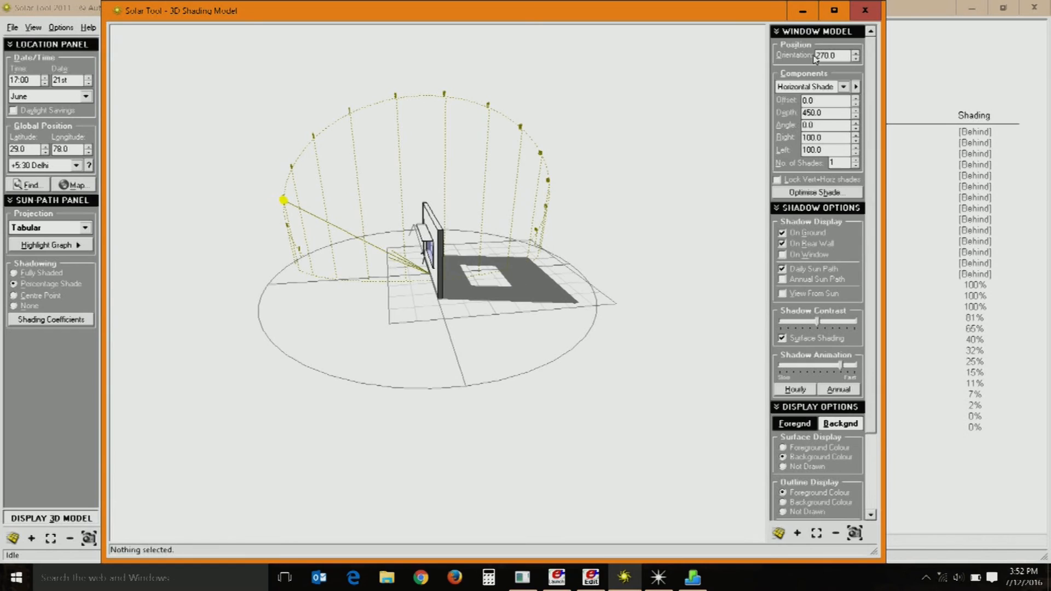
click(787, 209)
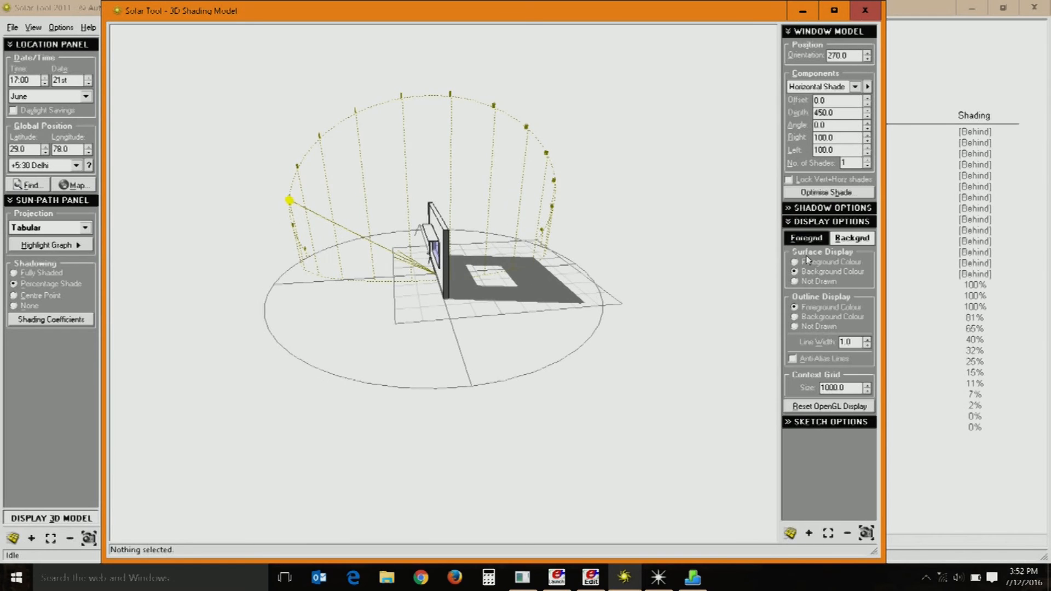
click(807, 222)
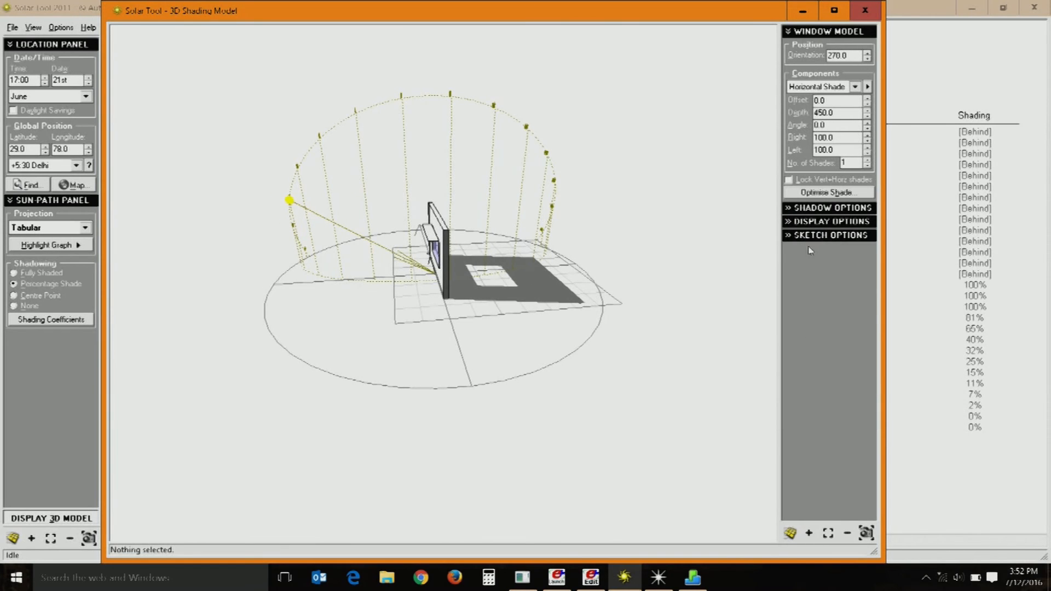
Look over the sketch options and examine the sun path around the west-facing window from a closer angle.
click(811, 237)
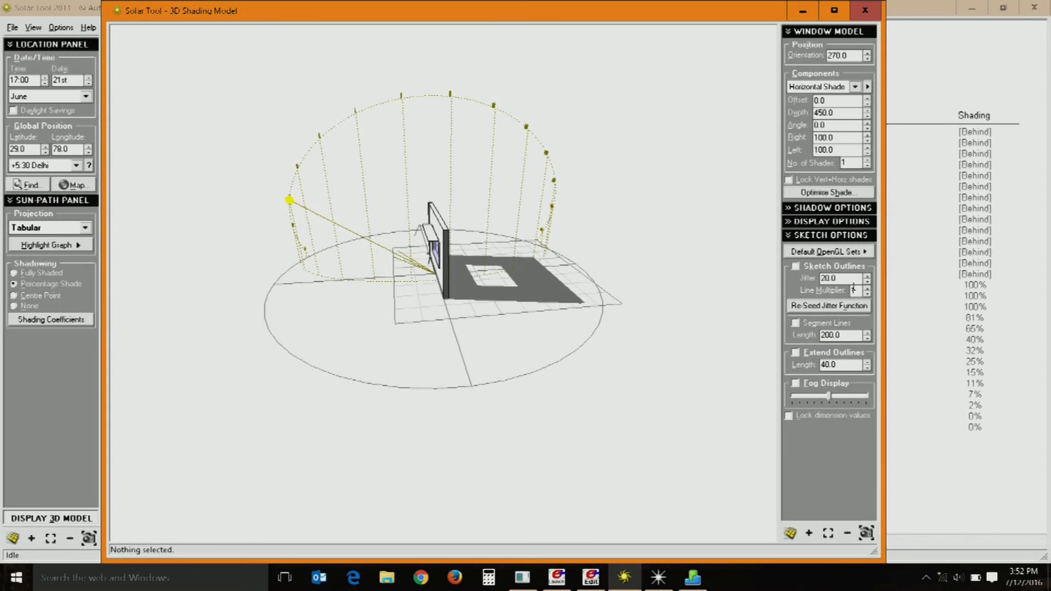
click(824, 355)
click(824, 355)
scroll(401, 230, up, 3)
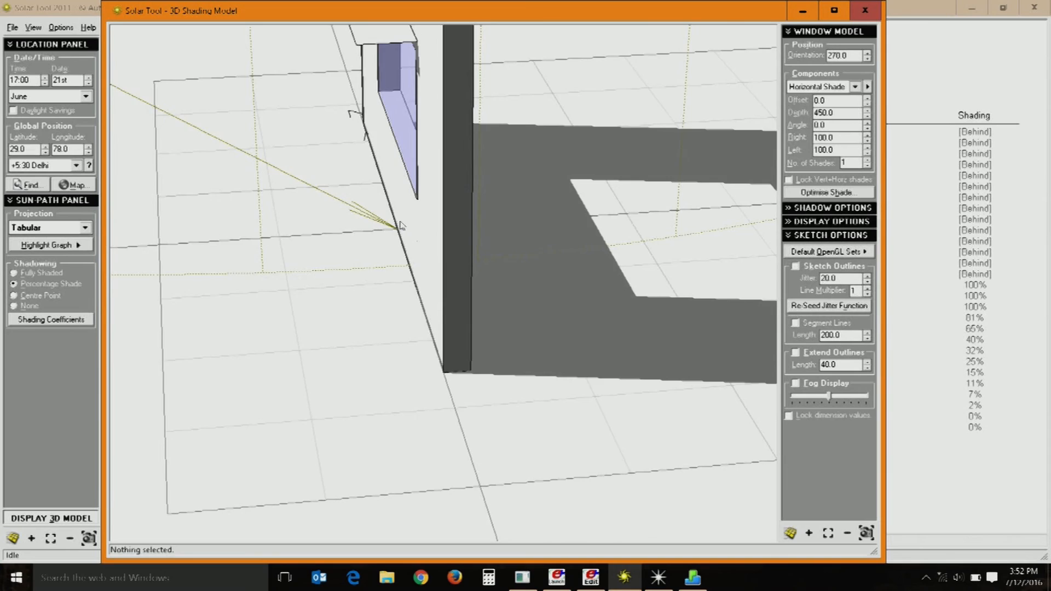
scroll(402, 226, down, 2)
middle_drag(468, 199, 512, 352)
drag(138, 241, 254, 182)
drag(387, 305, 590, 354)
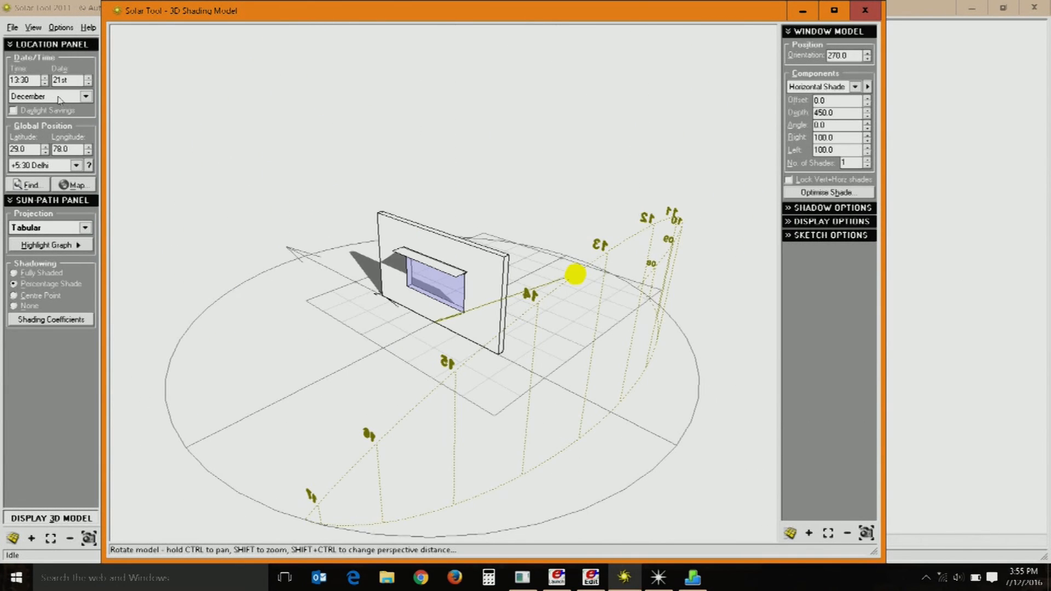
Move the sun to 09:00 on the December path and review the effective shading coefficients.
drag(576, 275, 672, 244)
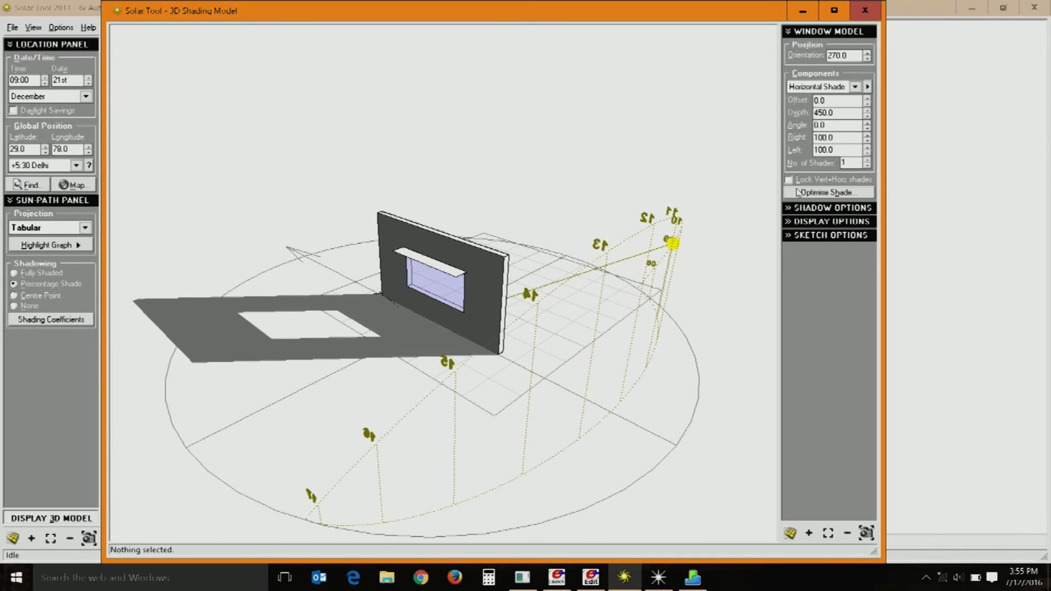
click(930, 188)
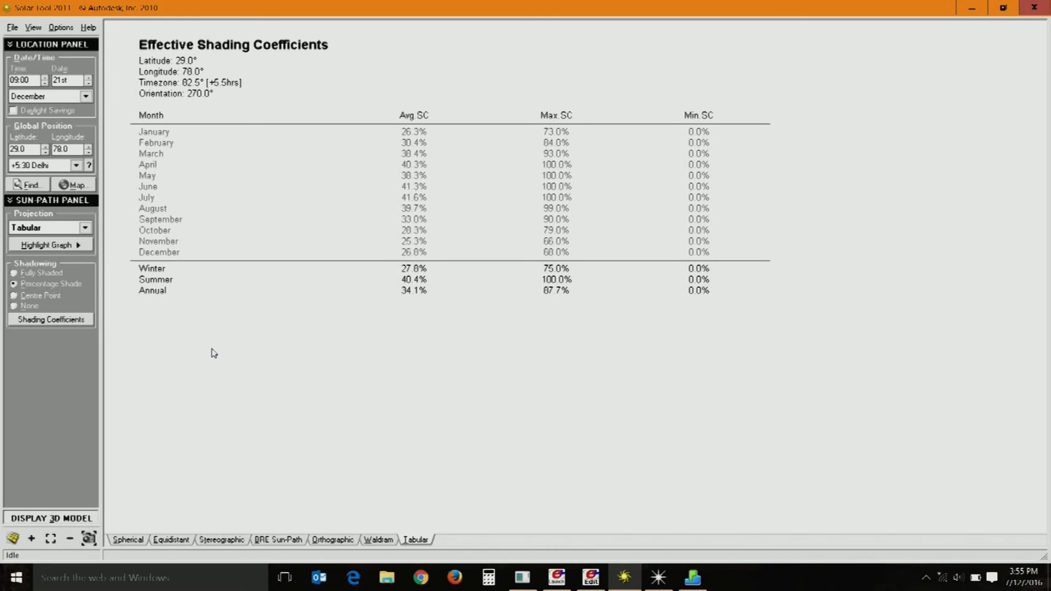
Set the horizontal shade to 3 shades with a depth of 300.0, and review the shading coefficients.
click(75, 521)
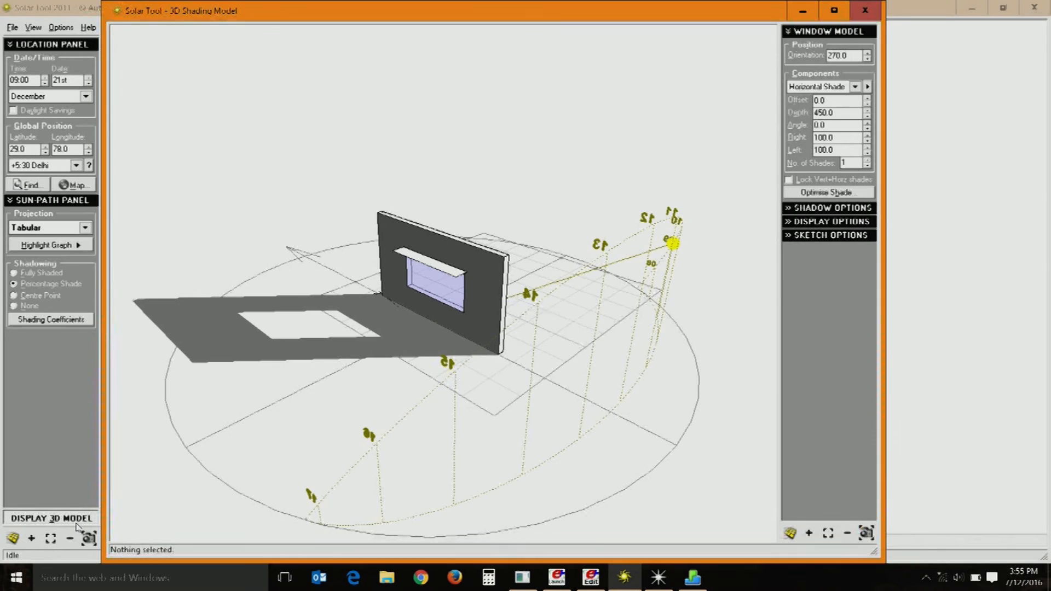
click(868, 161)
click(867, 161)
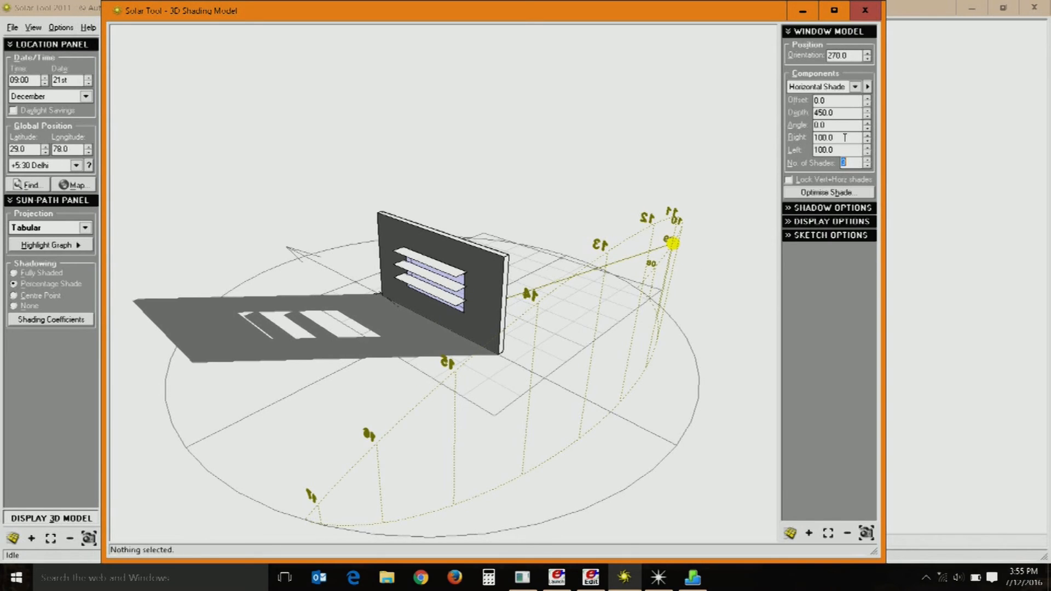
drag(840, 116, 762, 115)
text(300)
key(Return)
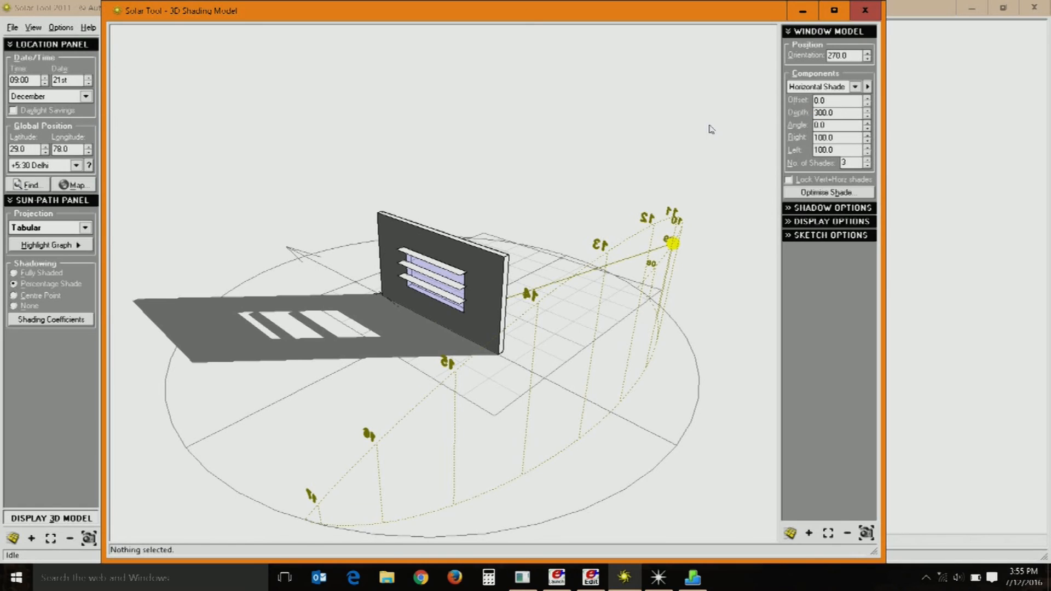
drag(654, 213, 607, 250)
click(906, 199)
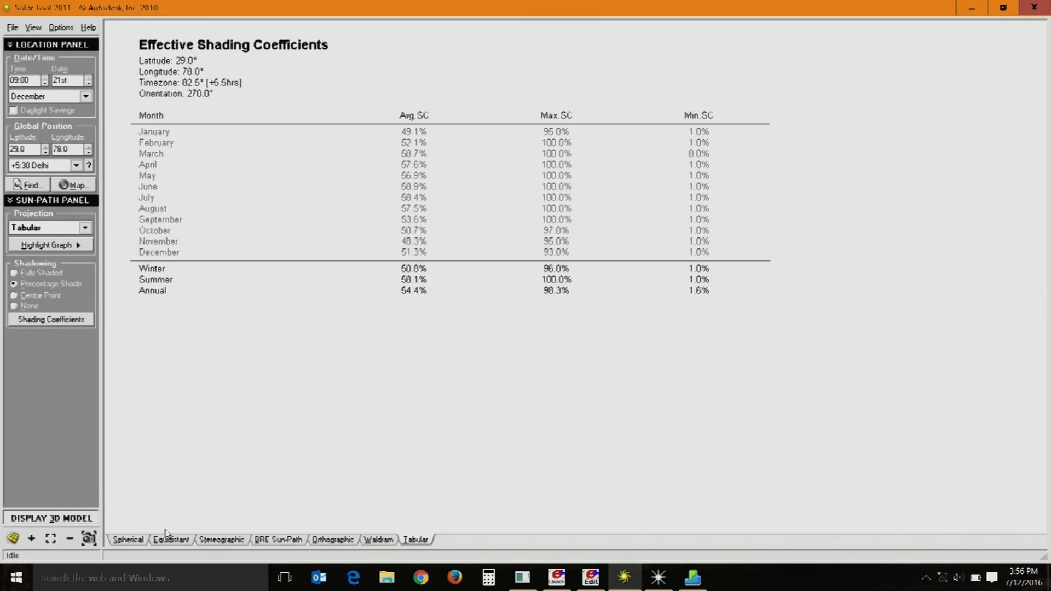
Increase the number of horizontal shades to 5, set their angle to 5.0, and review the shading coefficients.
click(86, 519)
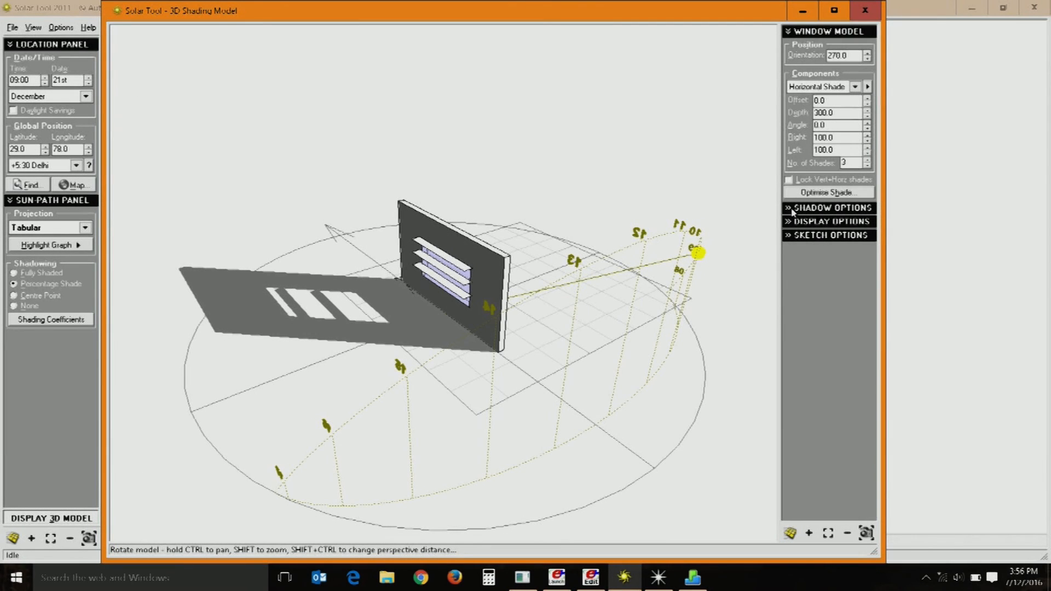
click(868, 162)
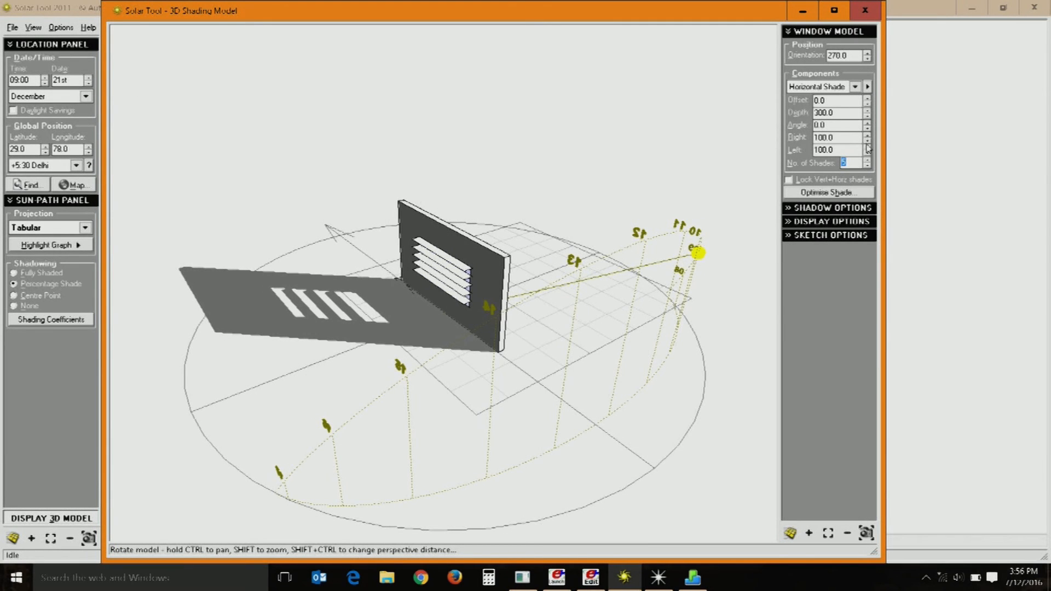
click(867, 123)
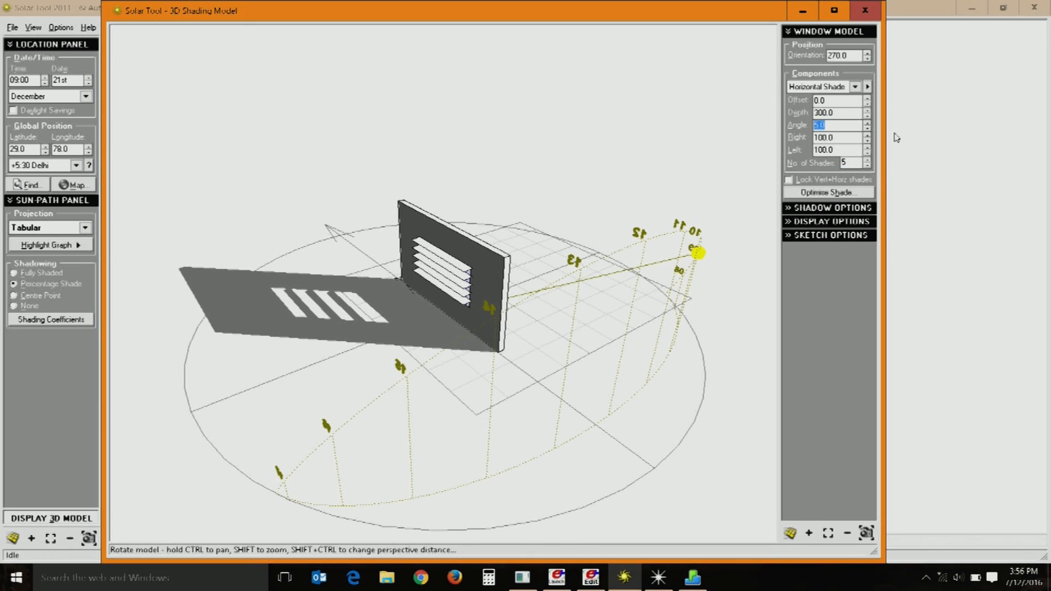
click(945, 147)
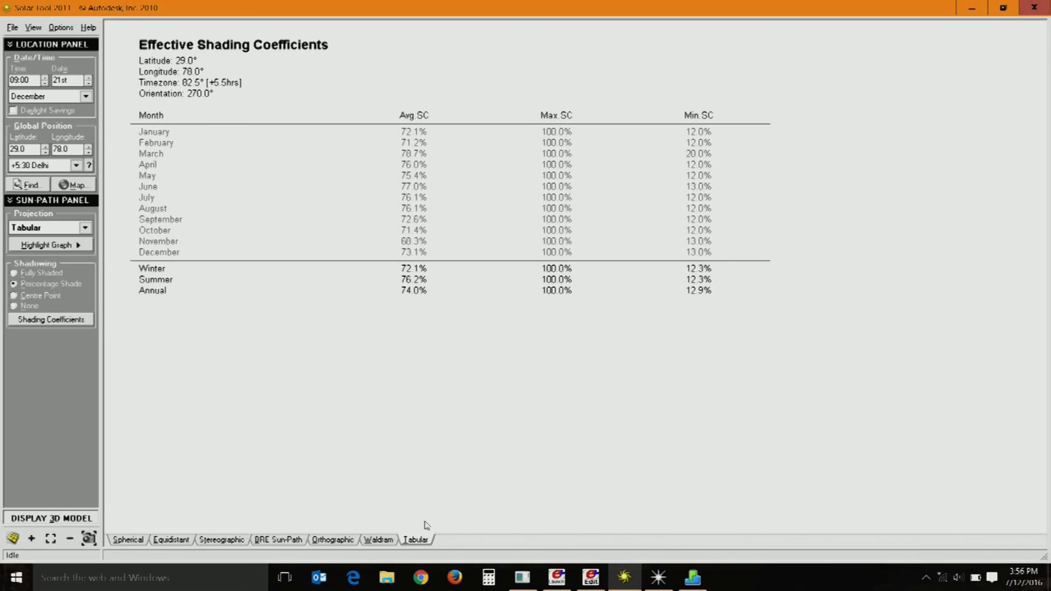
Move the sun to 12:30 in the 3D model and check the shading in the Stereographic diagram and Tabular data.
click(64, 519)
mouse_move(425, 422)
mouse_down()
mouse_move(476, 383)
mouse_move(549, 395)
mouse_up()
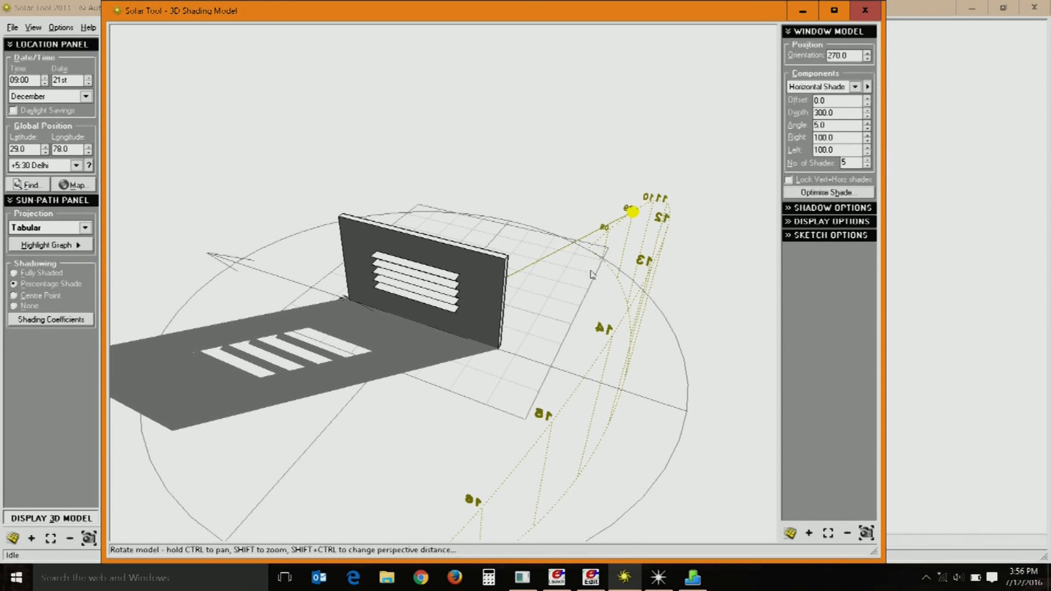
drag(630, 213, 665, 252)
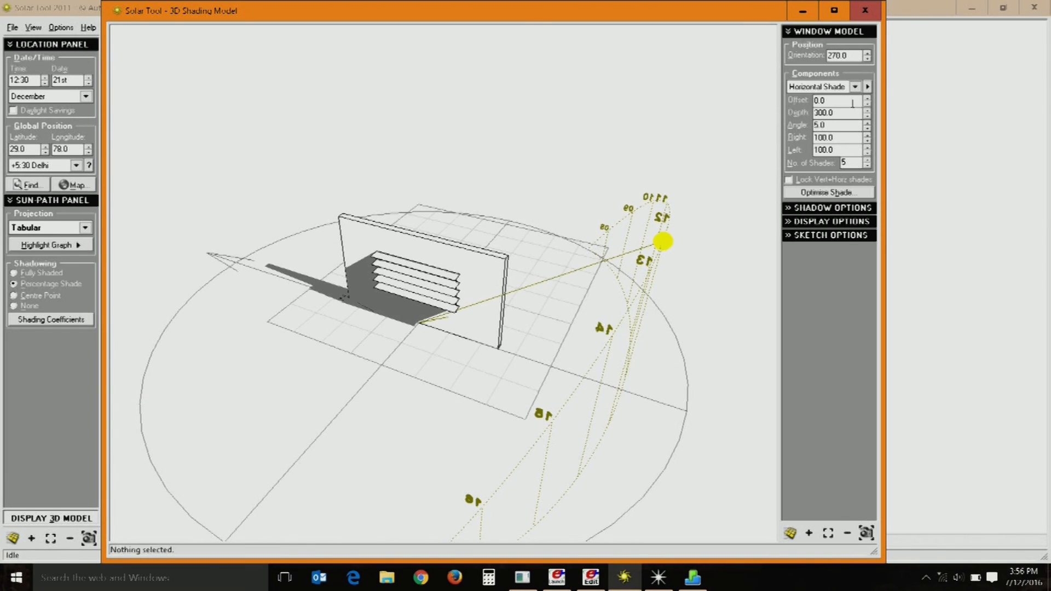
click(939, 94)
click(222, 539)
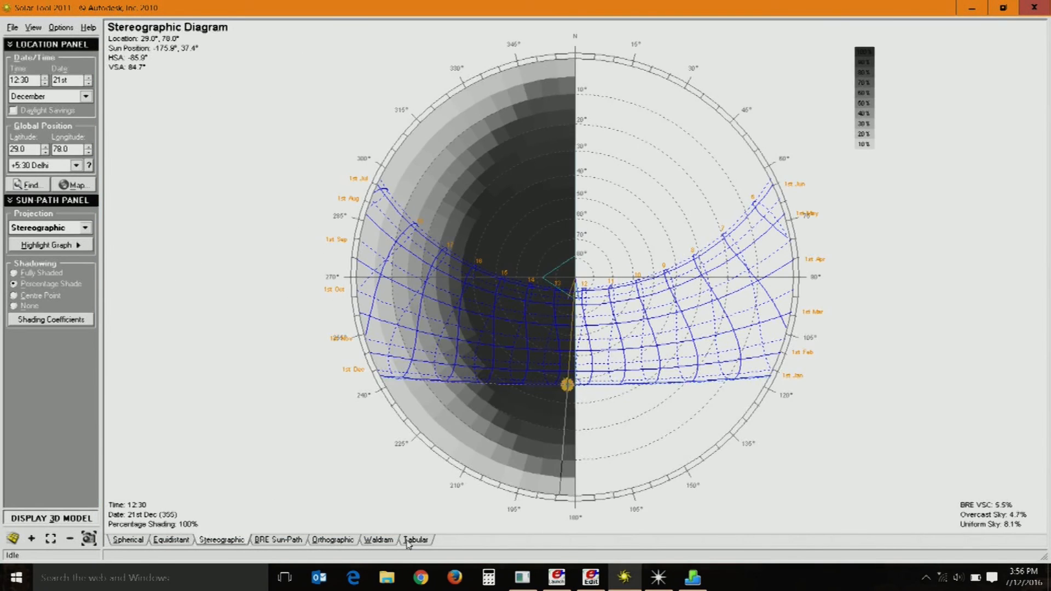
click(415, 540)
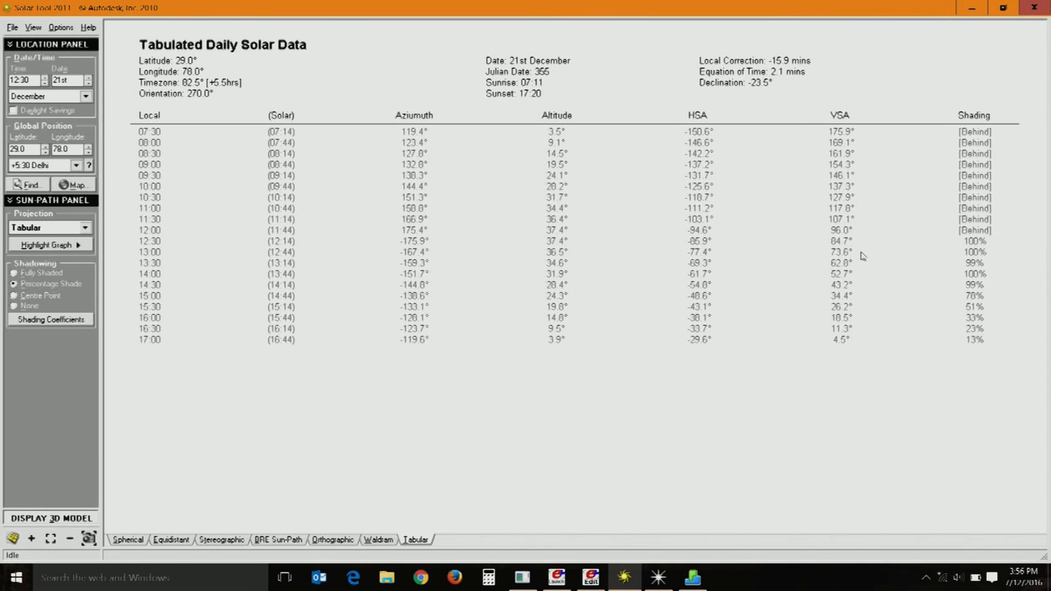
Add 1 vertical shade to the window with a depth of 300.0.
click(72, 518)
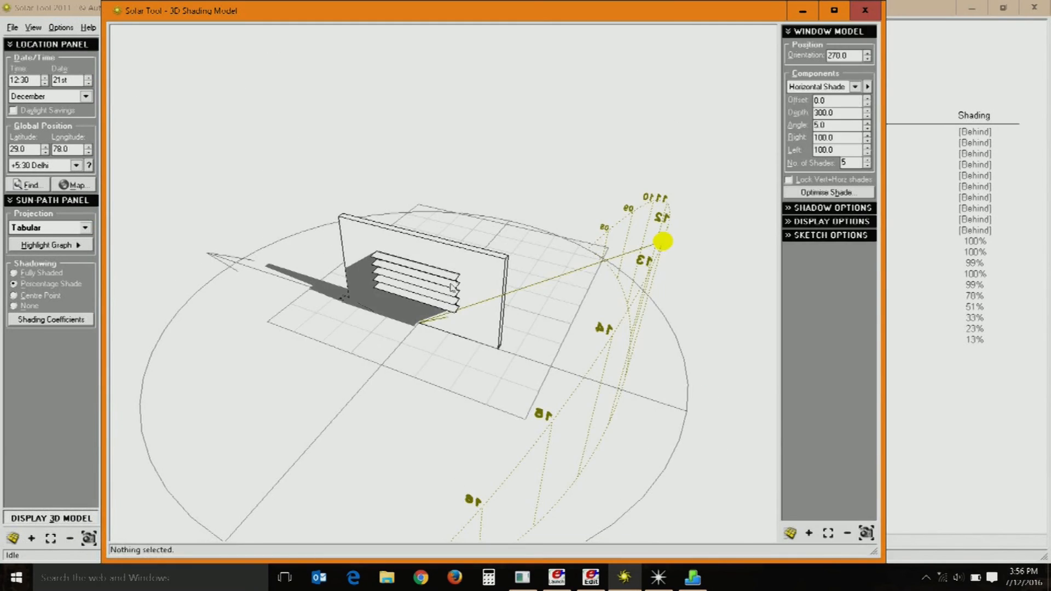
click(853, 86)
click(828, 124)
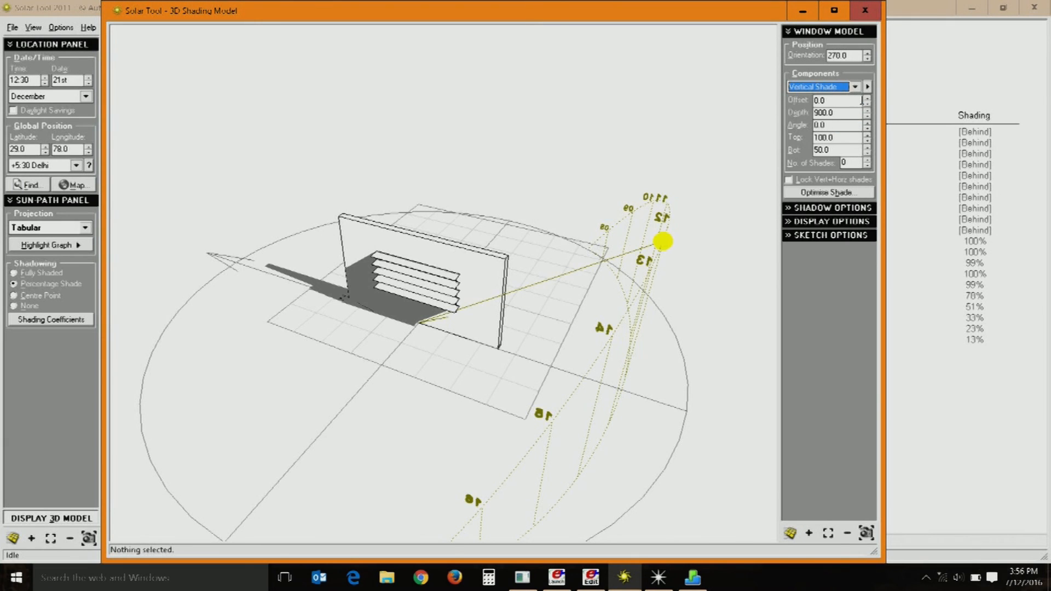
click(867, 160)
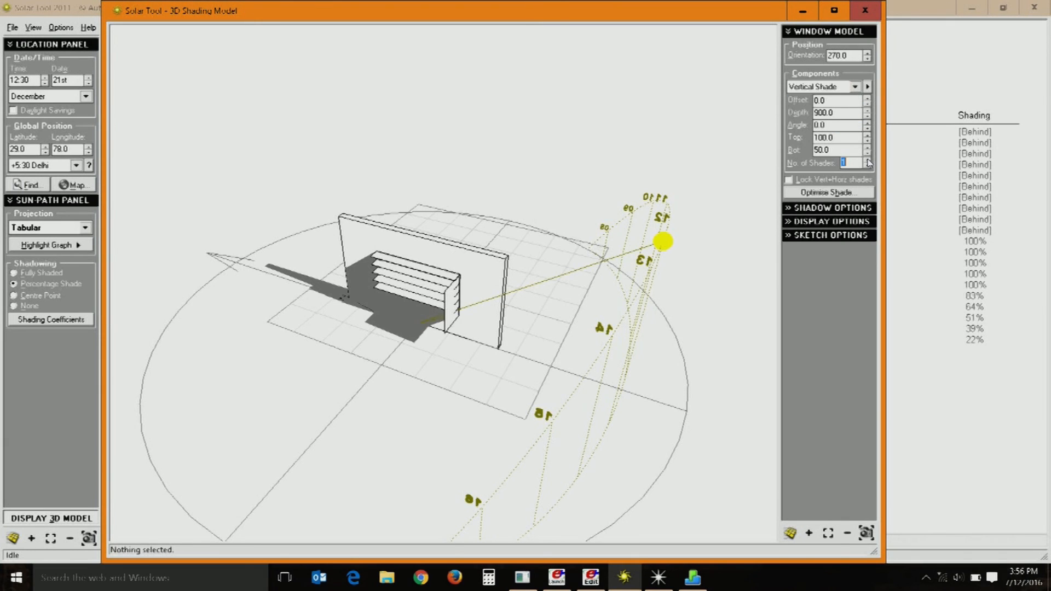
double_click(836, 112)
text(300)
key(Return)
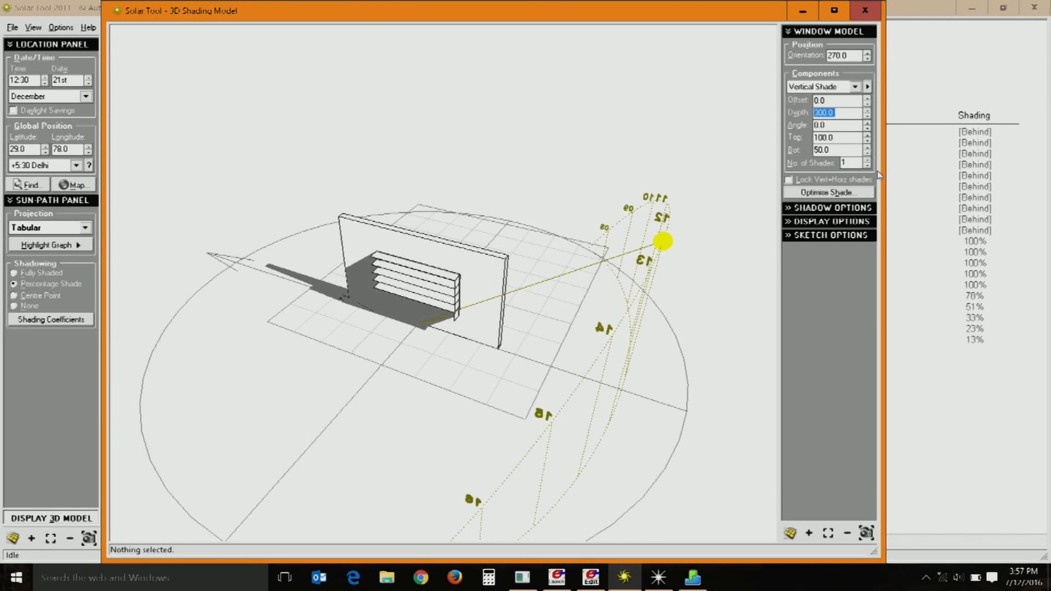
Increase the number of vertical shades to 5 and inspect the resulting egg-crate grid in the 3D model.
click(867, 160)
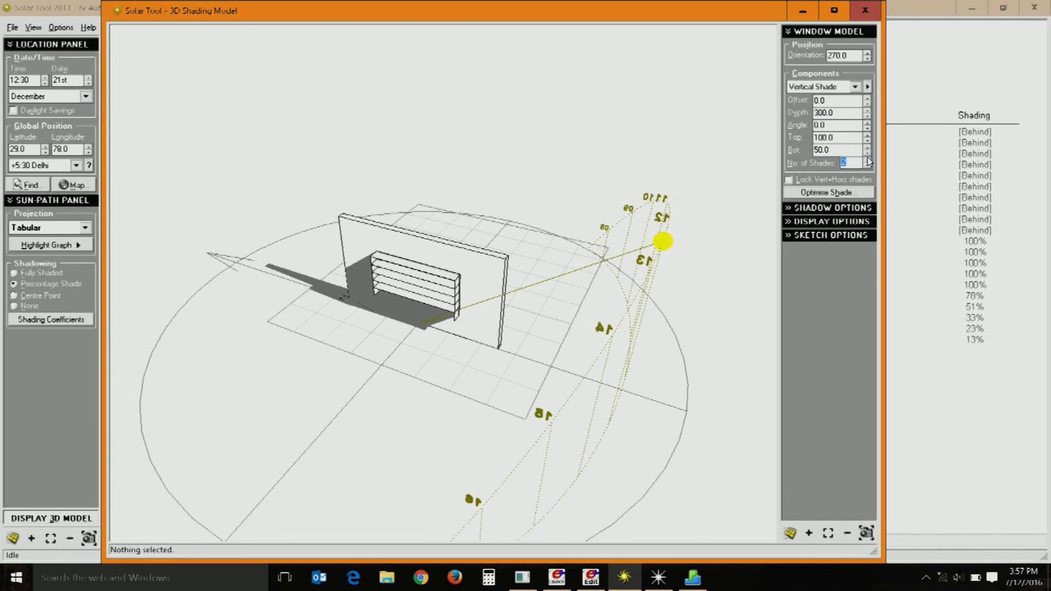
click(868, 159)
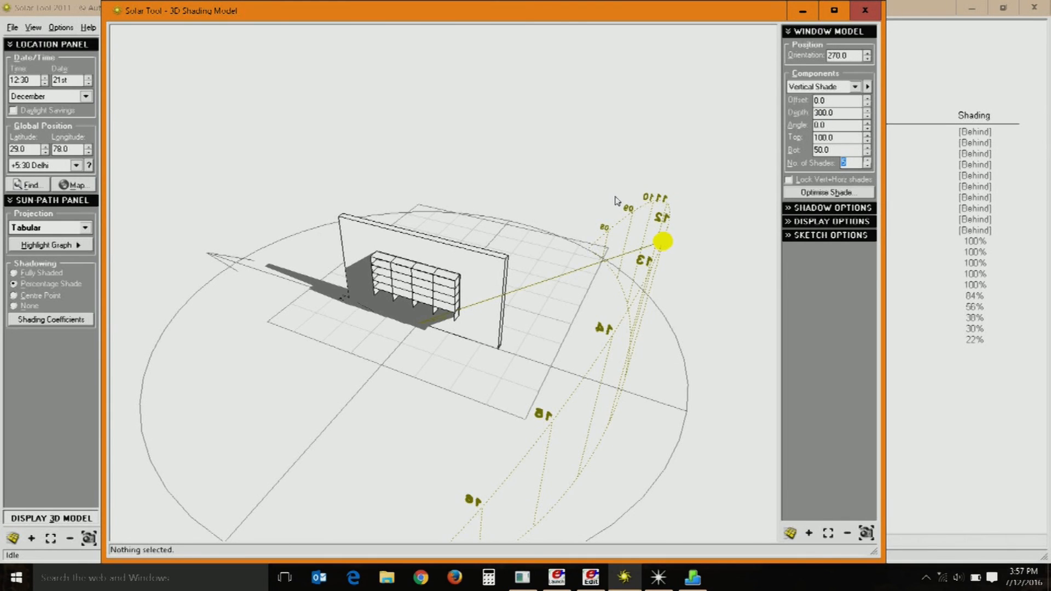
key(Up)
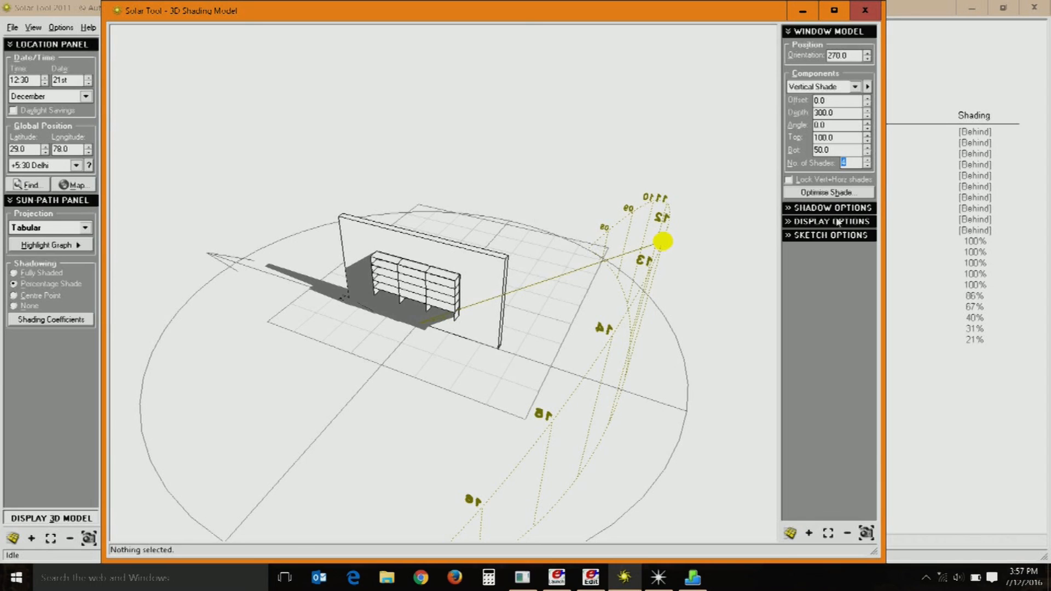
click(867, 166)
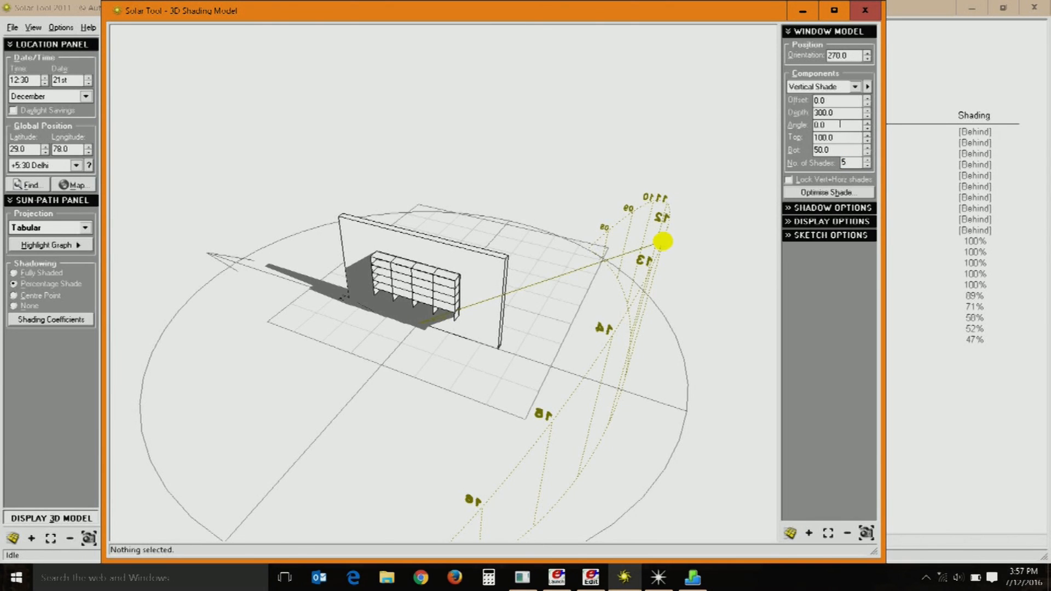
drag(598, 234, 501, 174)
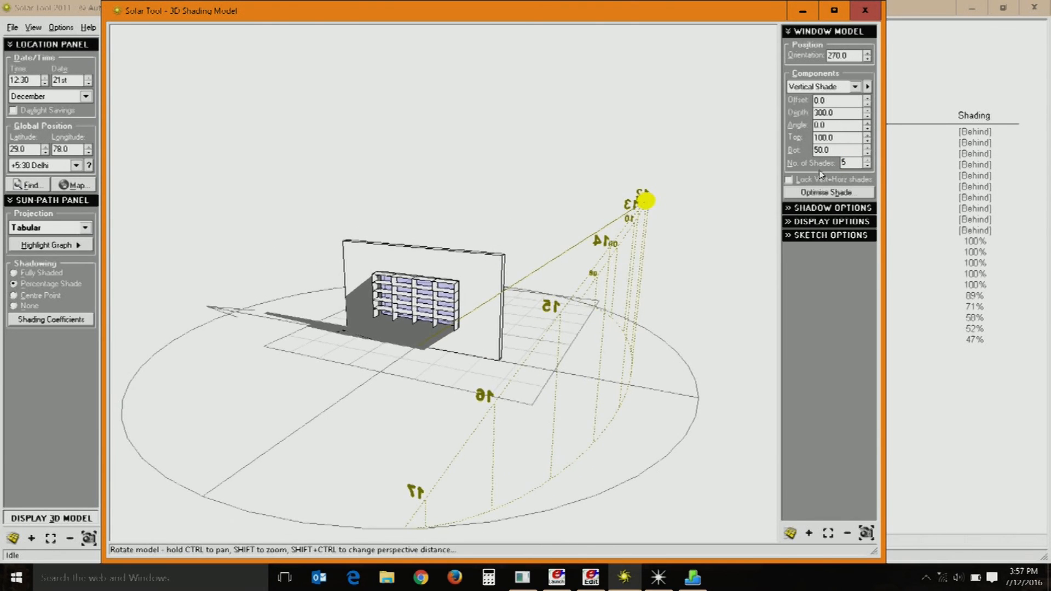
Set the horizontal shades' angle to 0.0 and inspect the straightened egg-crate grid up close in the 3D model.
click(855, 86)
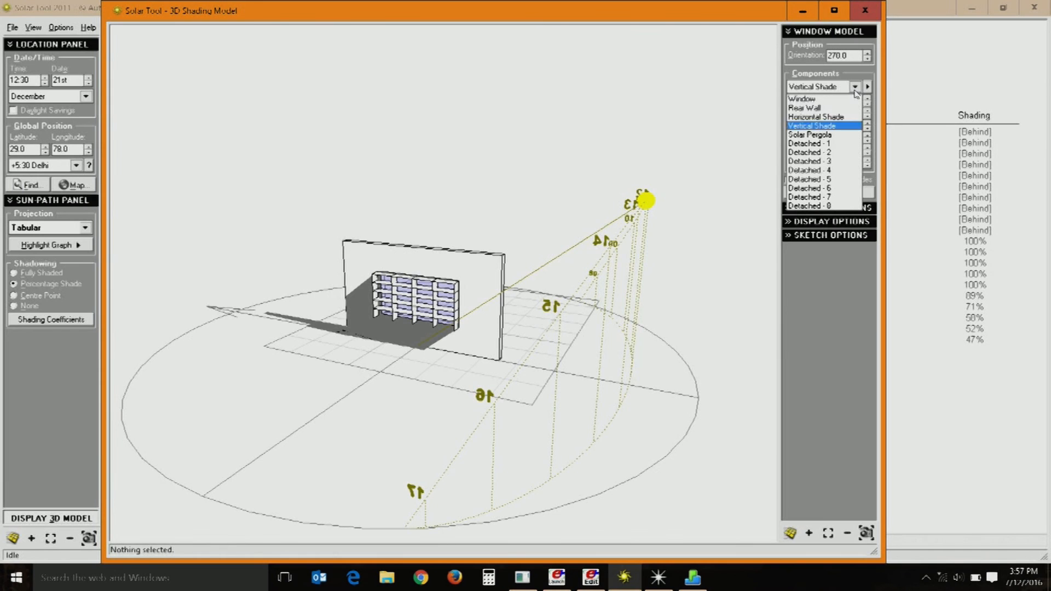
click(828, 117)
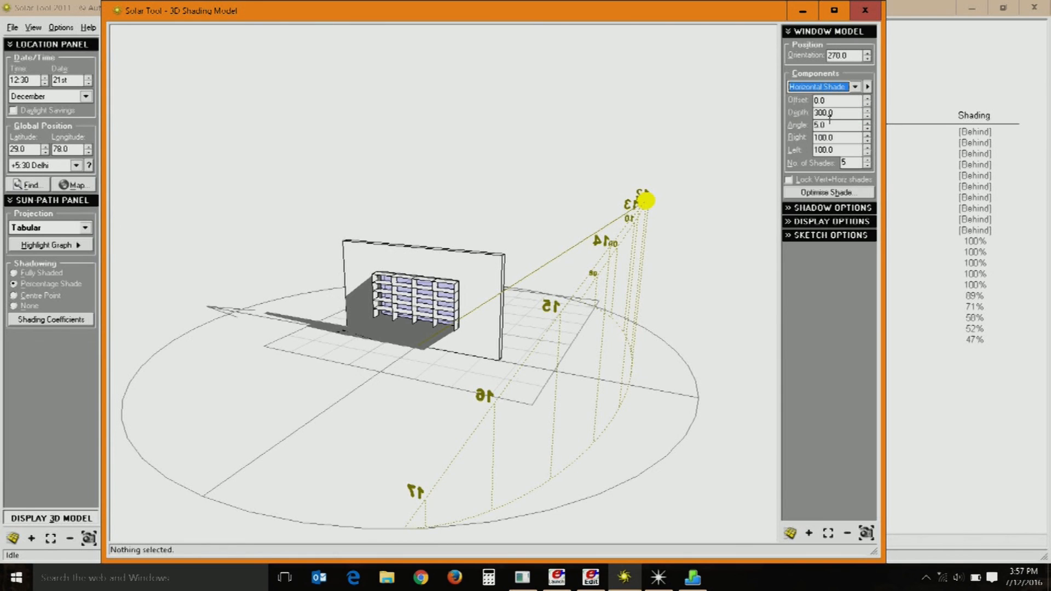
click(867, 130)
drag(569, 262, 545, 310)
right_drag(529, 307, 561, 228)
scroll(466, 289, up, 5)
scroll(466, 289, down, 2)
right_drag(572, 273, 515, 327)
scroll(481, 323, up, 2)
click(559, 249)
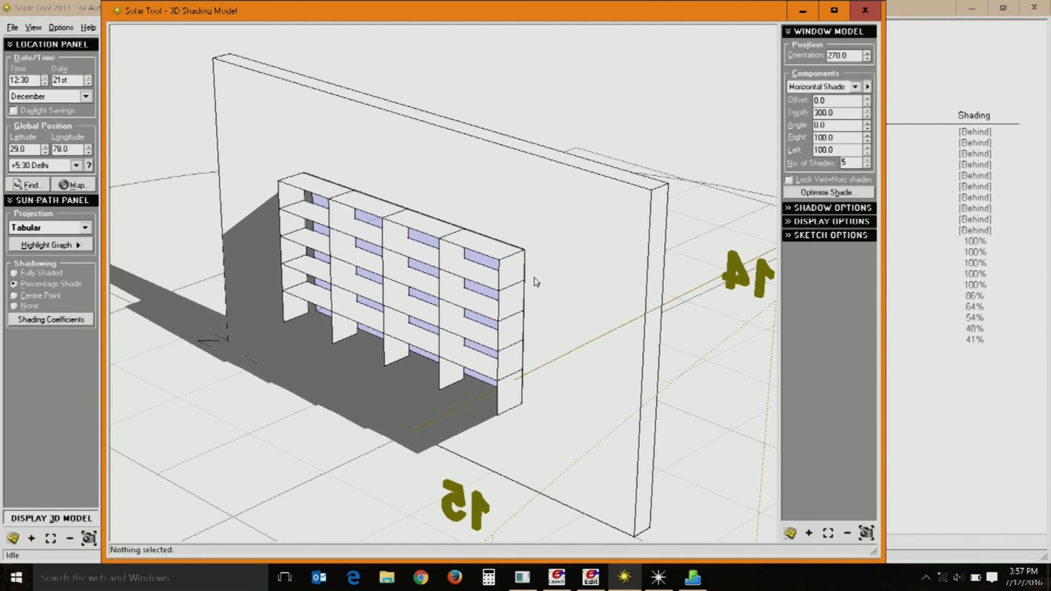
Change the month to June, keeping the 21st at 12:30, and check the egg-crate shades' shadow in the 3D model.
click(944, 70)
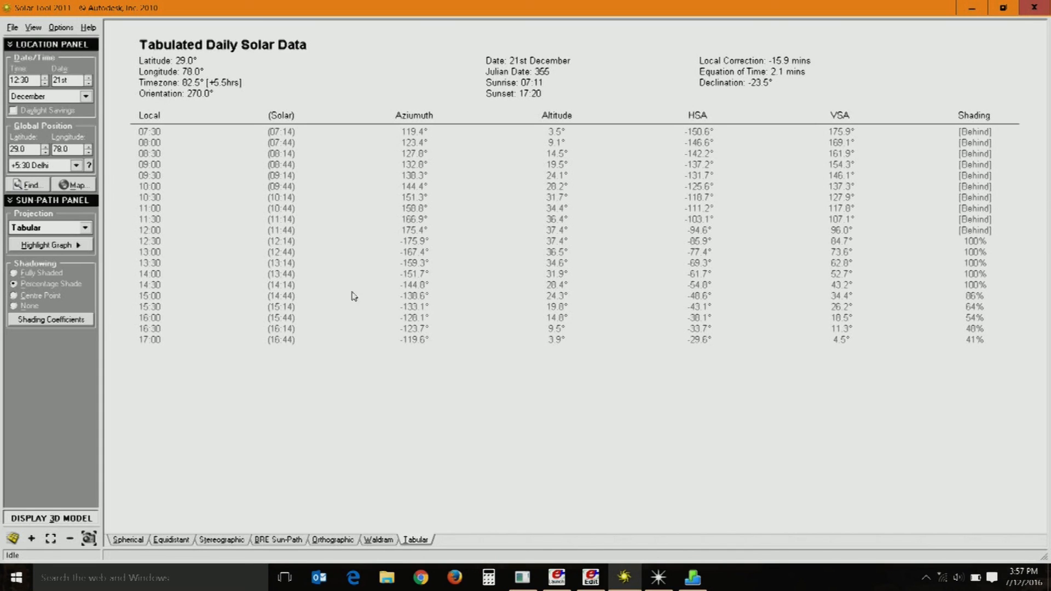
click(31, 96)
click(27, 154)
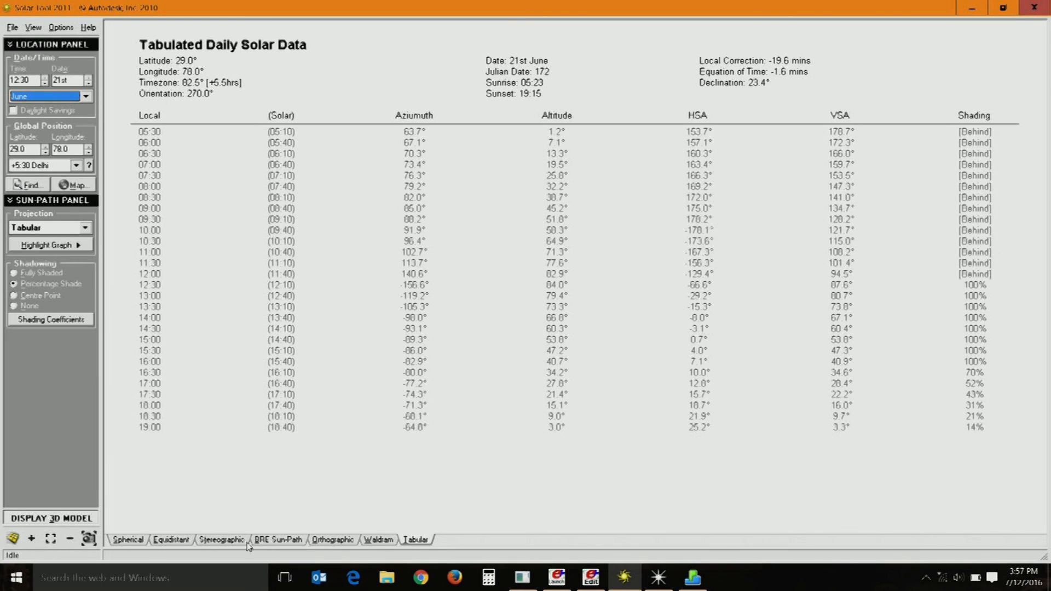
click(57, 518)
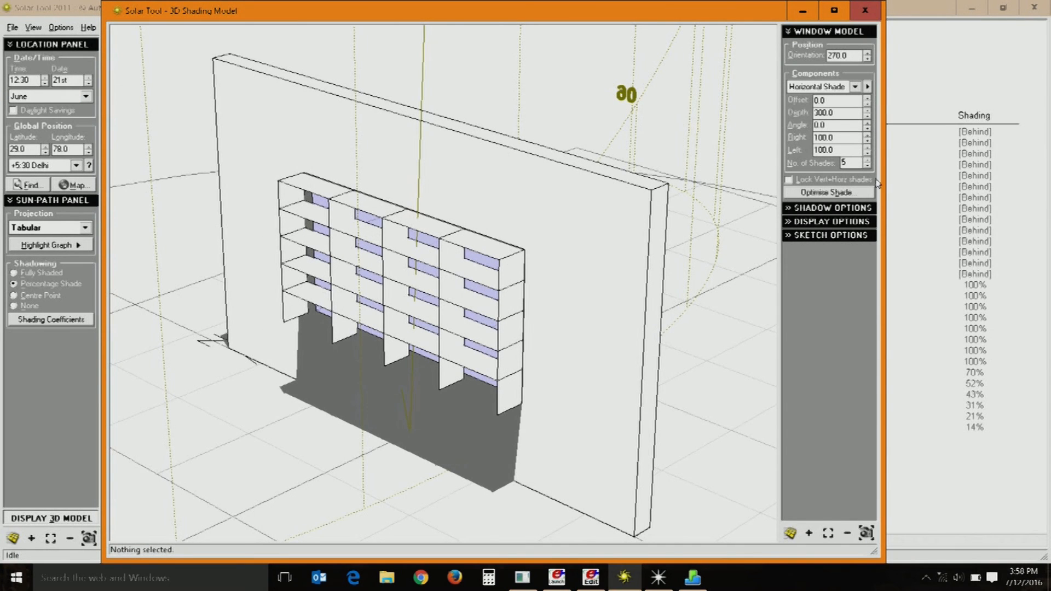
click(854, 88)
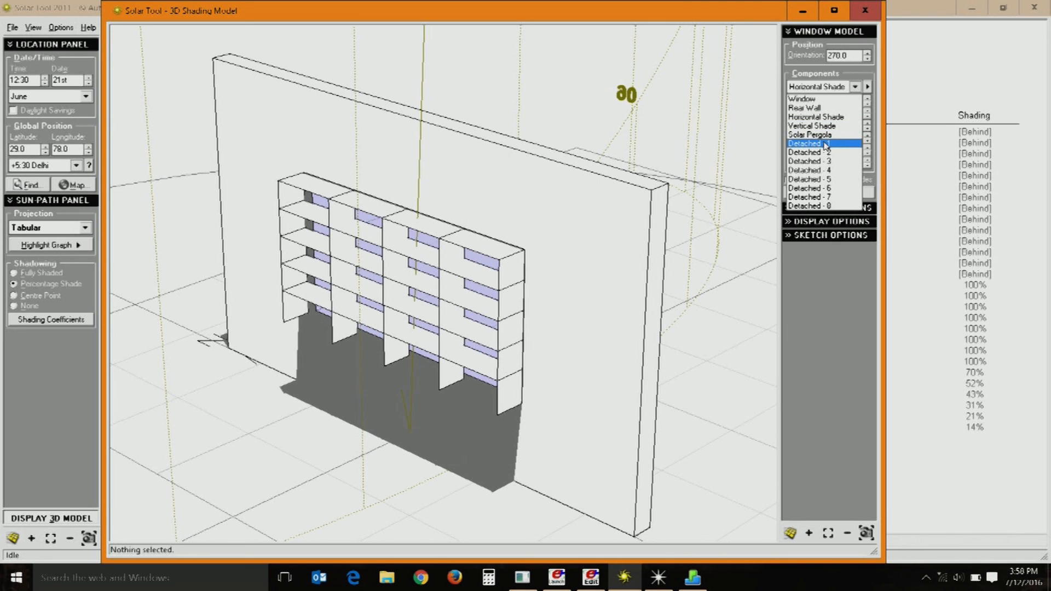
click(855, 87)
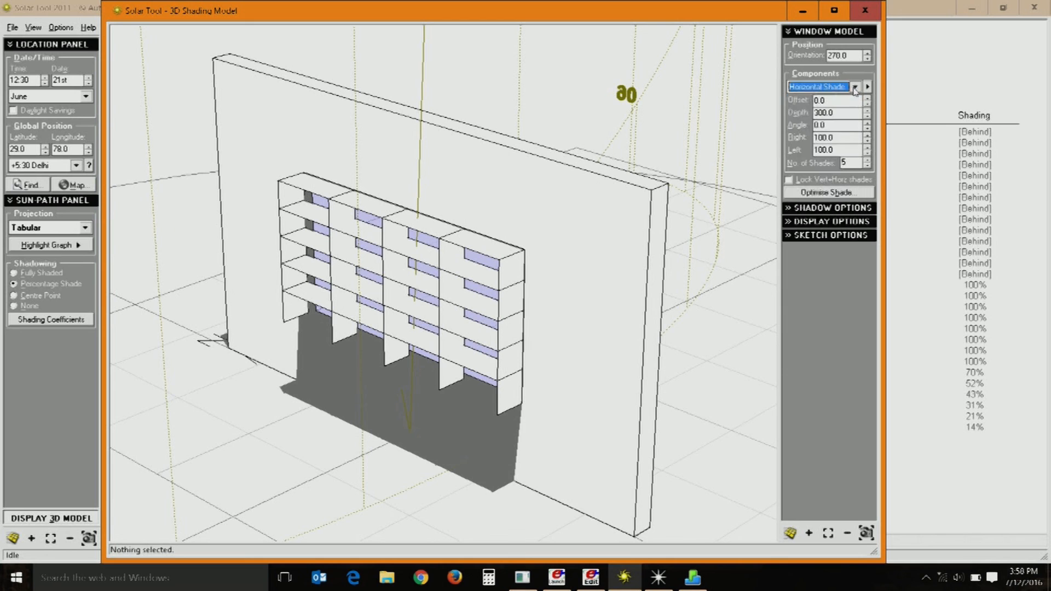
Review the west window's effective shading coefficients, Stereographic diagram and tabulated daily solar data for 21st June.
click(935, 120)
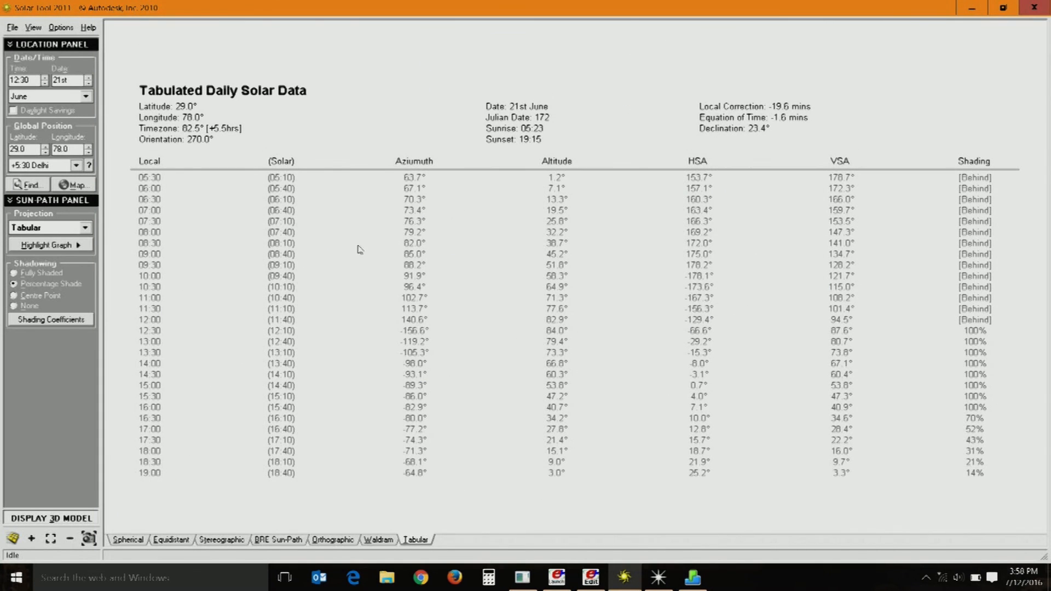
click(52, 320)
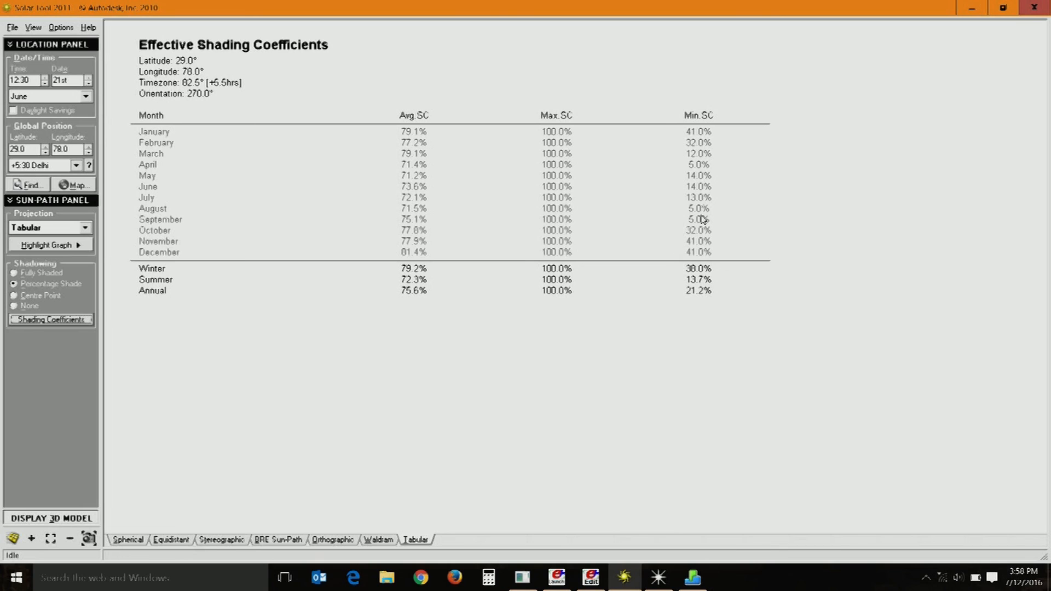
click(220, 539)
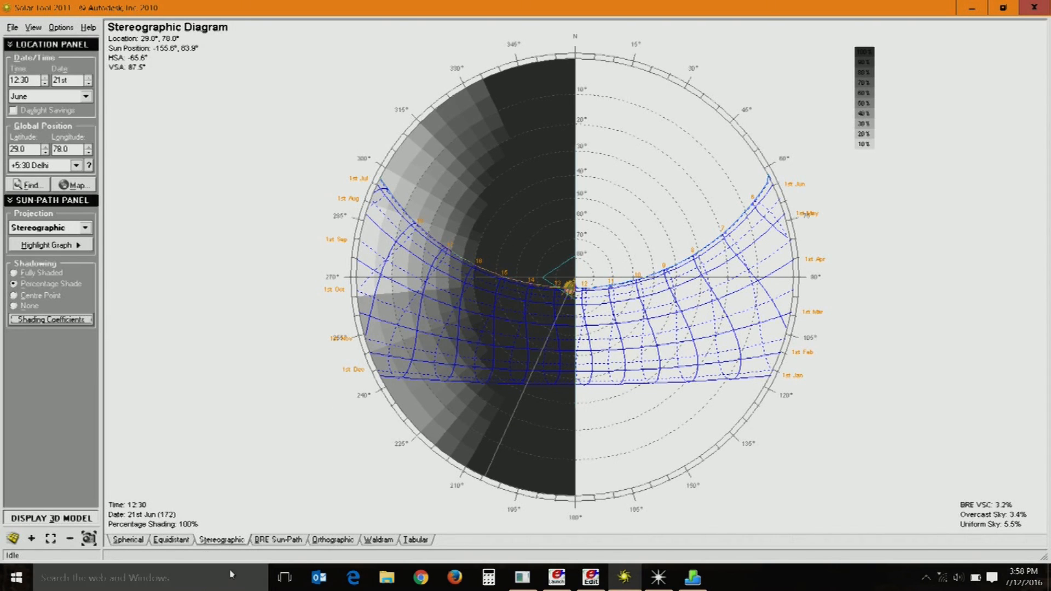
click(413, 540)
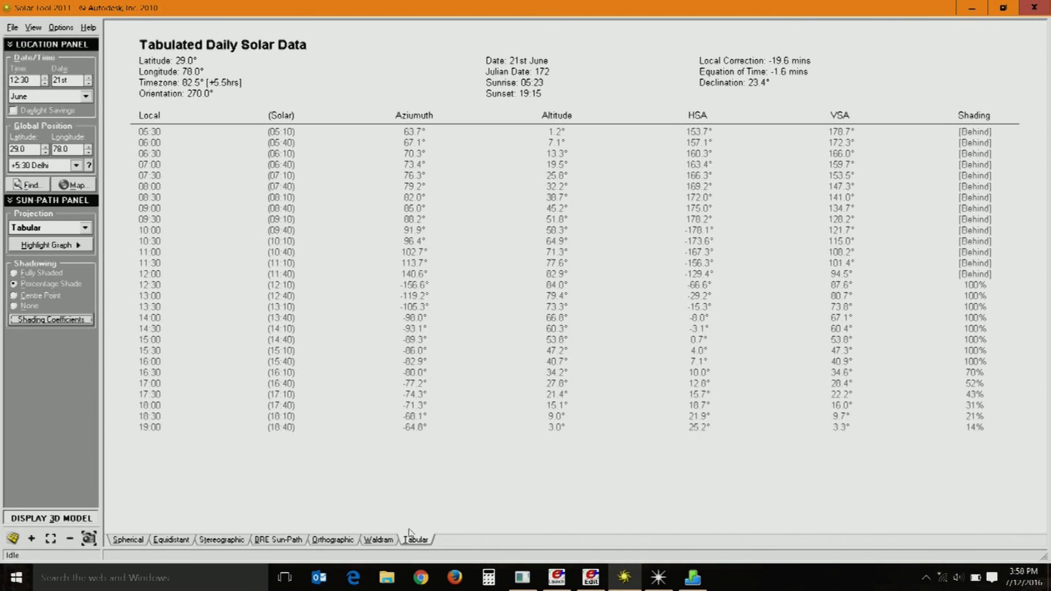